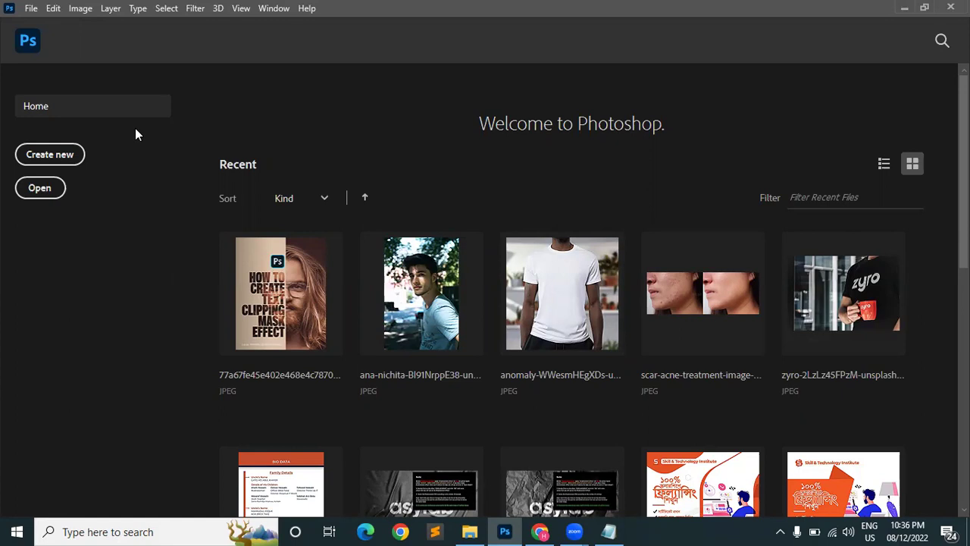
scroll(416, 220, "down", 2)
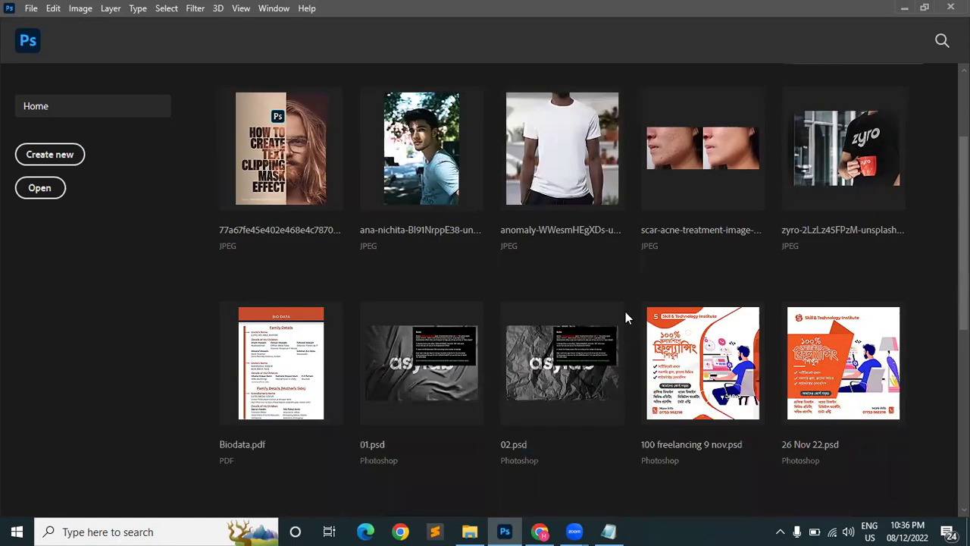
scroll(779, 457, "up", 2)
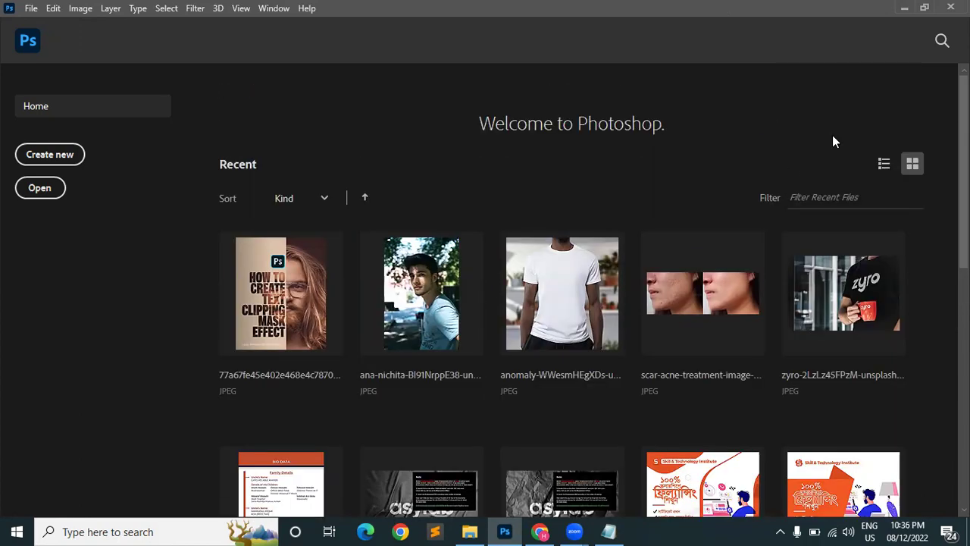
- Switch to Chrome, search Google Images for "spot face", and open the Bodywise side-profile face image
left_click(503, 531)
left_click(544, 531)
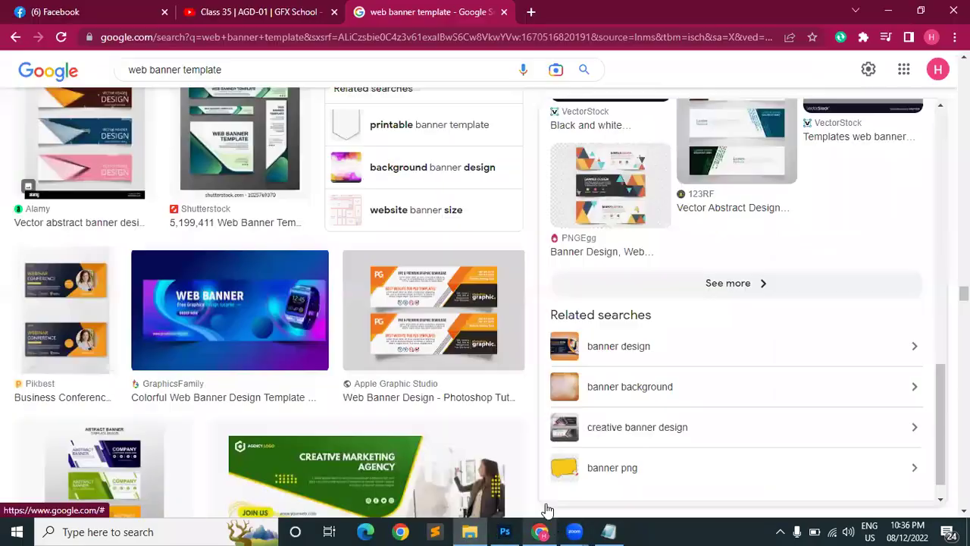
left_click(530, 12)
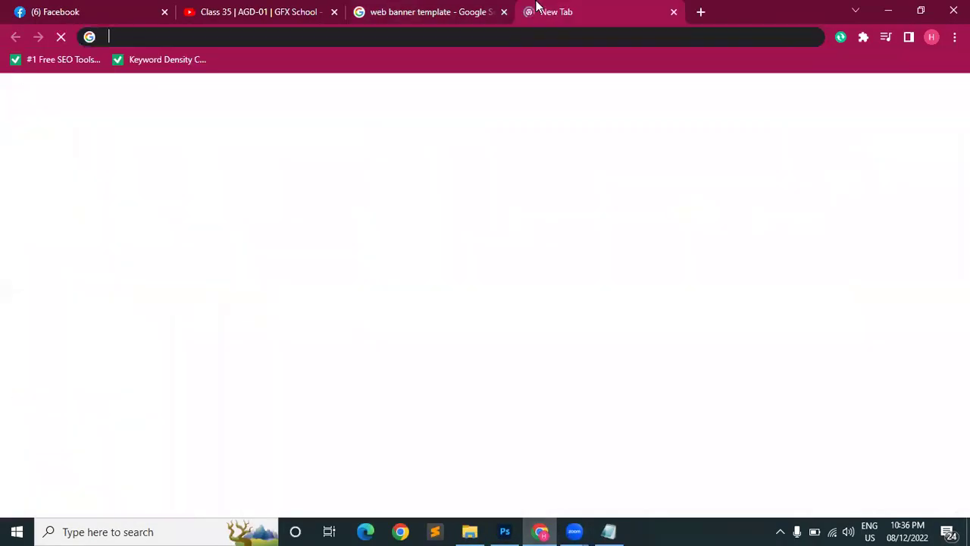
type("sp")
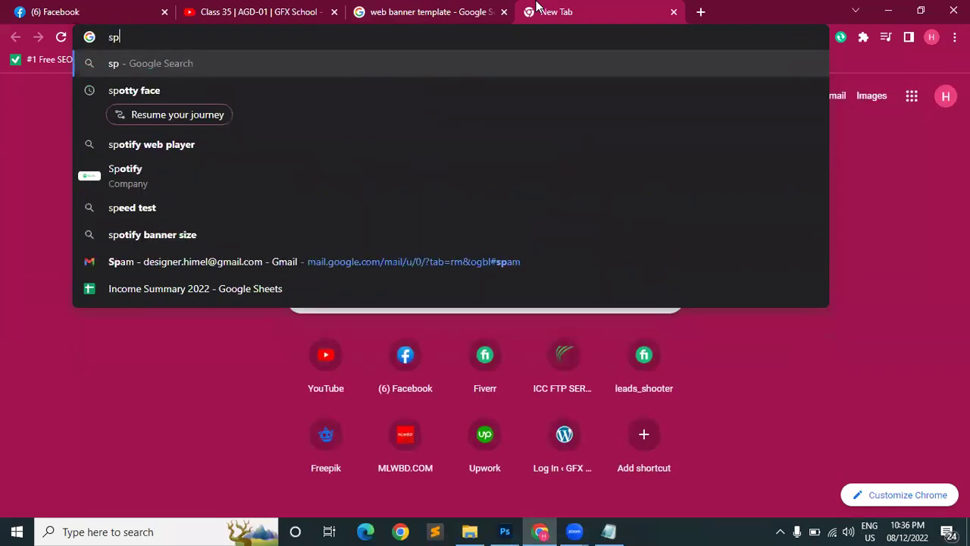
type("ot ")
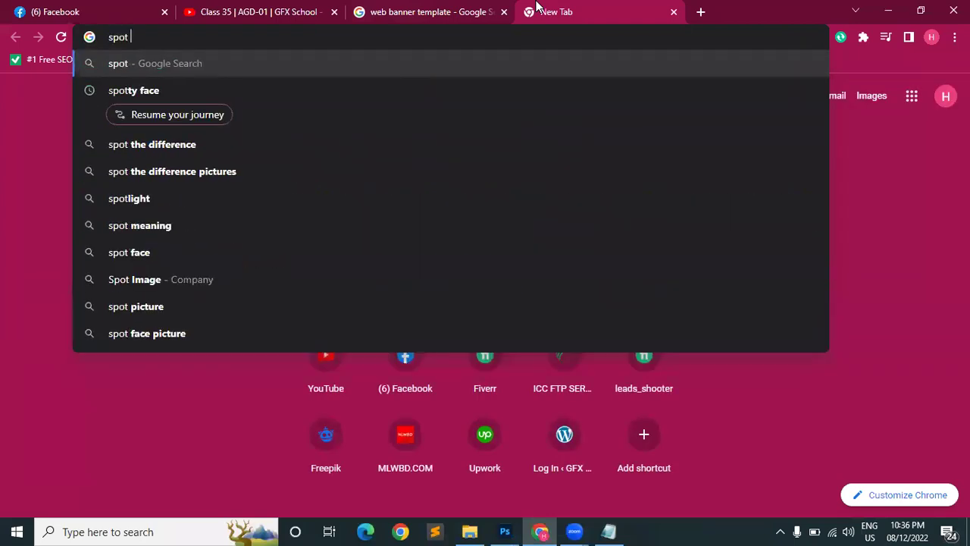
type("face")
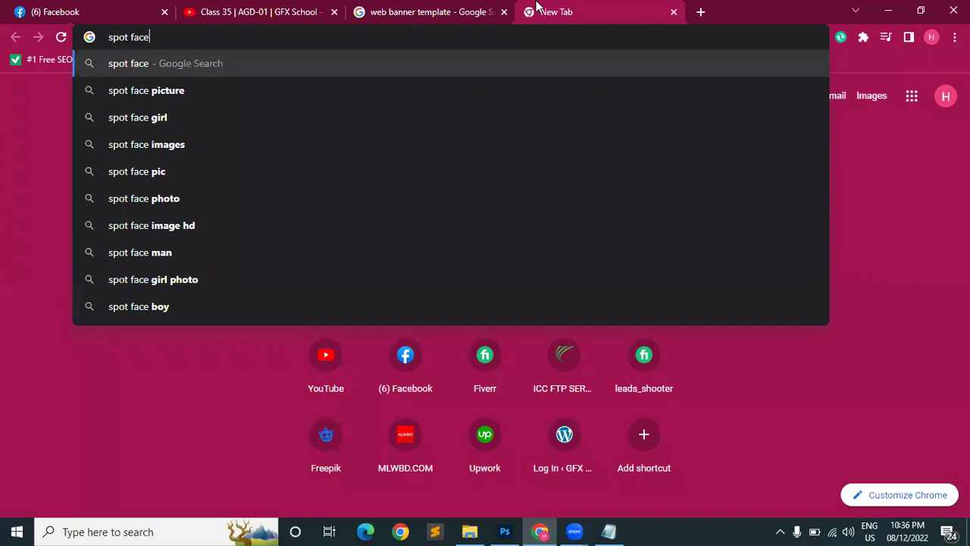
key("Return")
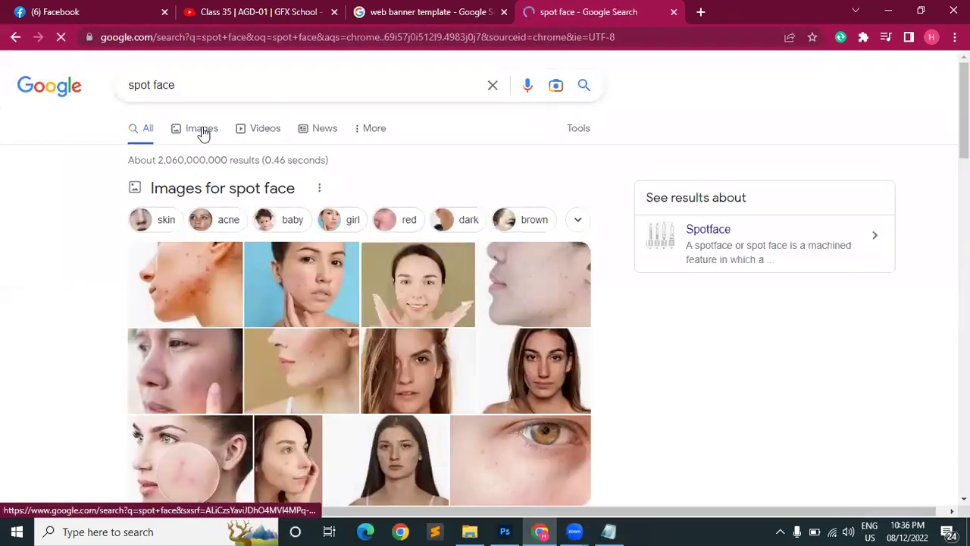
left_click(202, 131)
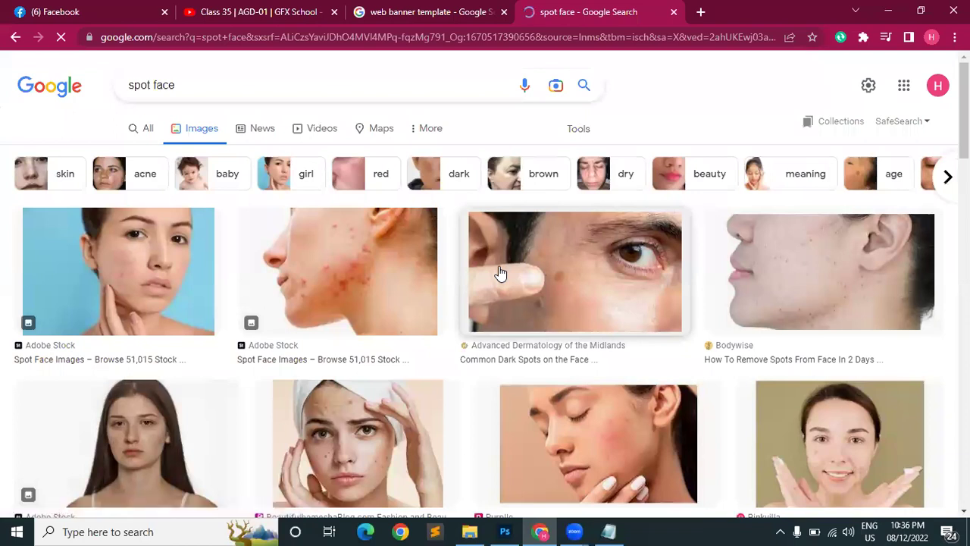
scroll(530, 280, "down", 1)
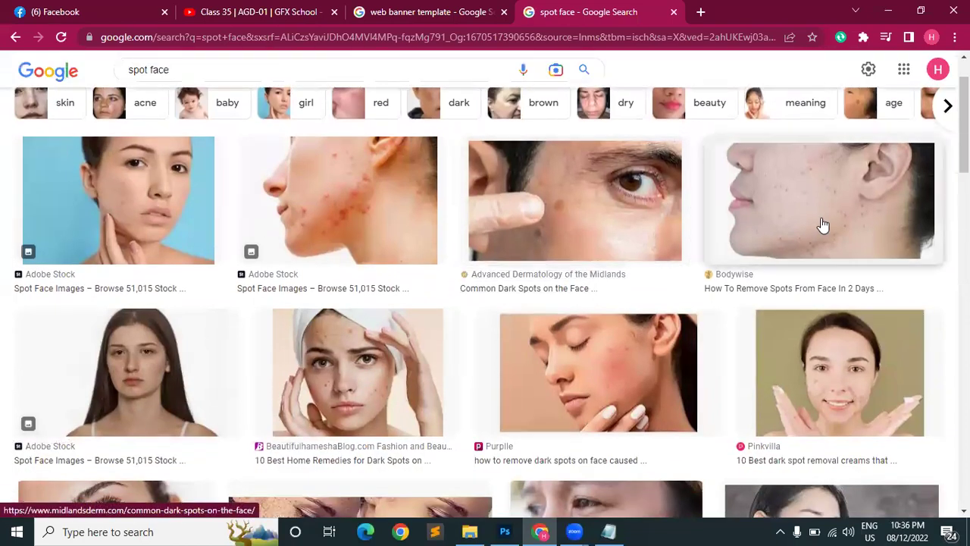
left_click(826, 206)
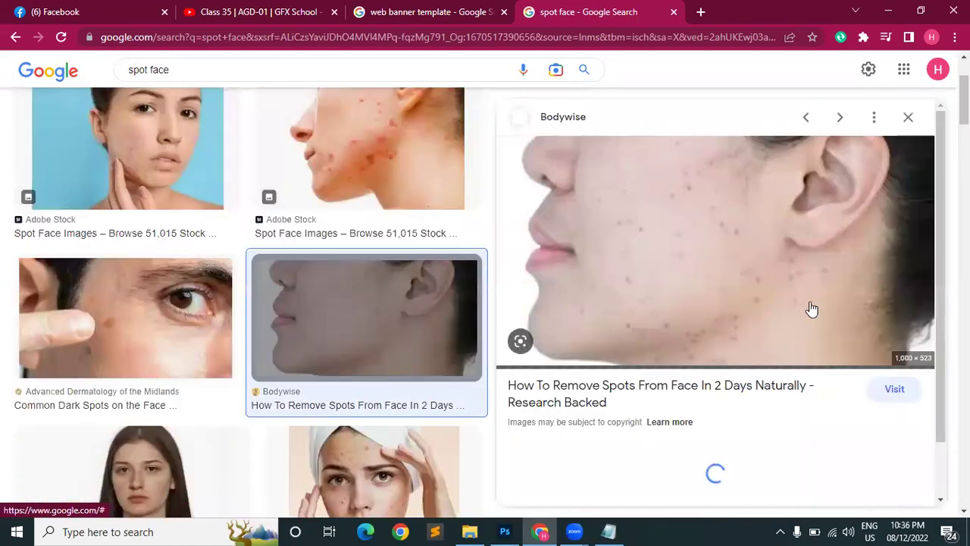
right_click(728, 256)
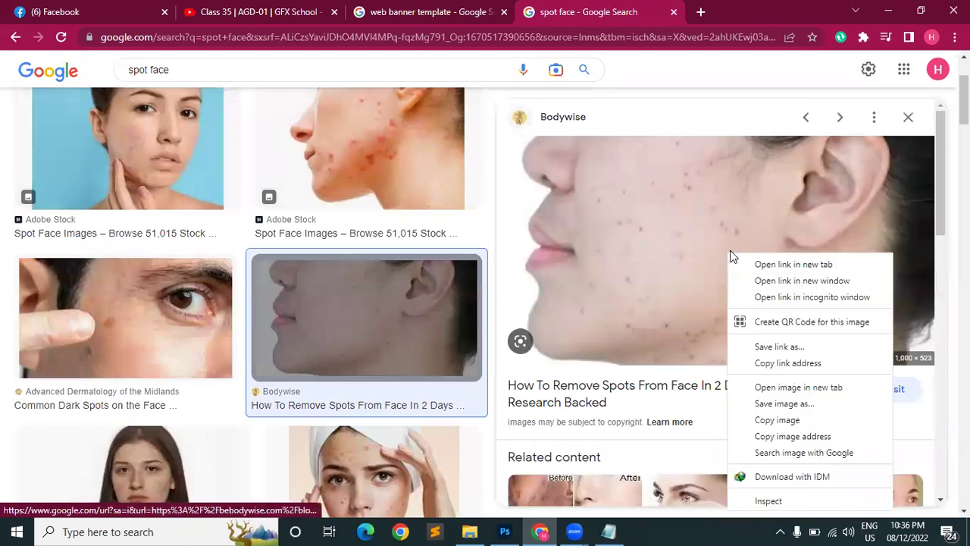
left_click(785, 403)
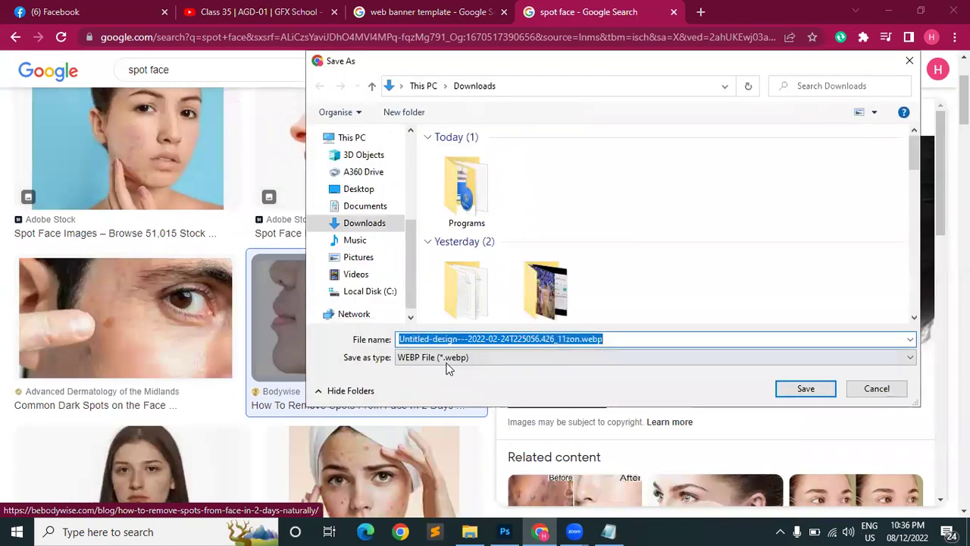
left_click(874, 391)
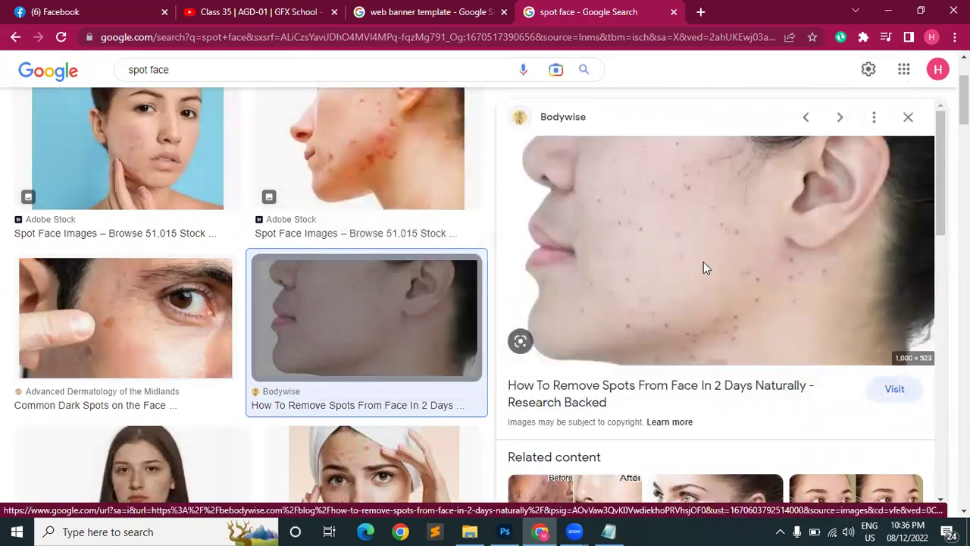
- Copy the previewed Bodywise face image and paste it into a new 1000 x 523 px Photoshop document
right_click(704, 261)
left_click(753, 171)
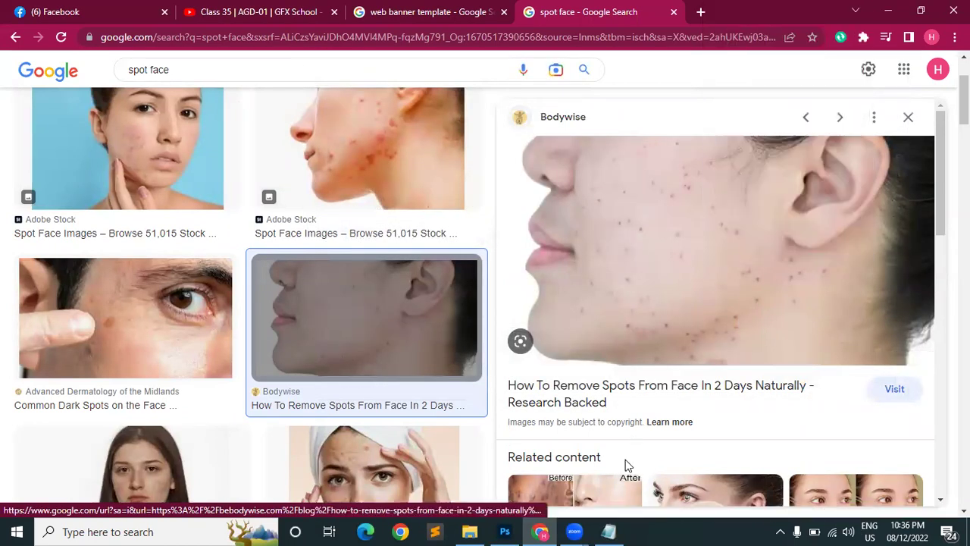
left_click(505, 531)
left_click(31, 9)
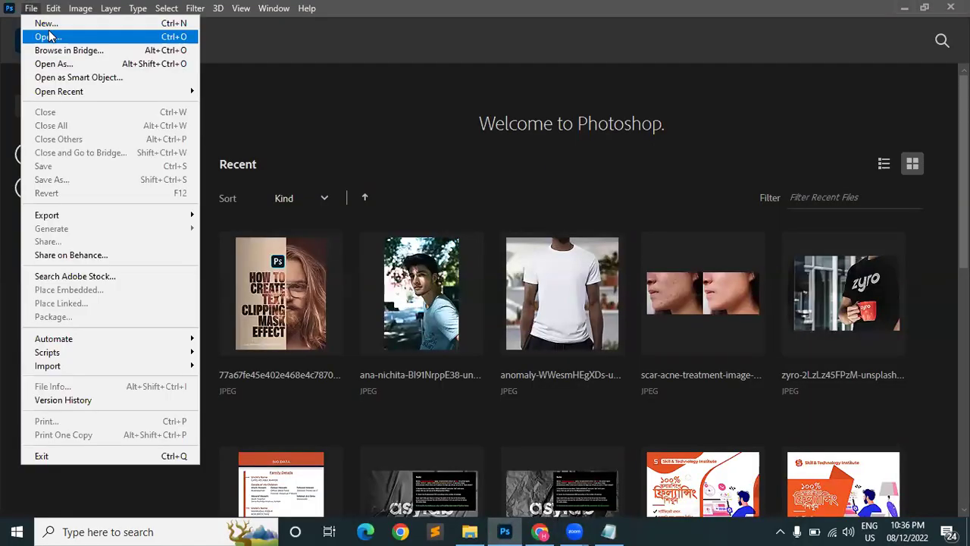
left_click(48, 27)
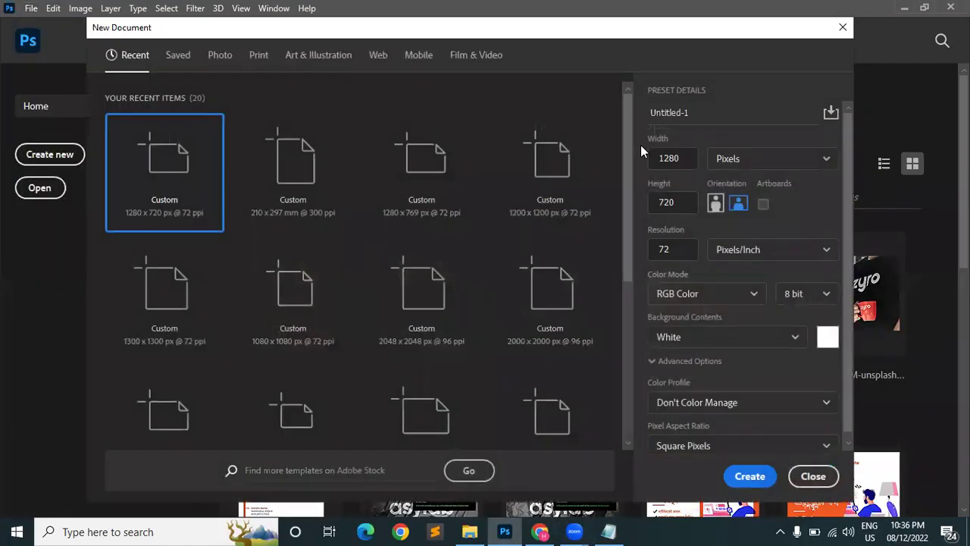
left_click(749, 475)
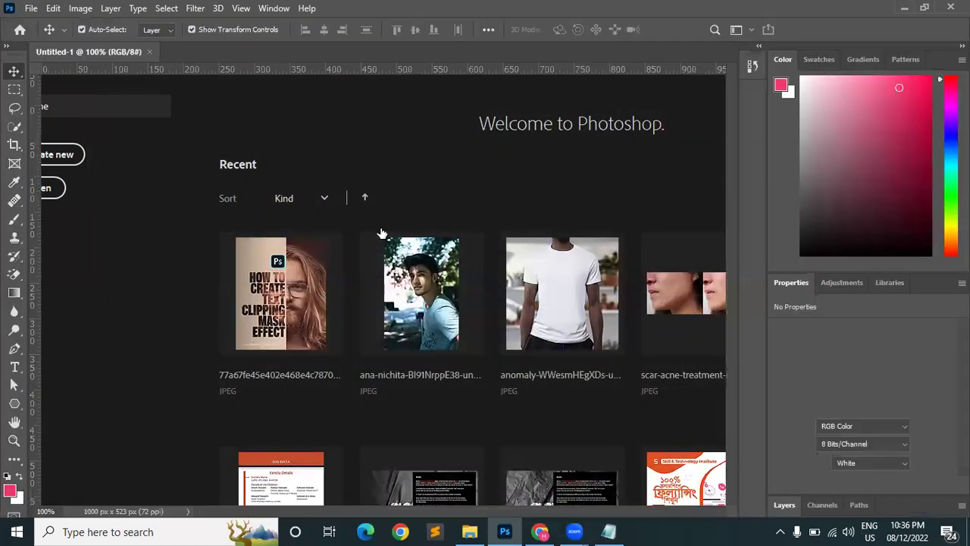
key("ctrl+v")
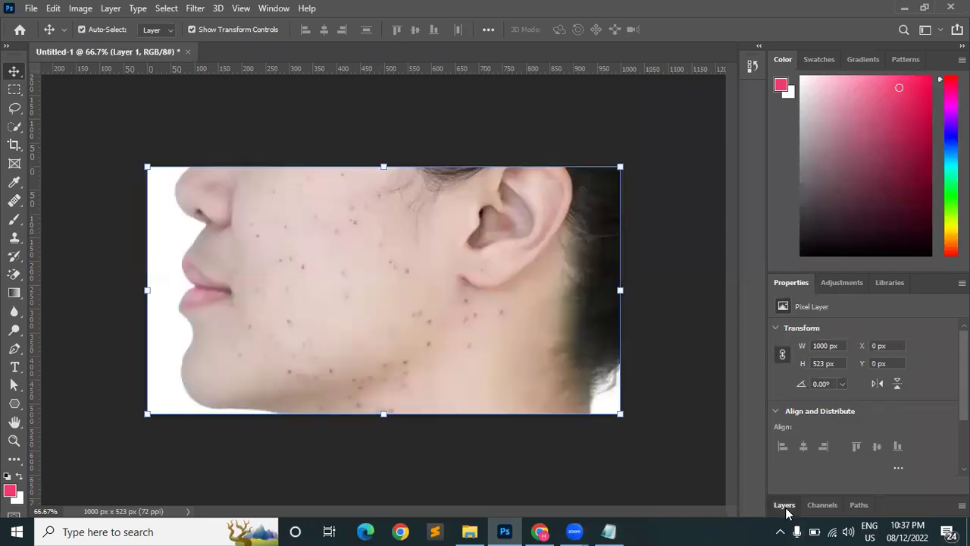
- Display the document's layers and select Layer 1, which holds the pasted face image
left_click(784, 505)
left_click(639, 124)
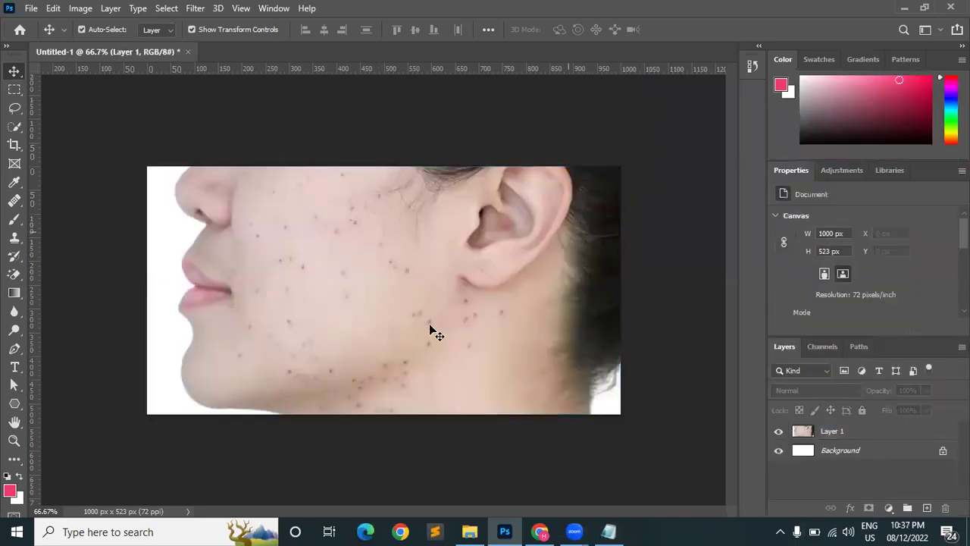
scroll(306, 346, "up", 3)
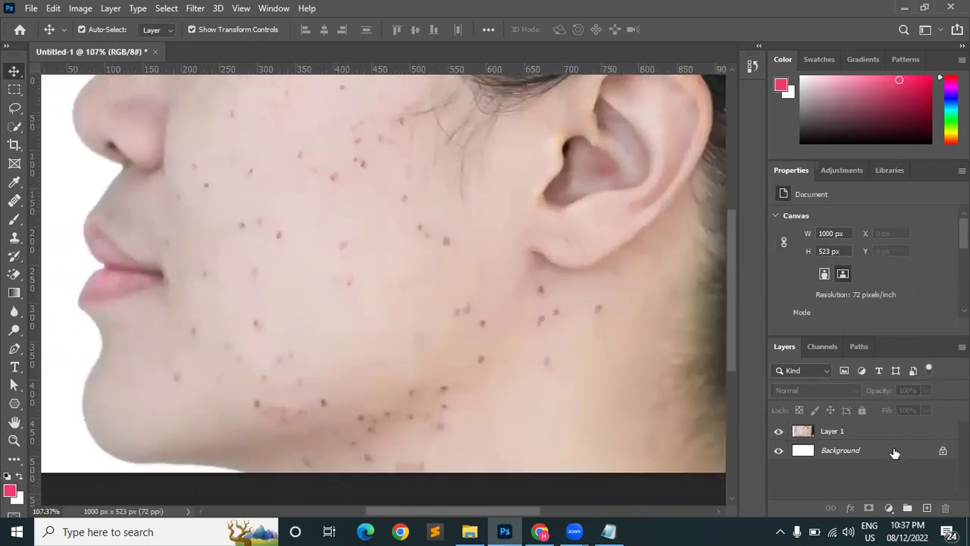
left_click(859, 432)
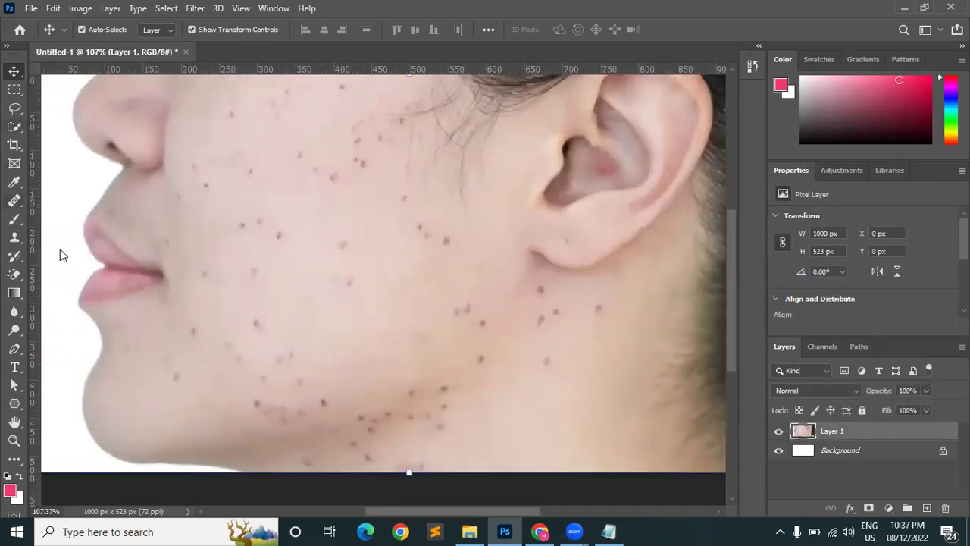
right_click(890, 442)
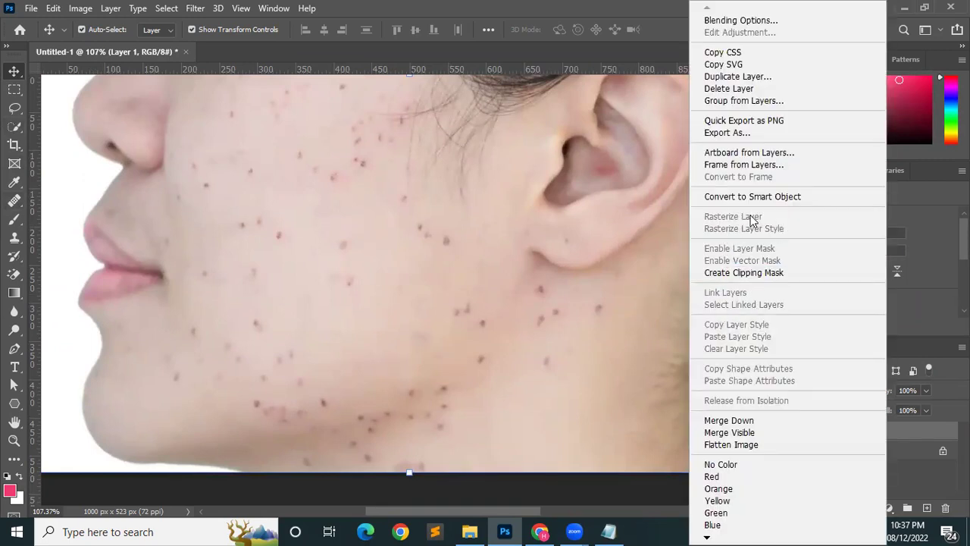
left_click(473, 260)
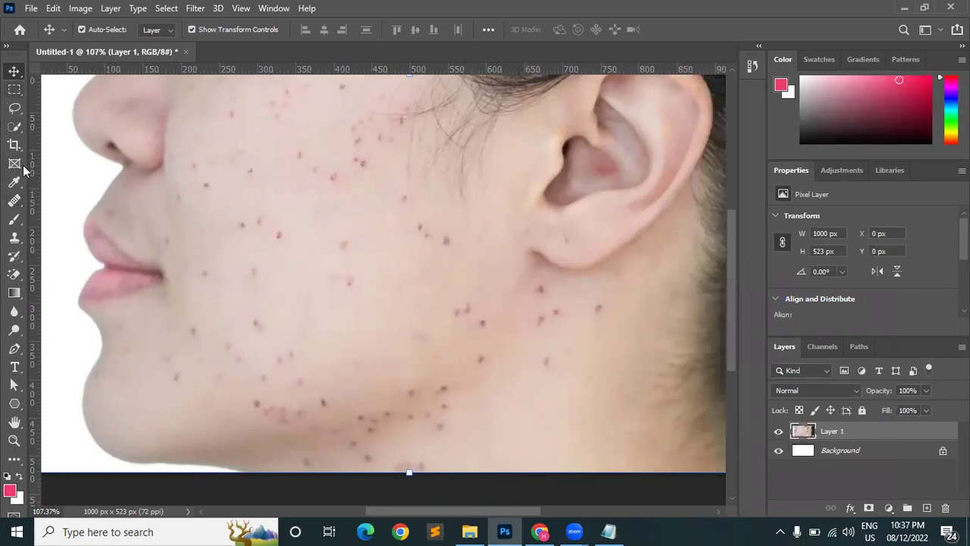
- Remove one dark spot in the middle of the cheek using the Spot Healing Brush at size 35
left_click(14, 201)
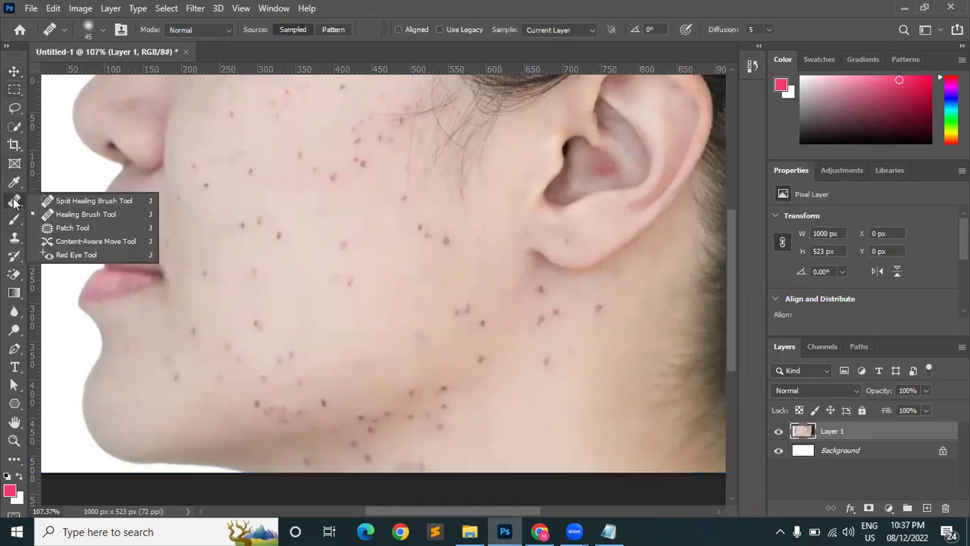
left_click(80, 199)
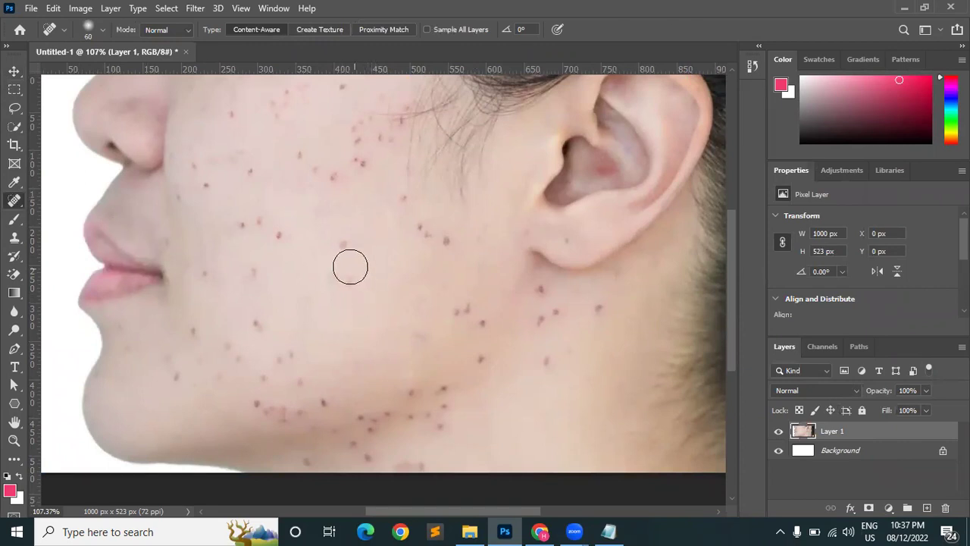
key("bracketleft")
key("bracketleft")
key("bracketleft")
left_click(279, 231)
- Try to remove several more spots across the middle of the cheek with the Spot Healing Brush
left_click_drag(343, 233, 337, 263)
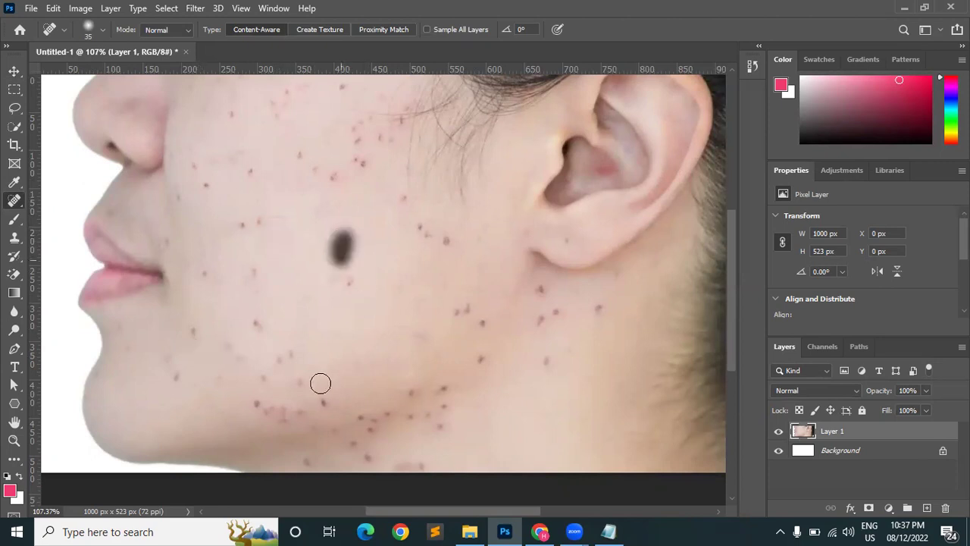
left_click_drag(242, 223, 259, 203)
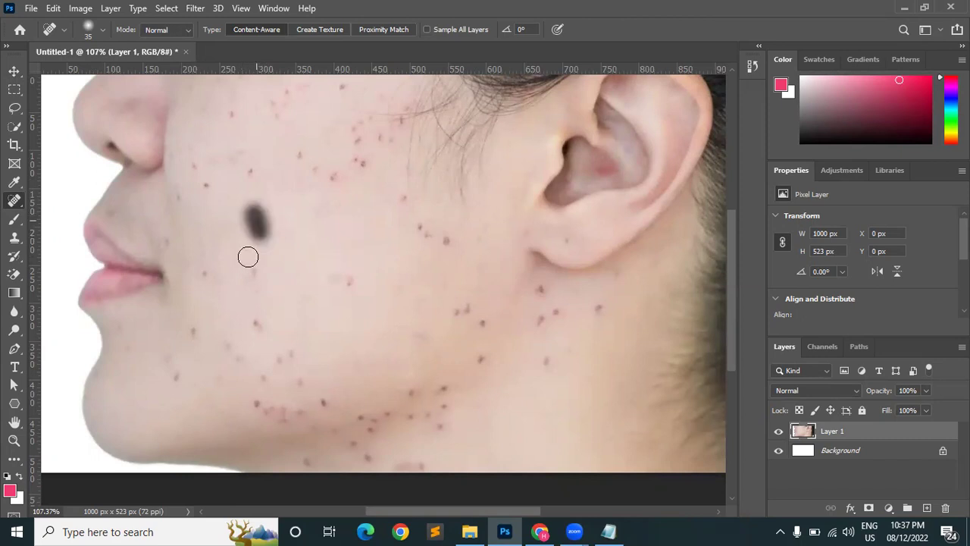
scroll(439, 314, "down", 4)
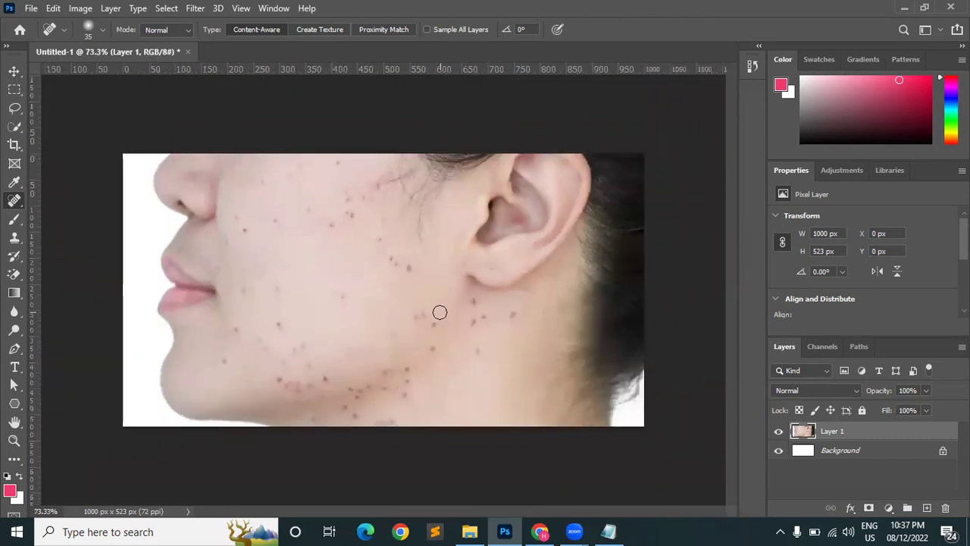
scroll(303, 355, "up", 5)
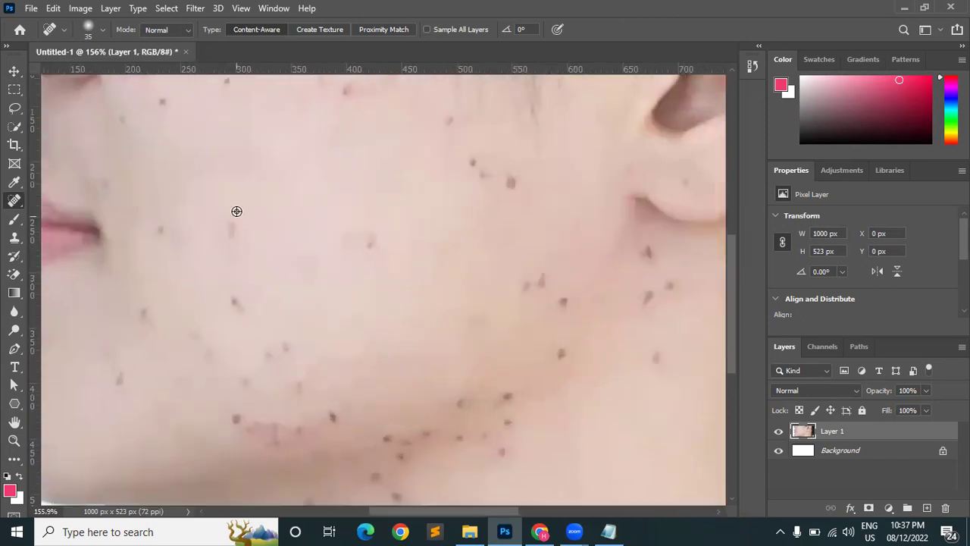
left_click_drag(233, 213, 226, 239)
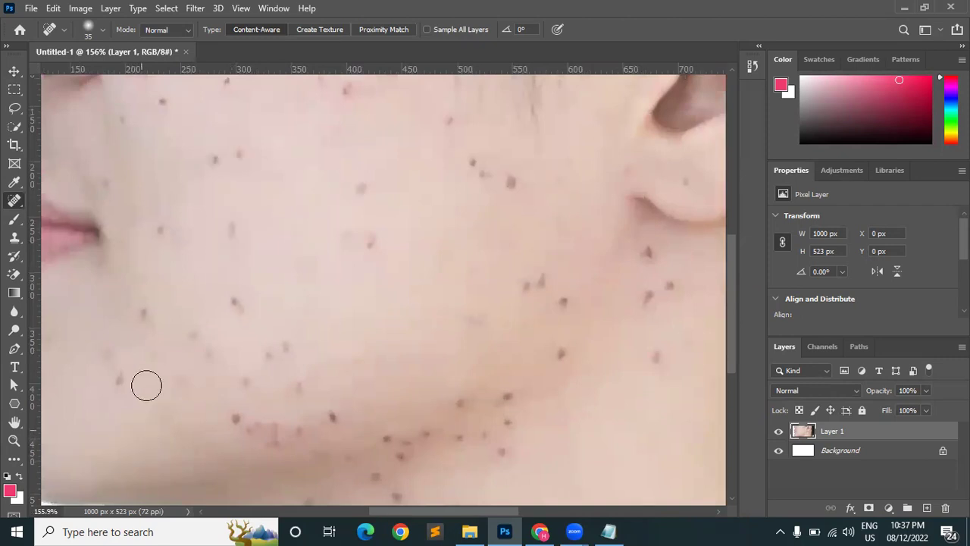
- Try to cover one mid-cheek spot using the Healing Brush with skin sampled behind the ear near the hairline
right_click(12, 203)
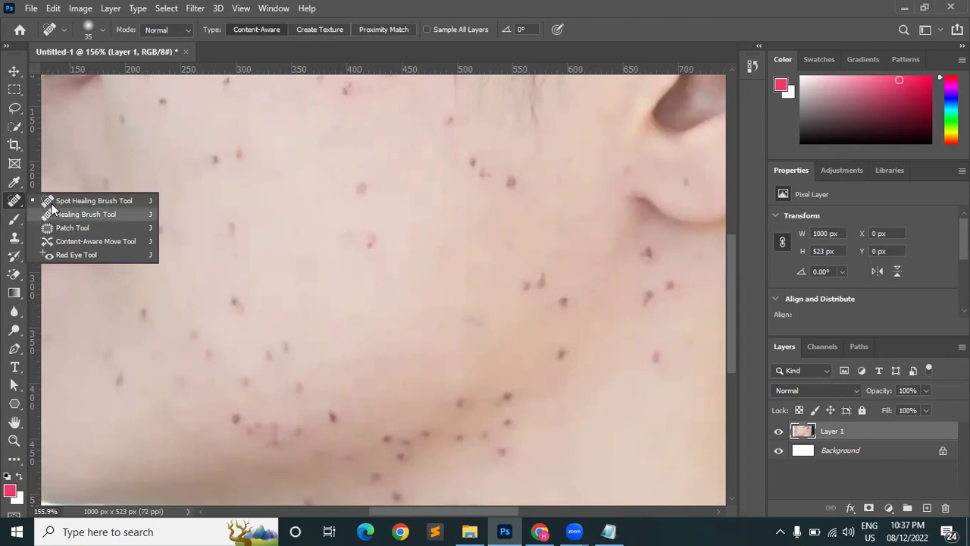
left_click(91, 215)
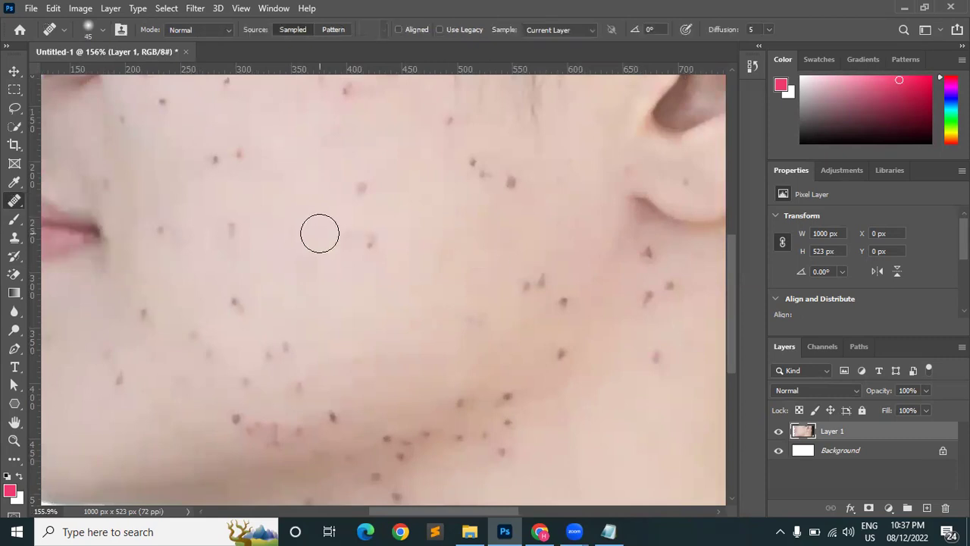
scroll(327, 255, "down", 2)
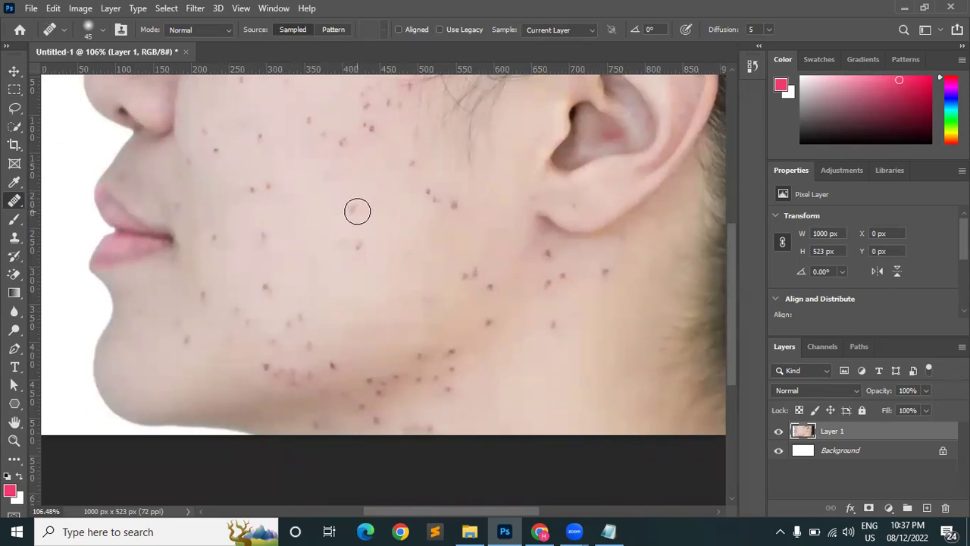
scroll(601, 271, "down", 2)
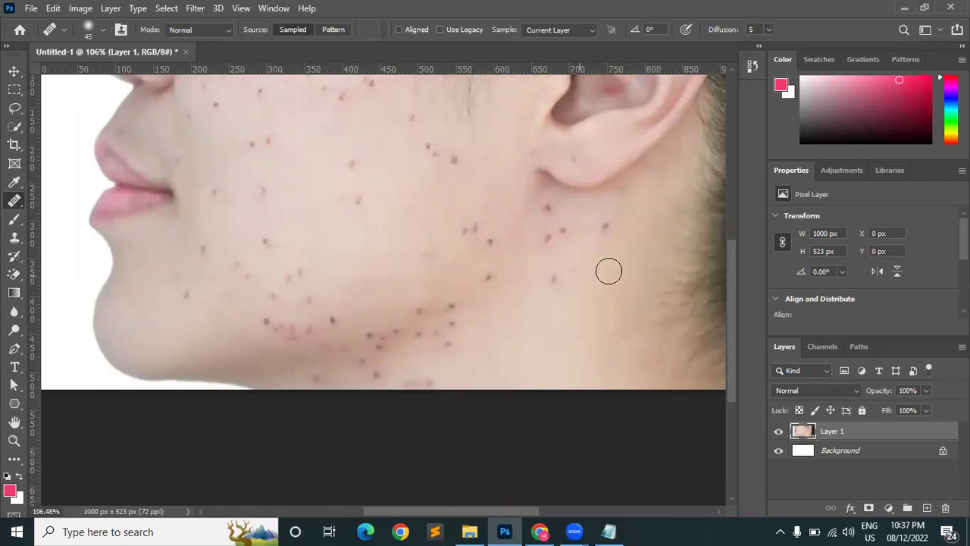
left_click(675, 178, "alt")
left_click(357, 161)
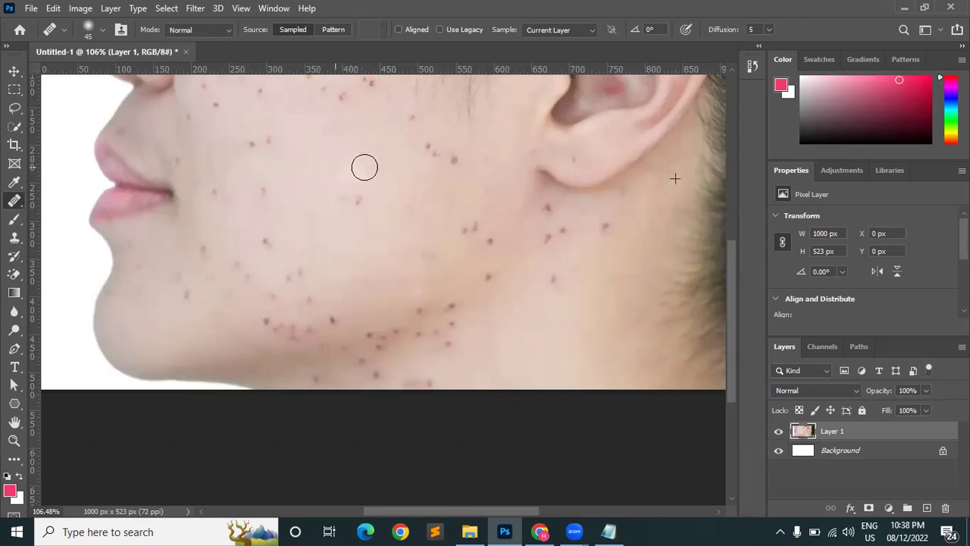
- Try to paint over more of the middle of the cheek with the Healing Brush, using the source sampled near the hairline
scroll(370, 145, "up", 8)
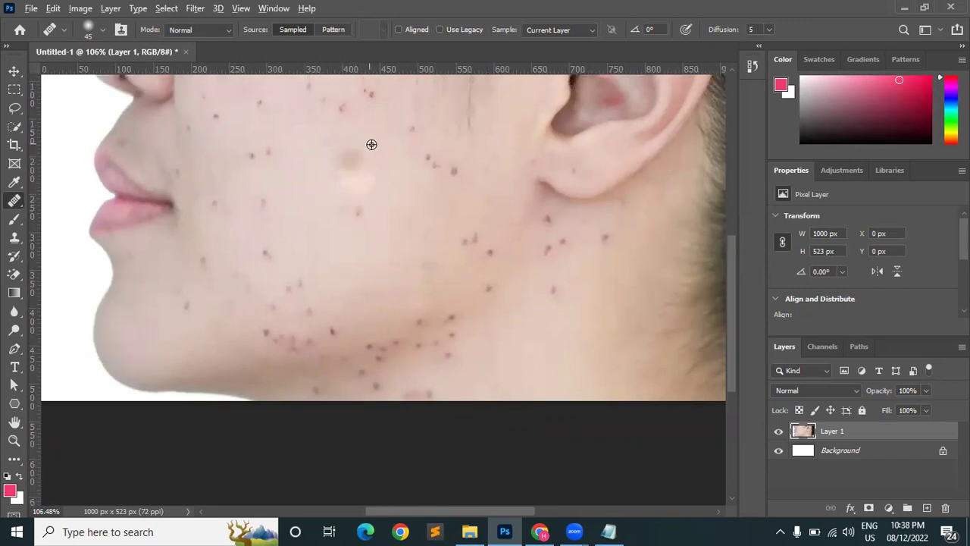
scroll(390, 222, "up", 1)
mouse_move(363, 199)
left_mouse_down()
mouse_move(282, 255)
mouse_move(359, 249)
mouse_move(379, 259)
mouse_move(297, 134)
mouse_move(266, 153)
mouse_move(366, 320)
mouse_move(411, 314)
mouse_move(420, 339)
mouse_move(392, 311)
mouse_move(316, 301)
mouse_move(433, 259)
left_mouse_up()
scroll(432, 260, "down", 2)
scroll(433, 259, "down", 5)
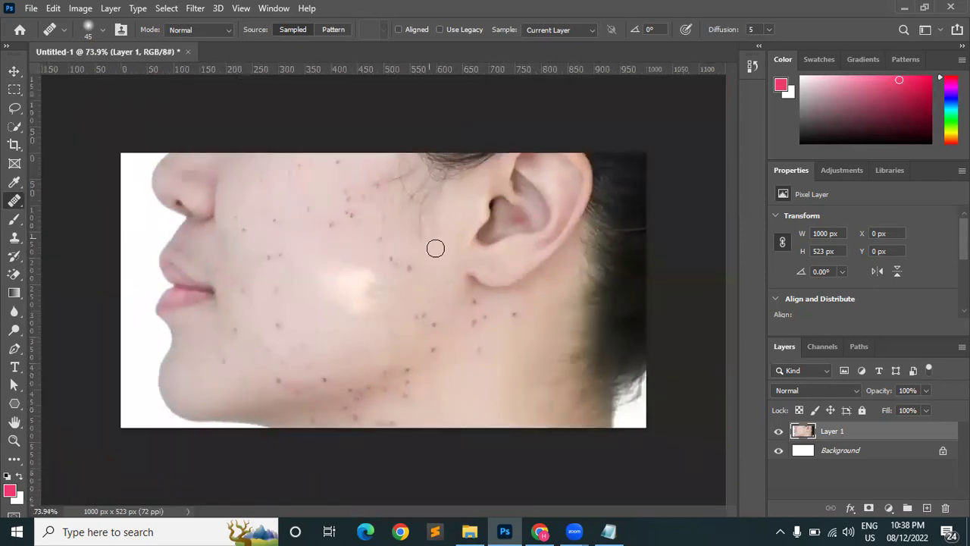
left_click_drag(375, 309, 413, 288)
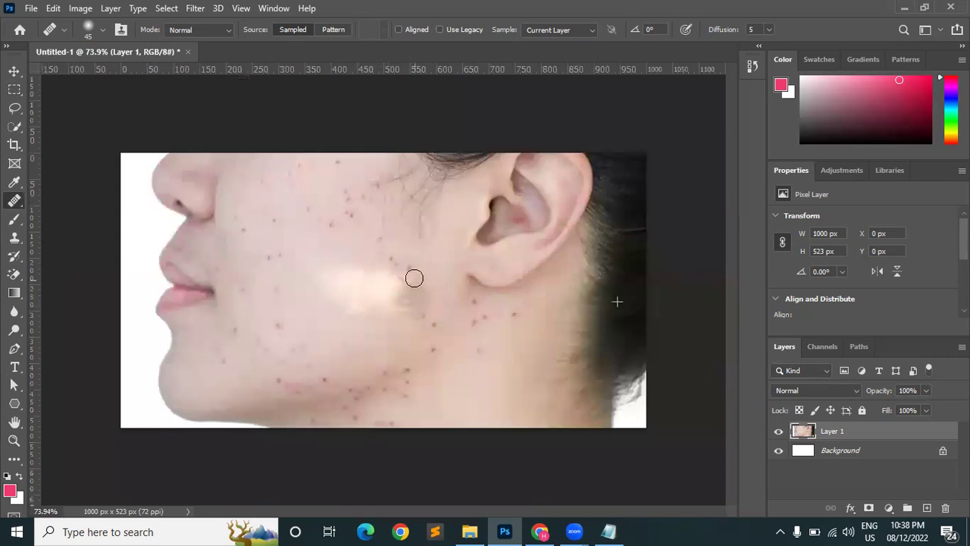
- Undo the Healing Brush strokes across the middle of the cheek
key("z")
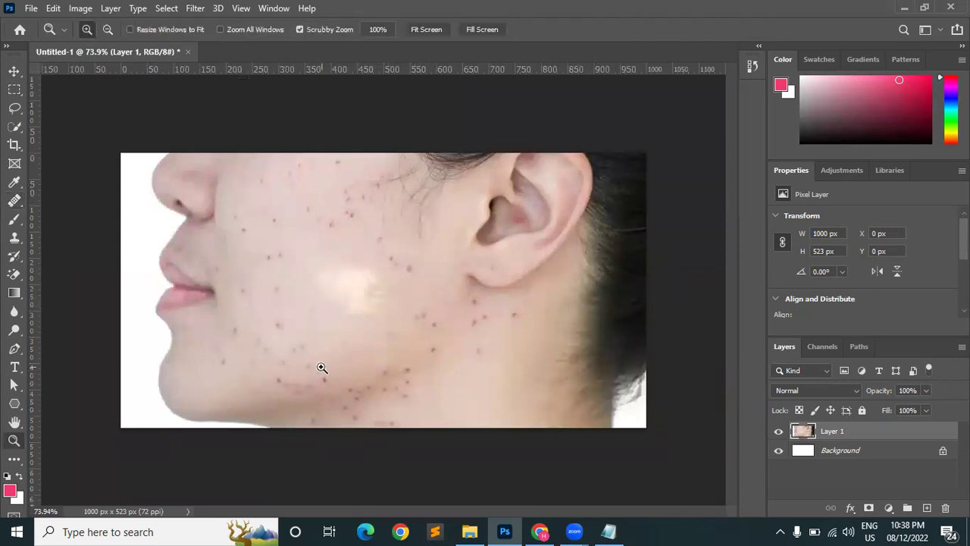
key("ctrl+z")
key("ctrl+z")
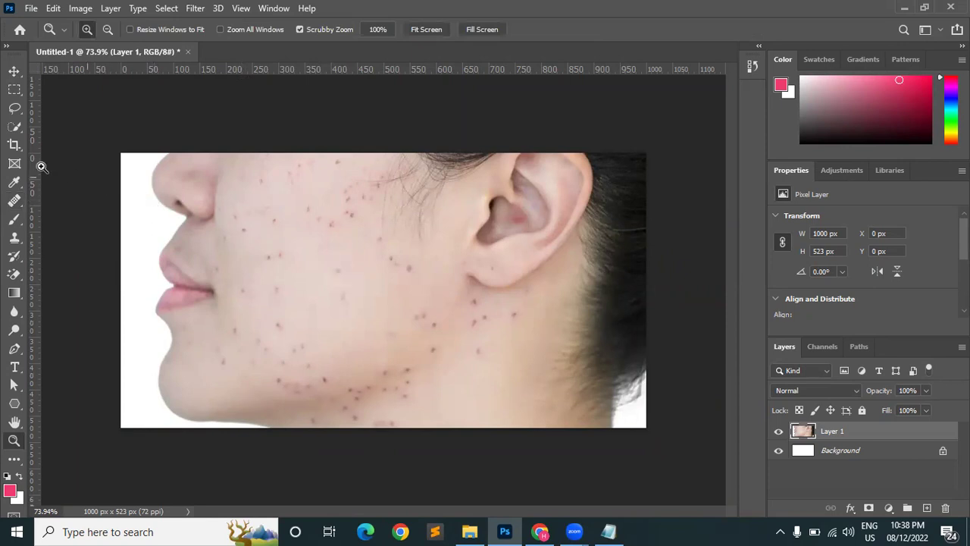
- Heal the upper of the two mid-cheek spots using the Healing Brush with clean cheek skin sampled close to it
left_click(12, 209)
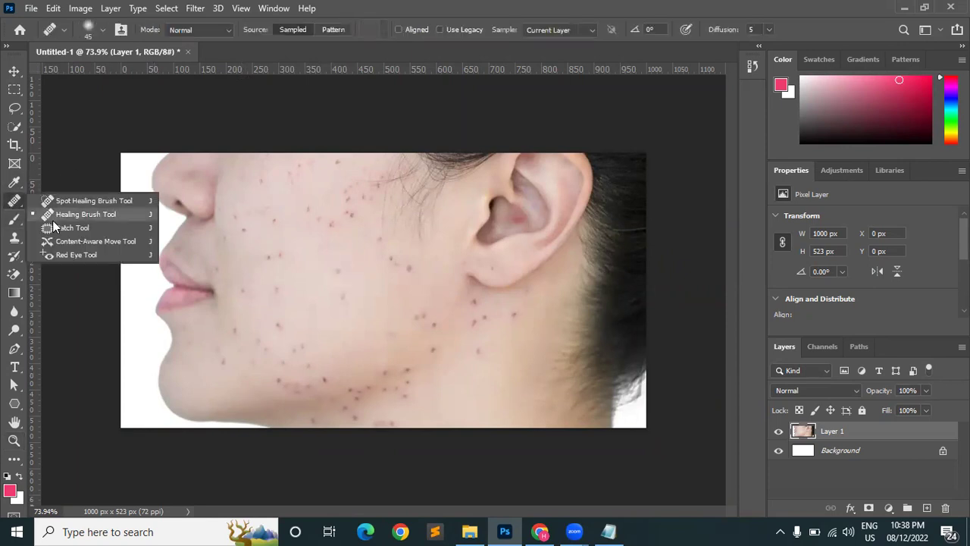
left_click(54, 219)
scroll(494, 307, "up", 3)
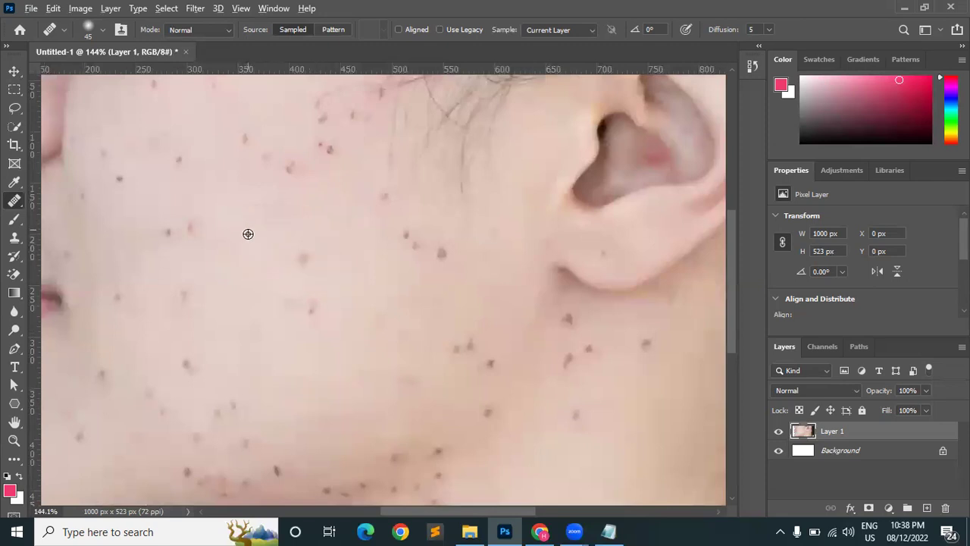
left_click(244, 234, "alt")
left_click_drag(301, 262, 295, 264)
scroll(528, 378, "down", 5)
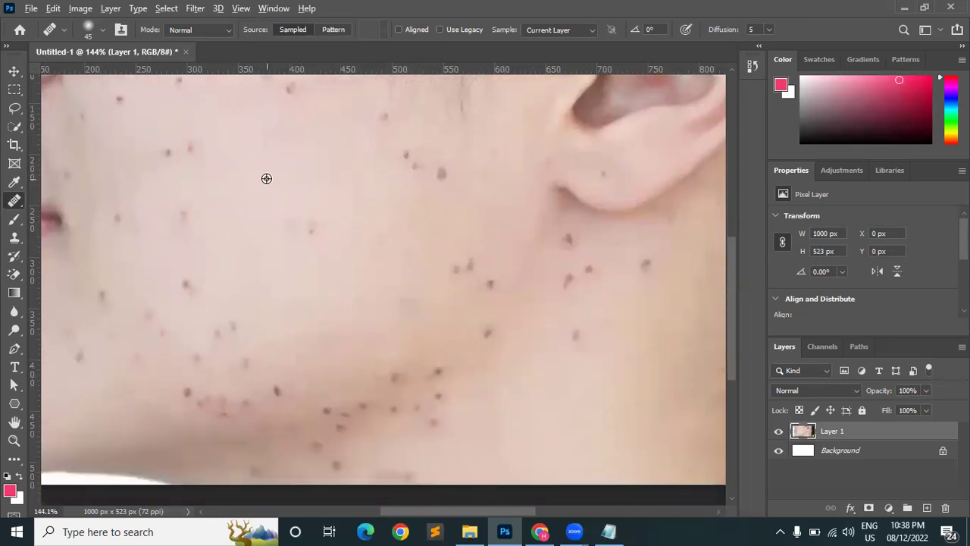
- Sample clean skin beside the lower mid-cheek spot and paint over that spot with the Healing Brush
left_click(266, 179, "alt")
left_click(313, 228)
left_click(309, 229)
scroll(361, 318, "down", 8)
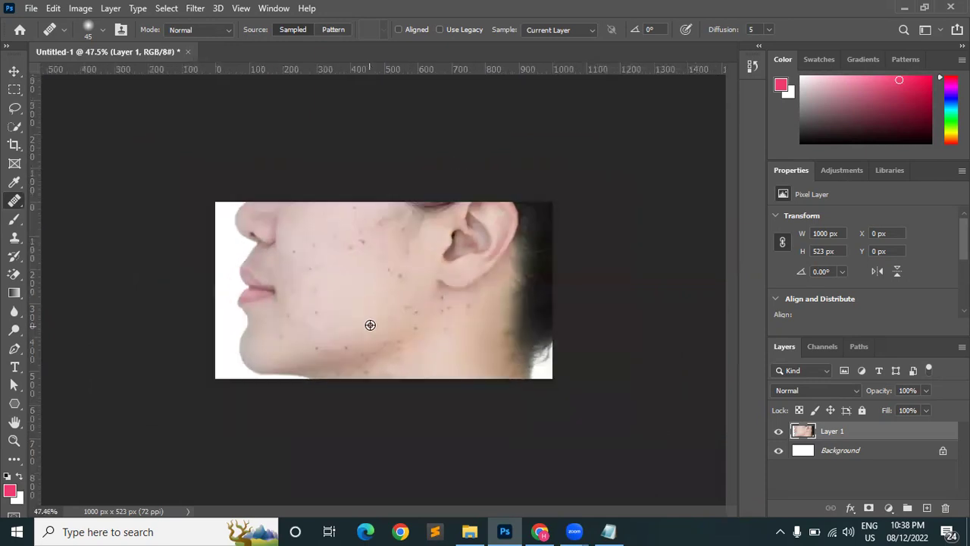
scroll(371, 353, "up", 2)
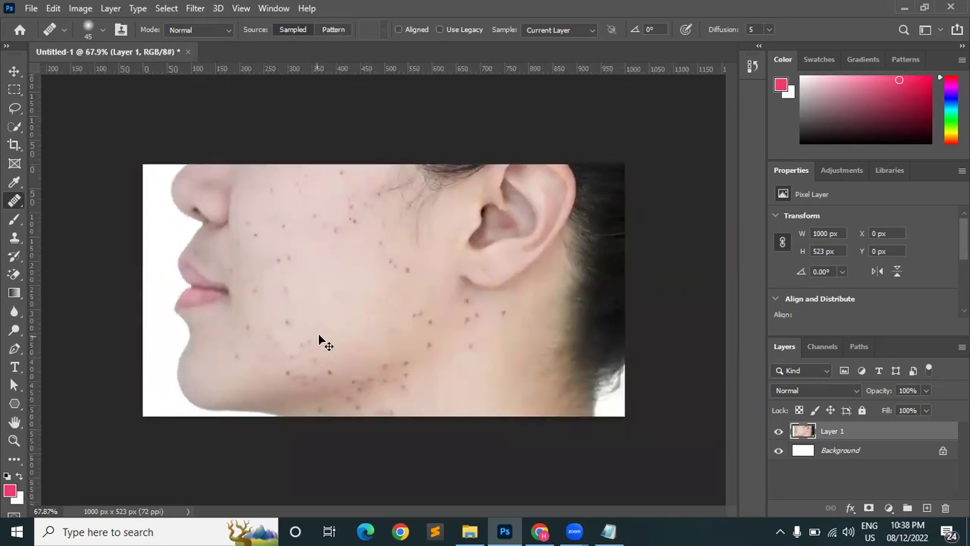
- Undo the cheek healing, replace Layer 1 with a fresh paste of the original face image, and select that layer
key("z")
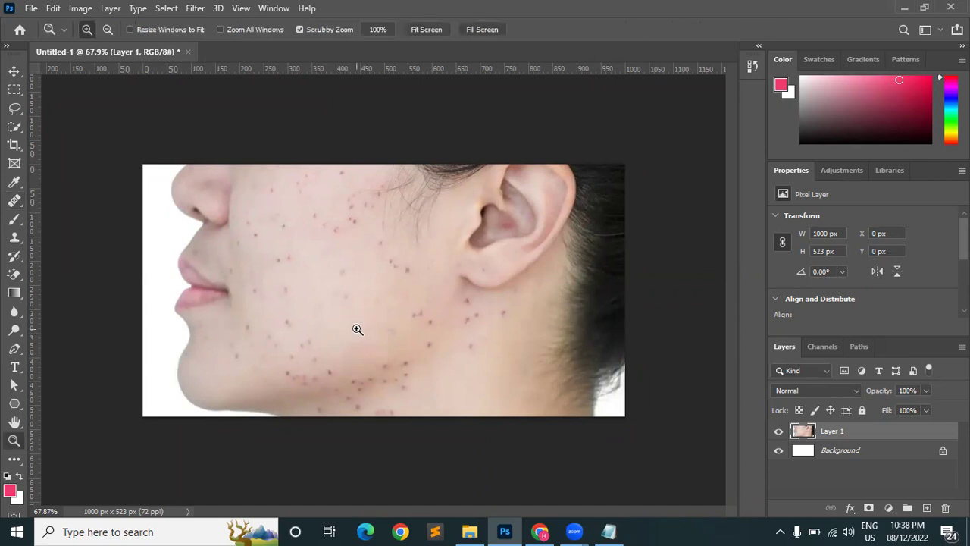
key("Delete")
key("j")
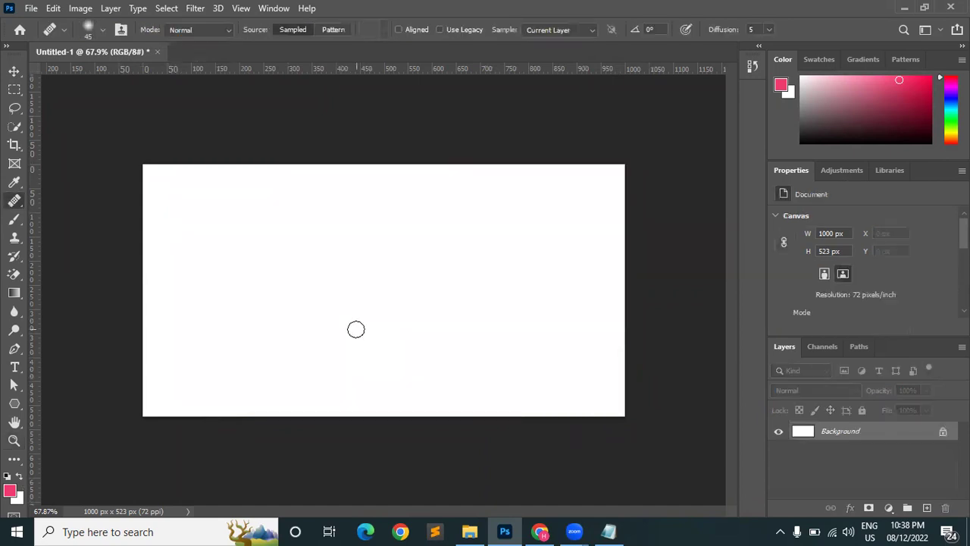
key("ctrl+v")
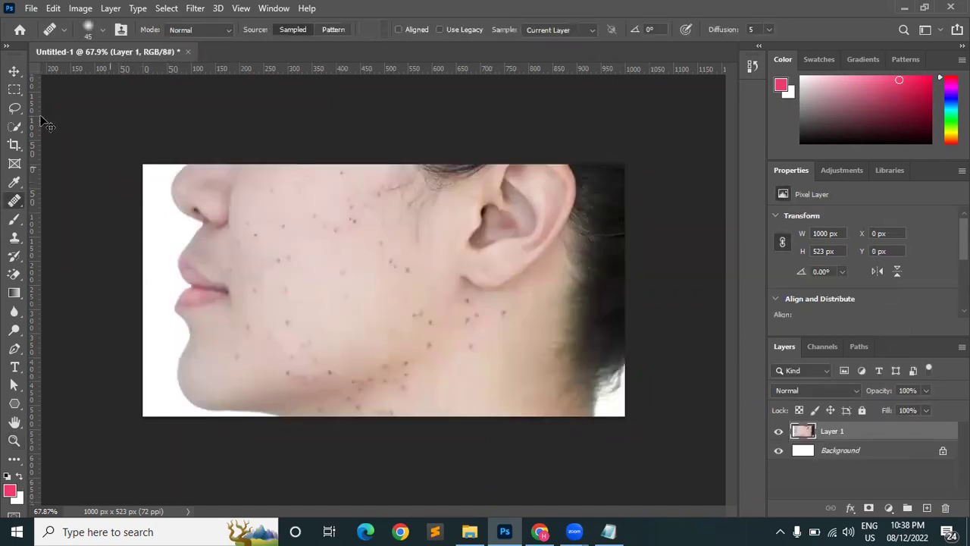
left_click(14, 73)
left_click(213, 119, "ctrl")
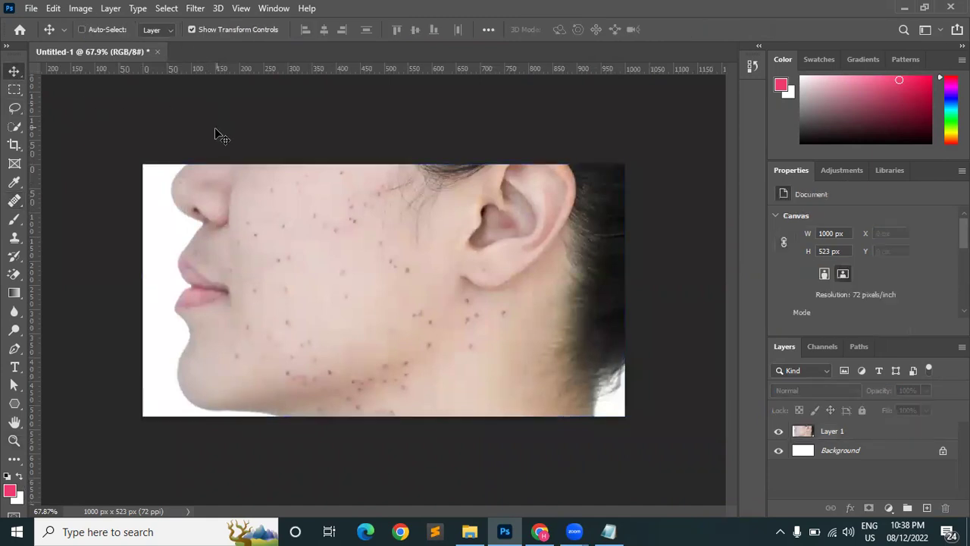
key("ctrl+z")
key("ctrl+v")
left_click(231, 127, "ctrl")
left_click(282, 260, "ctrl")
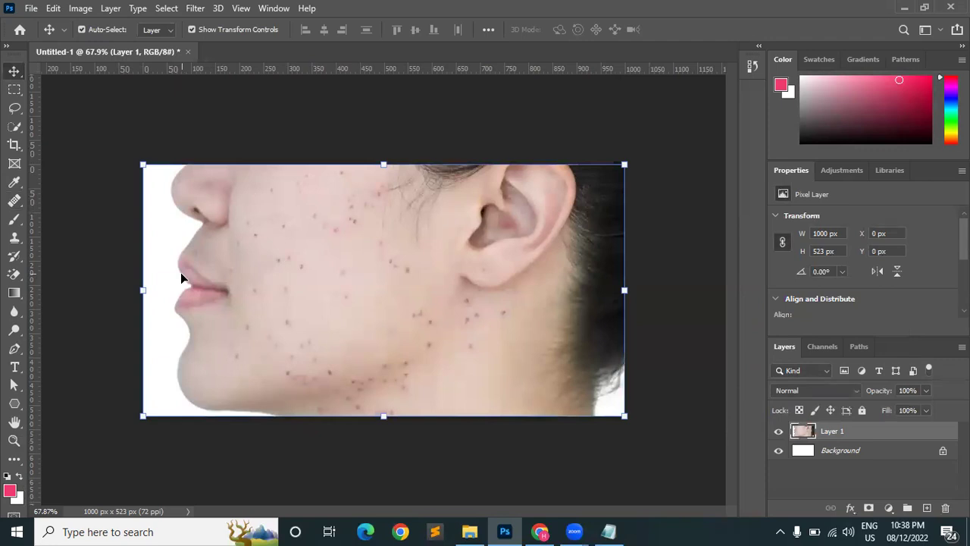
left_click(14, 203)
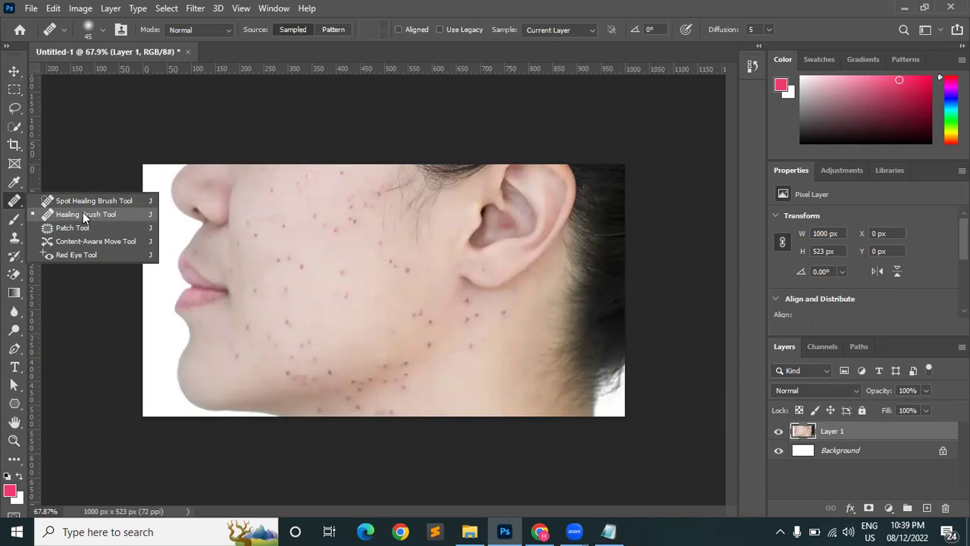
left_click(82, 213)
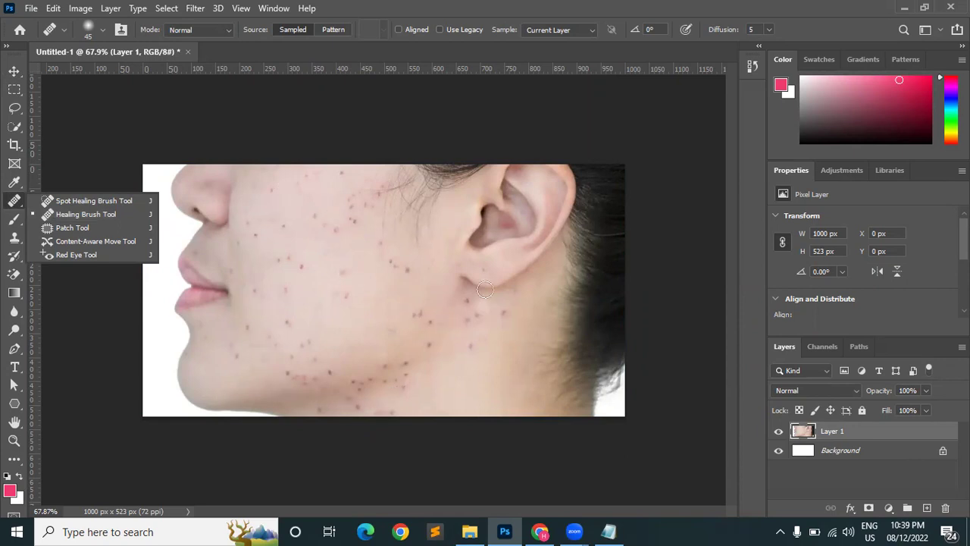
left_click(14, 72)
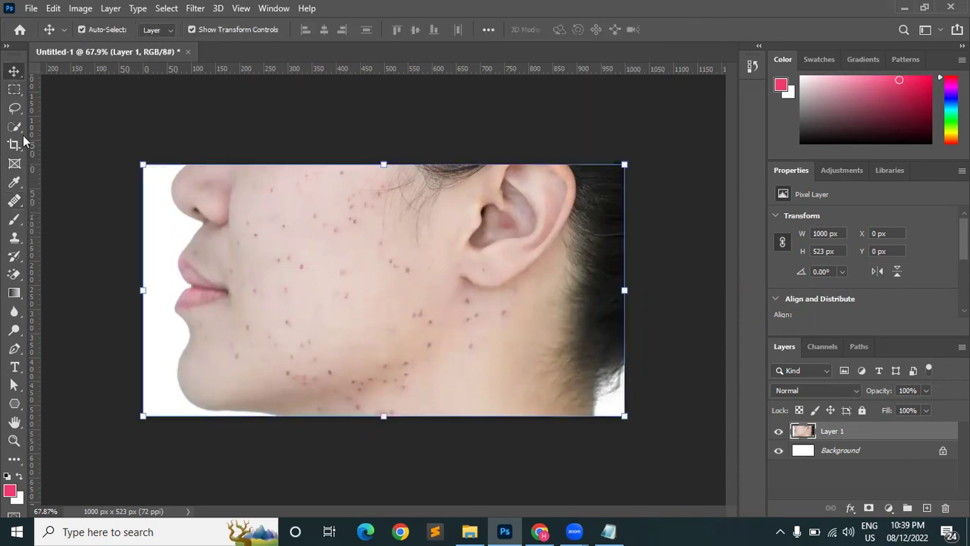
- Patch a mid-cheek spot with the Patch Tool, using an outline about 36 by 32 px and clean skin beside it, then deselect
left_click(15, 203)
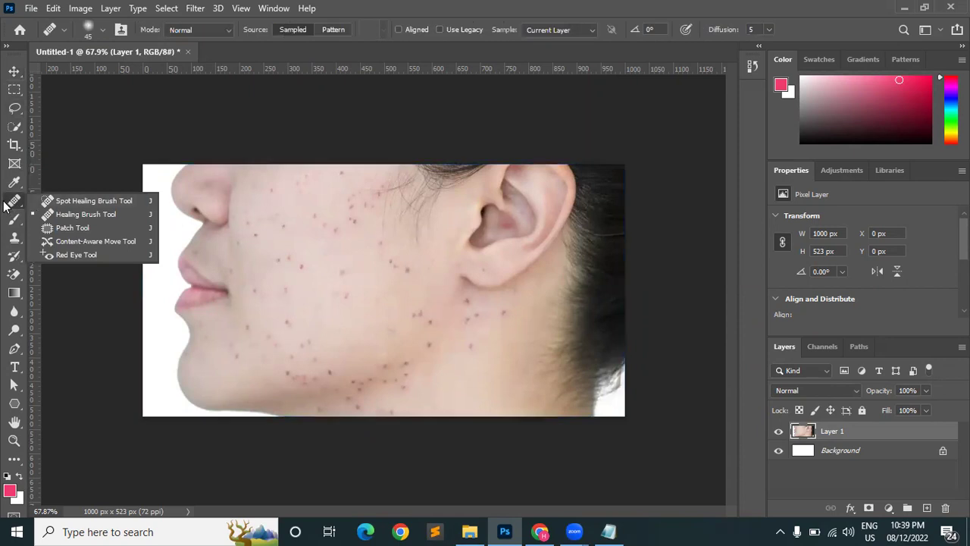
left_click(71, 228)
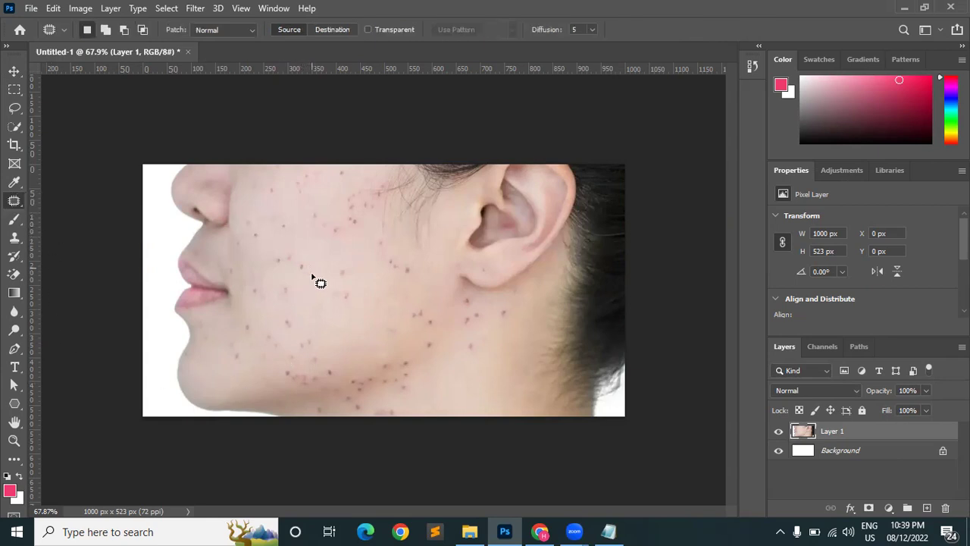
mouse_move(347, 274)
left_mouse_down()
mouse_move(338, 268)
mouse_move(340, 279)
mouse_move(346, 275)
left_mouse_up()
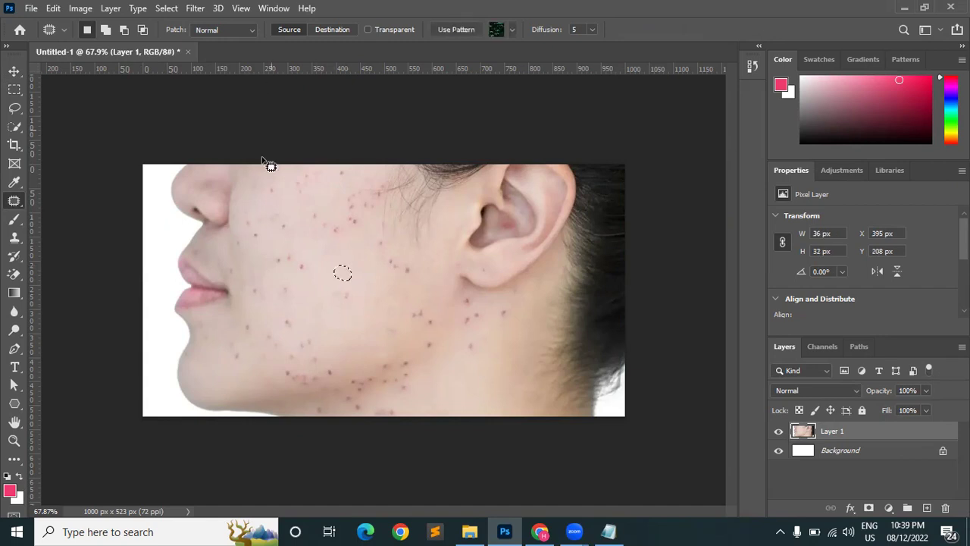
left_click_drag(359, 273, 366, 272)
key("d")
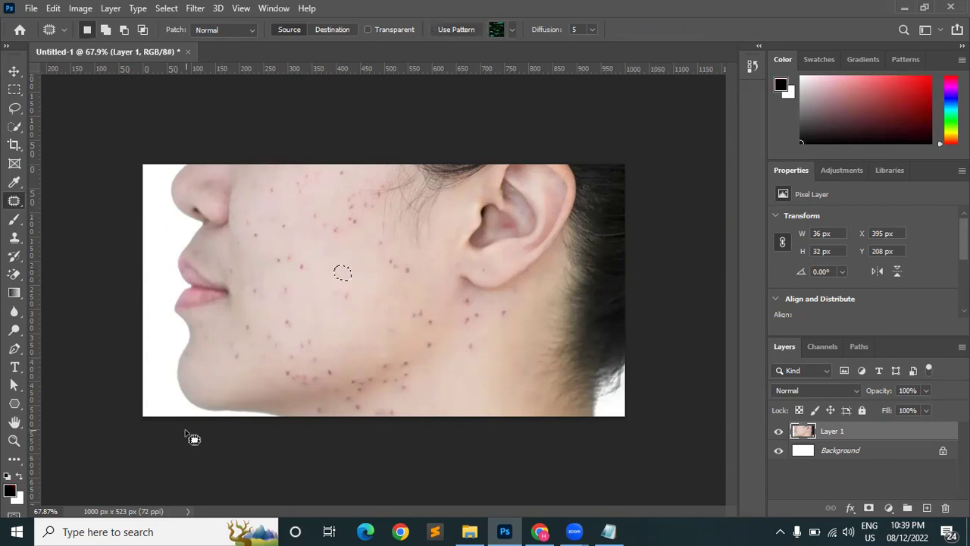
key("ctrl+d")
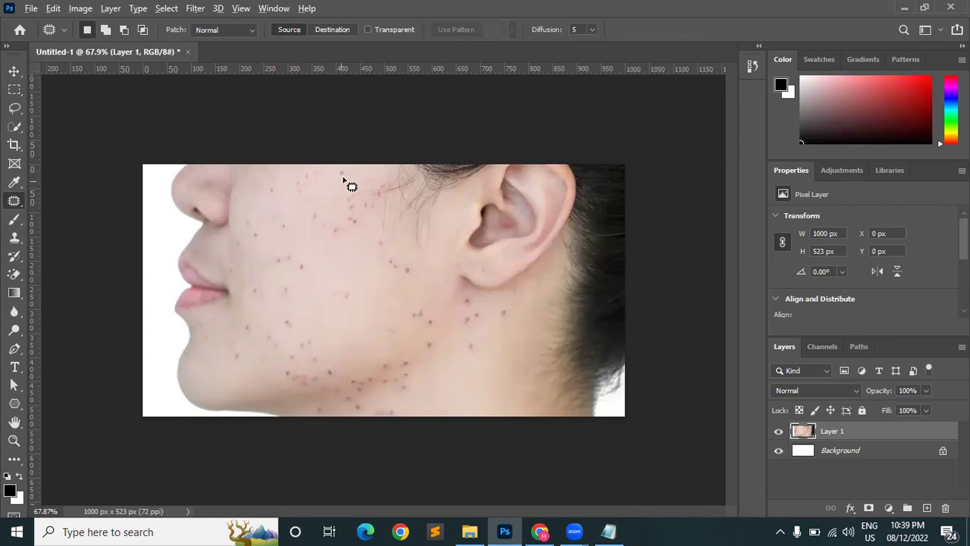
- Outline the reddish spot on the cheek between the mouth and mid-cheek, patch it with nearby clean skin, and deselect
scroll(350, 270, "up", 3)
scroll(328, 335, "up", 3)
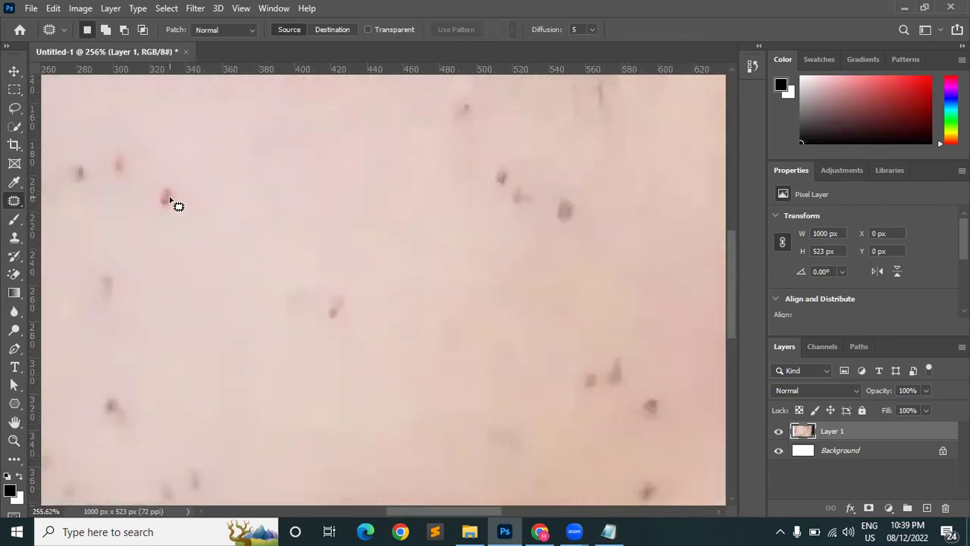
mouse_move(178, 179)
left_mouse_down()
mouse_move(151, 197)
mouse_move(173, 225)
mouse_move(192, 200)
mouse_move(180, 177)
mouse_move(172, 197)
mouse_move(192, 217)
left_mouse_up()
key("ctrl+d")
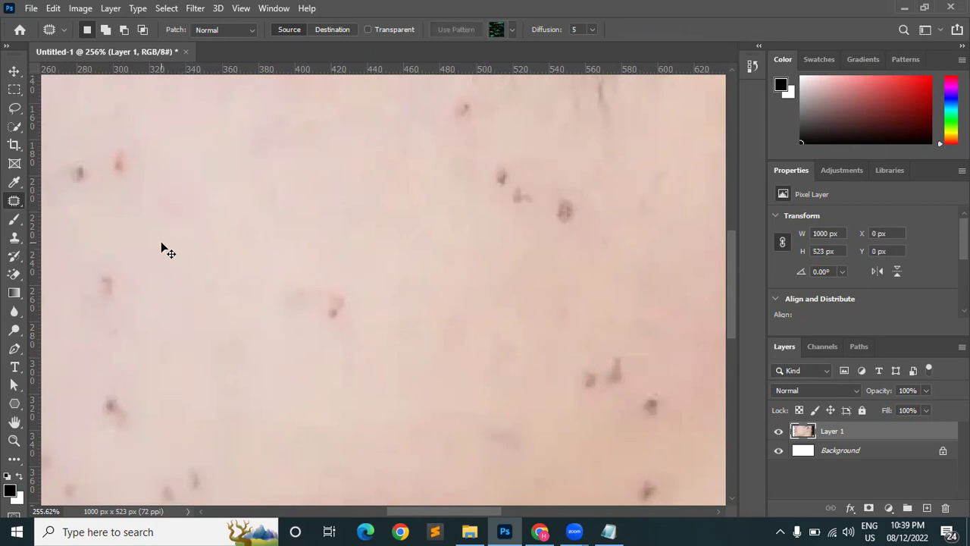
scroll(189, 227, "down", 2)
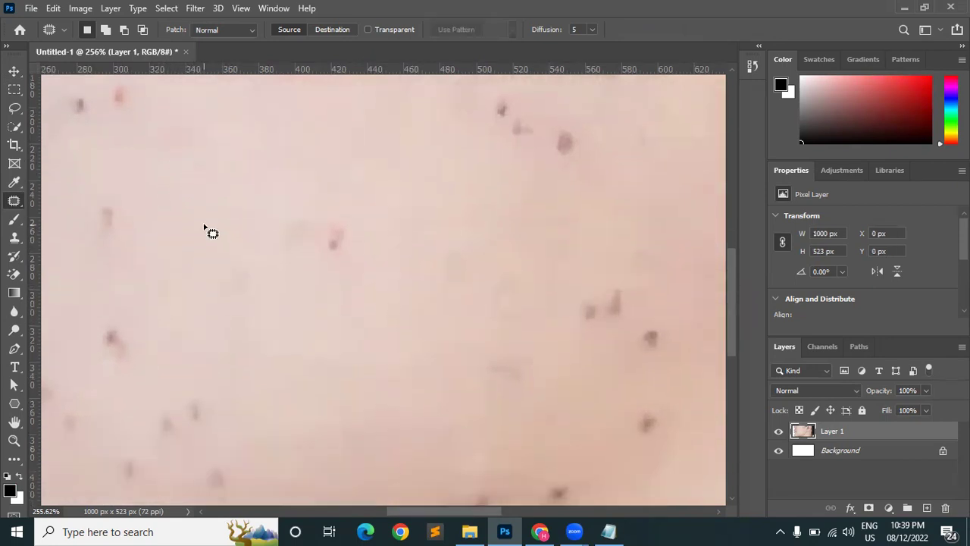
- Undo the Patch Tool edits made on the cheek
scroll(205, 227, "up", 3)
key("ctrl+z")
key("ctrl+z")
key("ctrl+z")
- Patch the reddish spot between the mouth and mid-cheek with clean skin, using an outline about 26 by 34 px, and deselect
left_click_drag(352, 286, 353, 286)
key("ctrl+d")
mouse_move(143, 223)
left_mouse_down()
mouse_move(188, 207)
mouse_move(156, 257)
mouse_move(152, 245)
mouse_move(166, 241)
left_mouse_up()
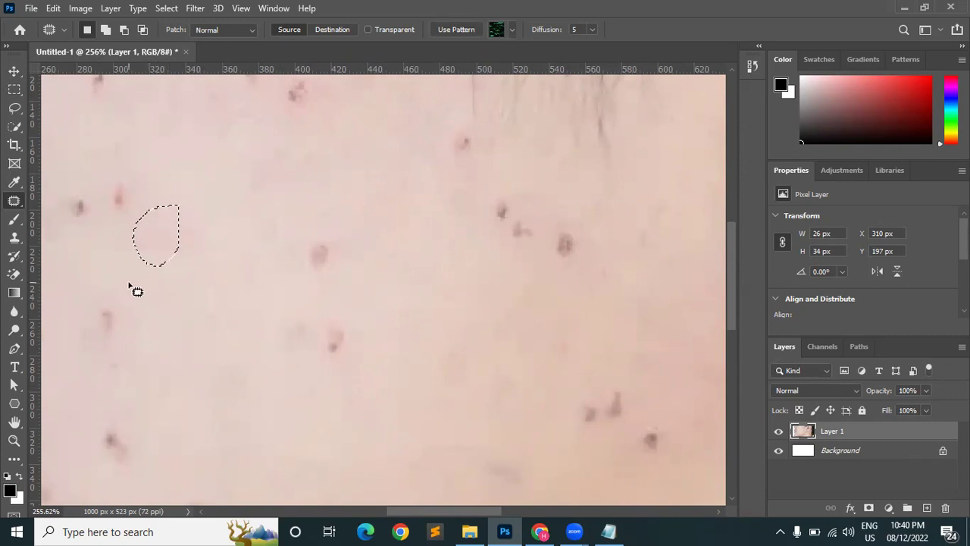
key("ctrl+d")
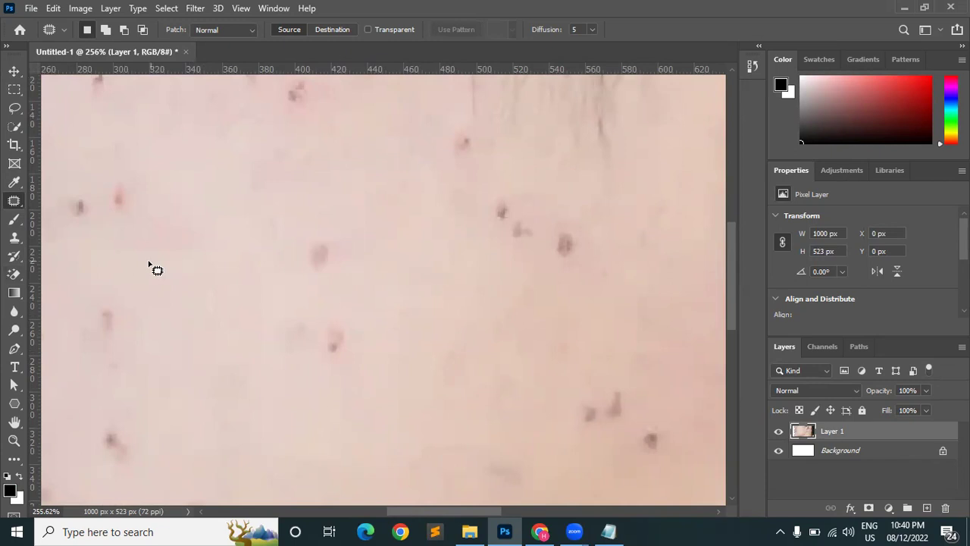
- Switch from the Patch Tool to the Clone Stamp Tool and check its brush size and hardness settings
scroll(152, 269, "down", 9)
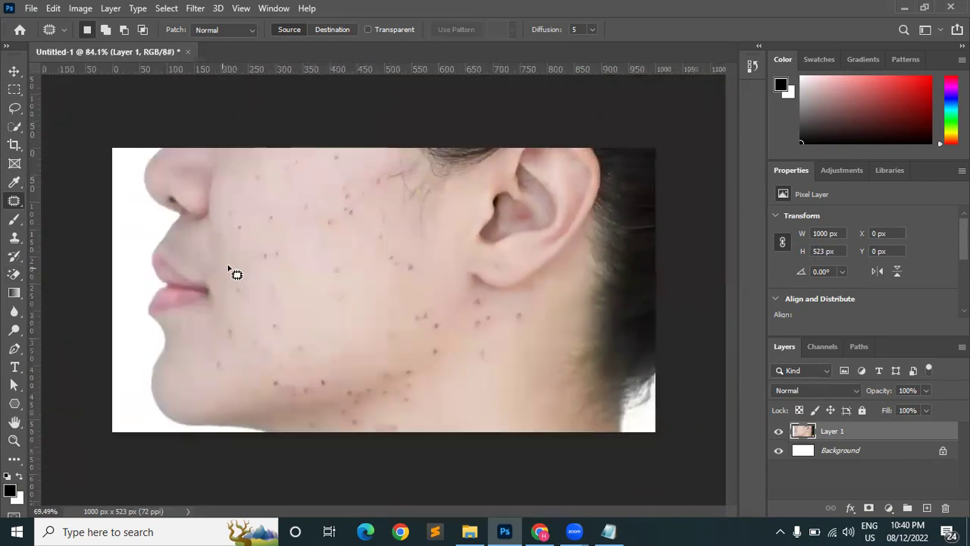
scroll(248, 303, "up", 2)
right_click(14, 200)
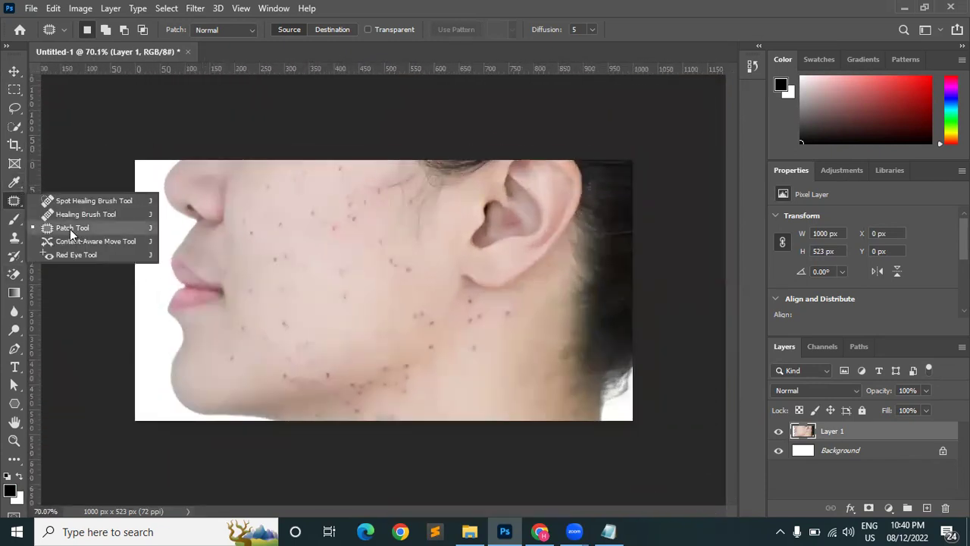
left_click(13, 241)
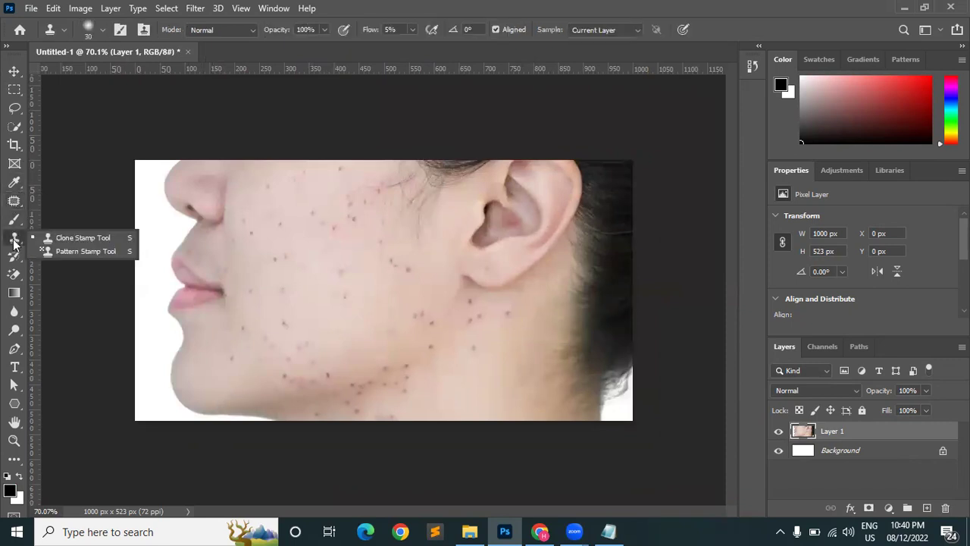
left_click(84, 240)
scroll(379, 318, "up", 3)
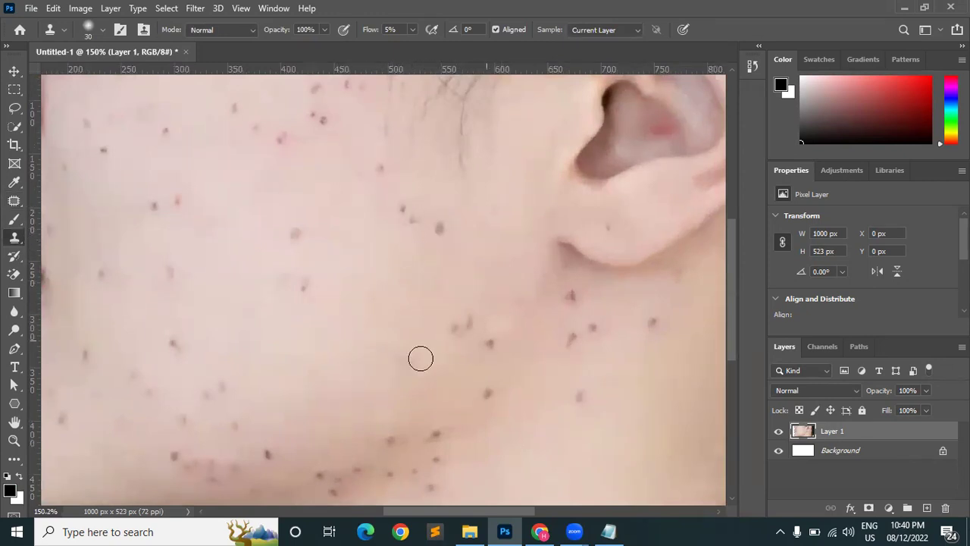
left_click(12, 241)
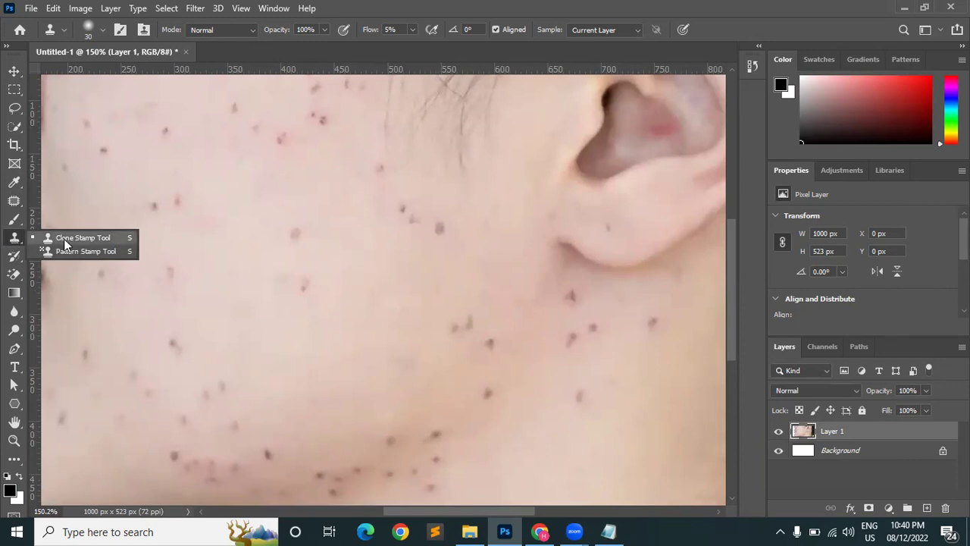
left_click(14, 201)
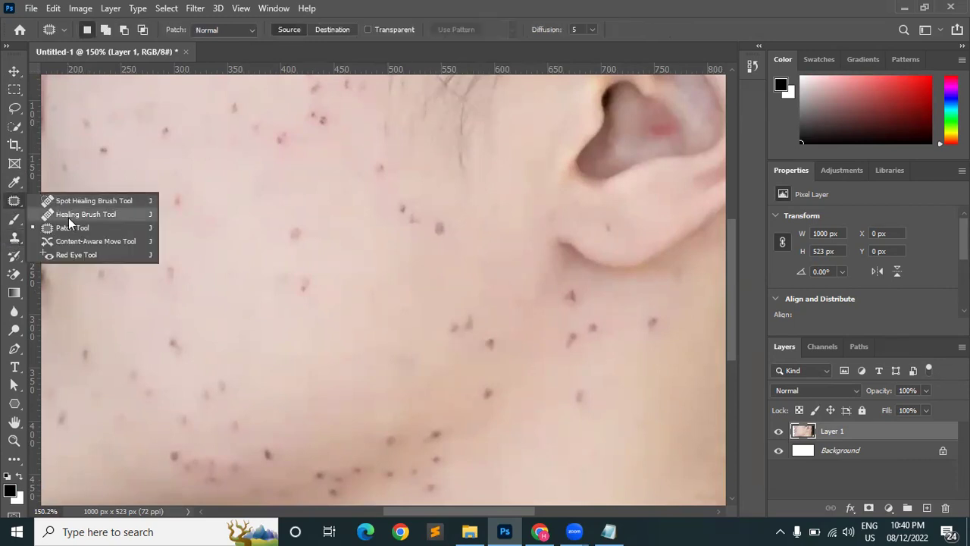
left_click(14, 237)
left_click(62, 240)
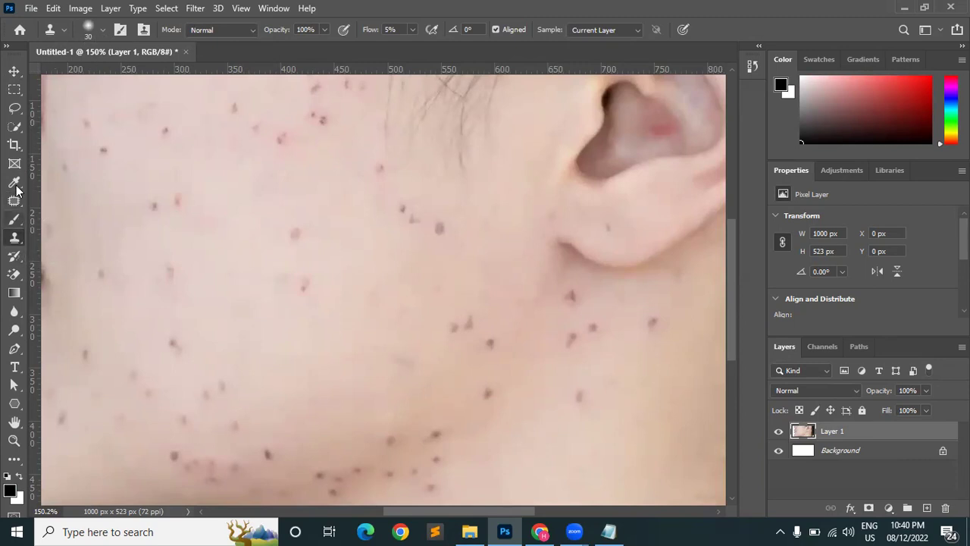
left_click(103, 32)
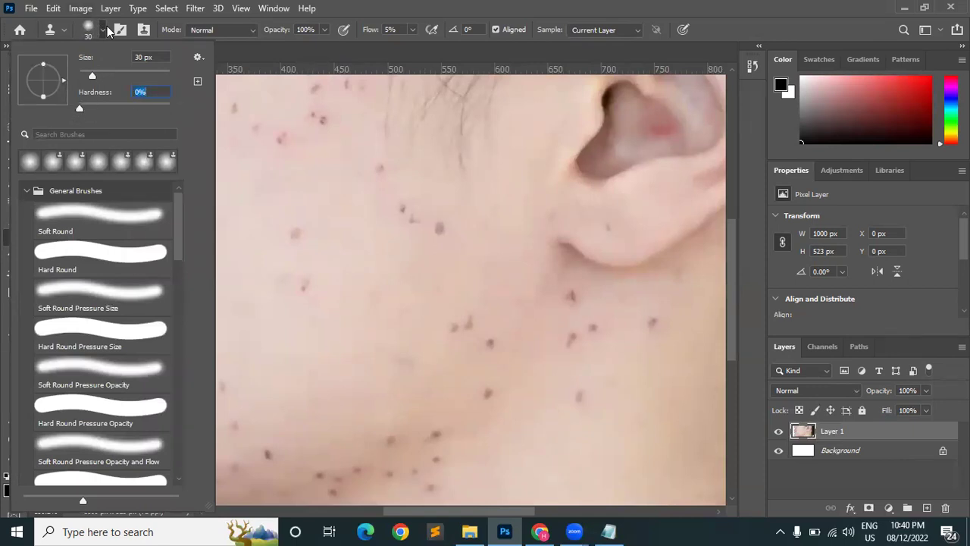
left_click(106, 33)
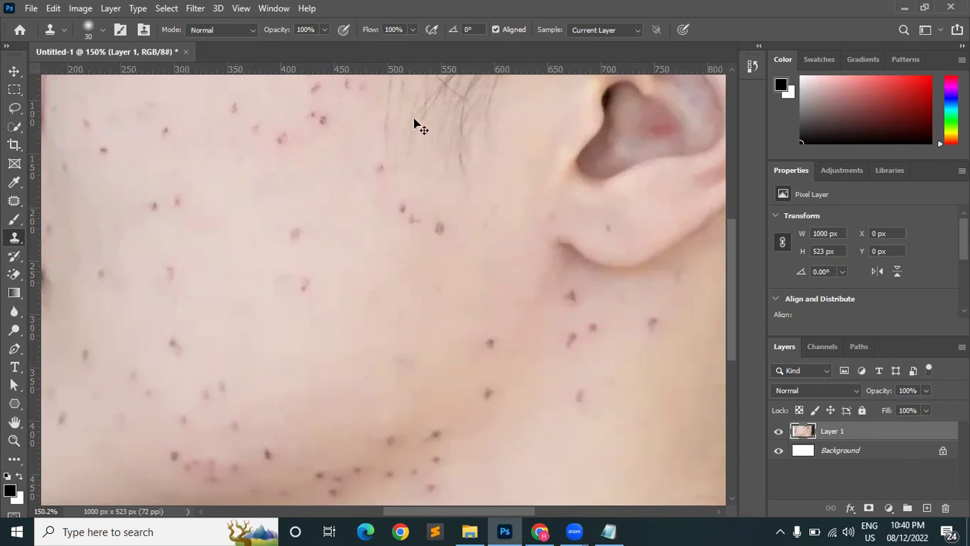
- Undo the Clone Stamp strokes over the pair of spots on the lower cheek
key("ctrl+z")
key("ctrl+z")
key("ctrl+d")
- Set the Clone Stamp flow to 4% and clone nearby clean skin over the three clustered spots on the lower cheek
left_click(412, 30)
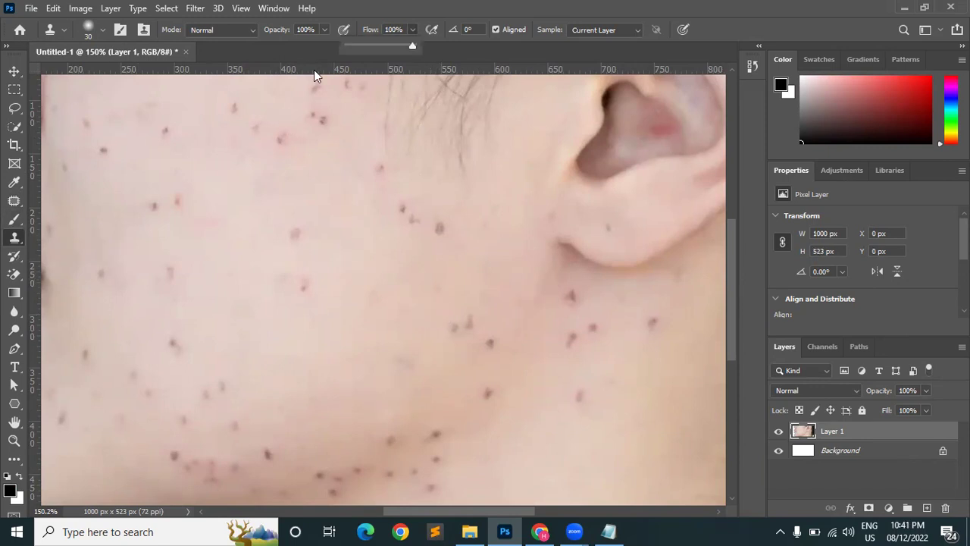
left_click_drag(412, 46, 349, 46)
left_click(408, 295, "alt")
left_click(470, 324)
mouse_move(465, 320)
left_mouse_down()
mouse_move(473, 330)
mouse_move(470, 312)
mouse_move(450, 327)
mouse_move(460, 325)
mouse_move(456, 335)
mouse_move(449, 332)
mouse_move(493, 349)
mouse_move(489, 339)
left_mouse_up()
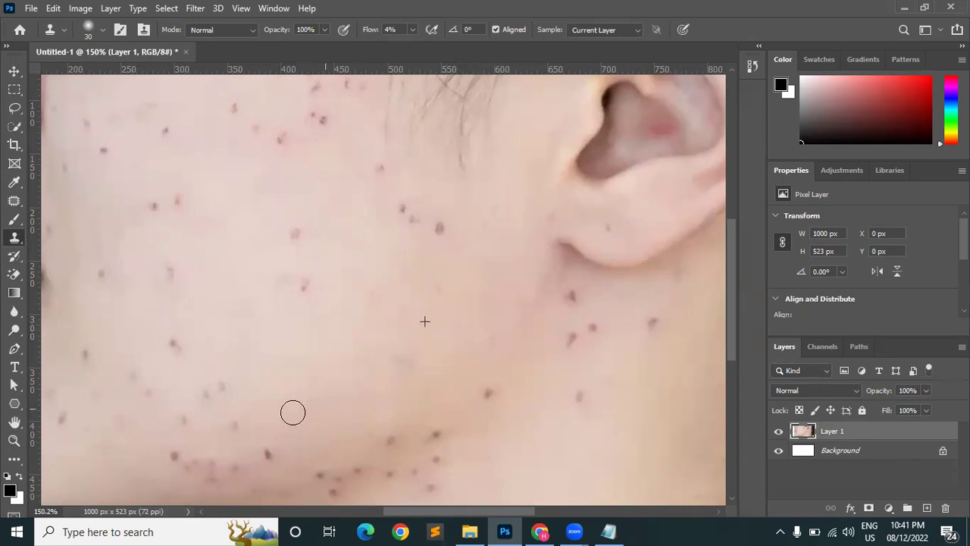
- Clone clean skin over the isolated dark spot on the jaw just below the area already cleaned
scroll(529, 300, "down", 2)
scroll(512, 301, "down", 1)
left_click_drag(492, 249, 491, 258)
mouse_move(464, 216)
left_mouse_down()
mouse_move(382, 258)
mouse_move(402, 275)
left_mouse_up()
mouse_move(489, 288)
left_mouse_down()
mouse_move(494, 278)
mouse_move(482, 303)
left_mouse_up()
scroll(440, 313, "down", 6)
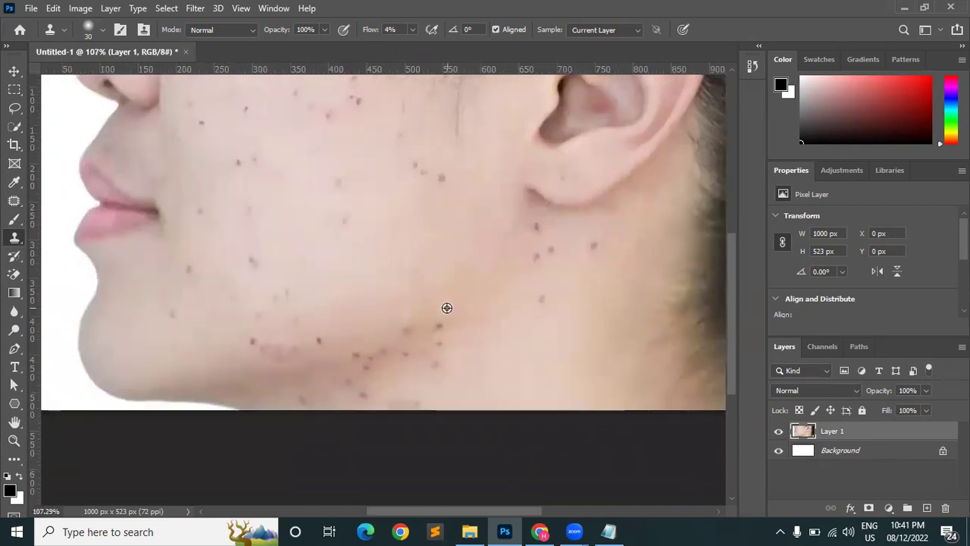
scroll(440, 349, "up", 2)
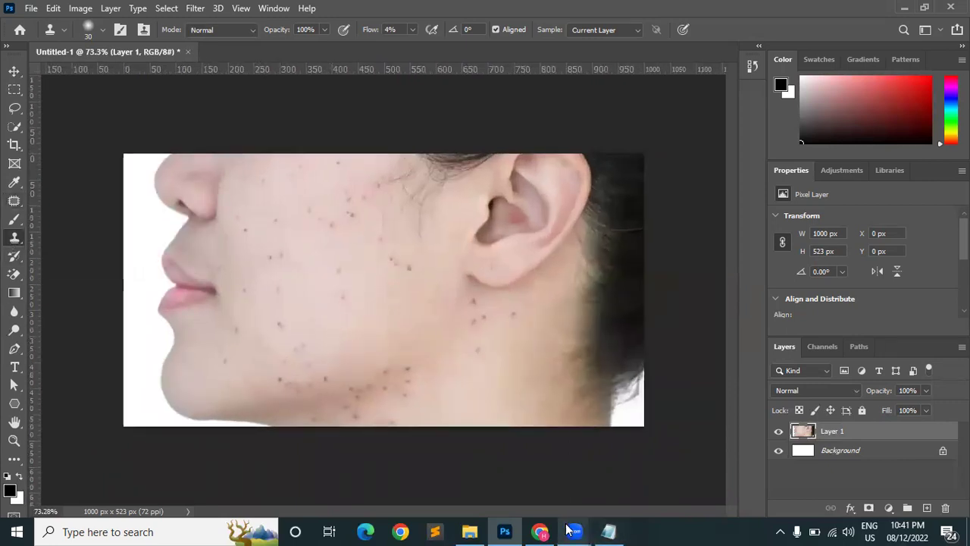
- Switch to Chrome and look through the "spot face" image results and related content for another blemished face photo
left_click(539, 531)
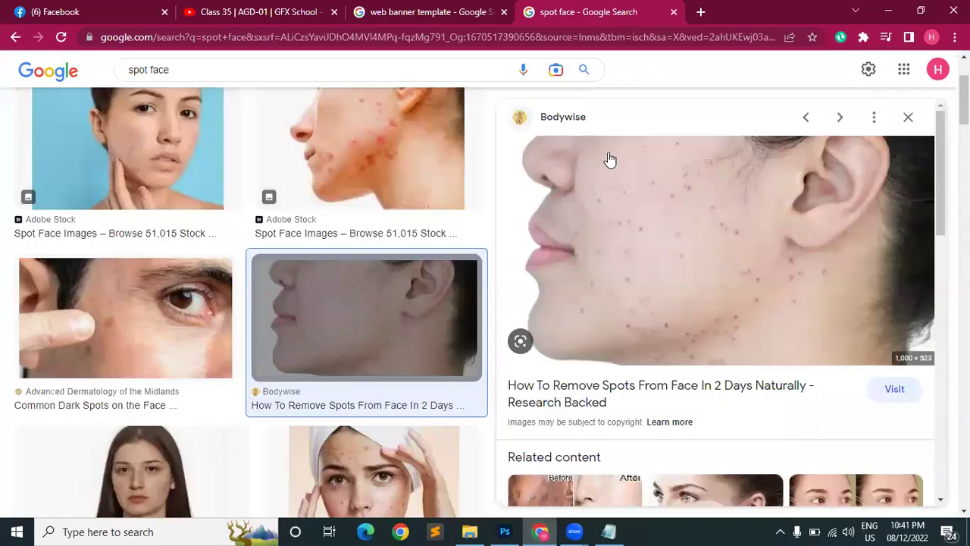
scroll(822, 338, "down", 3)
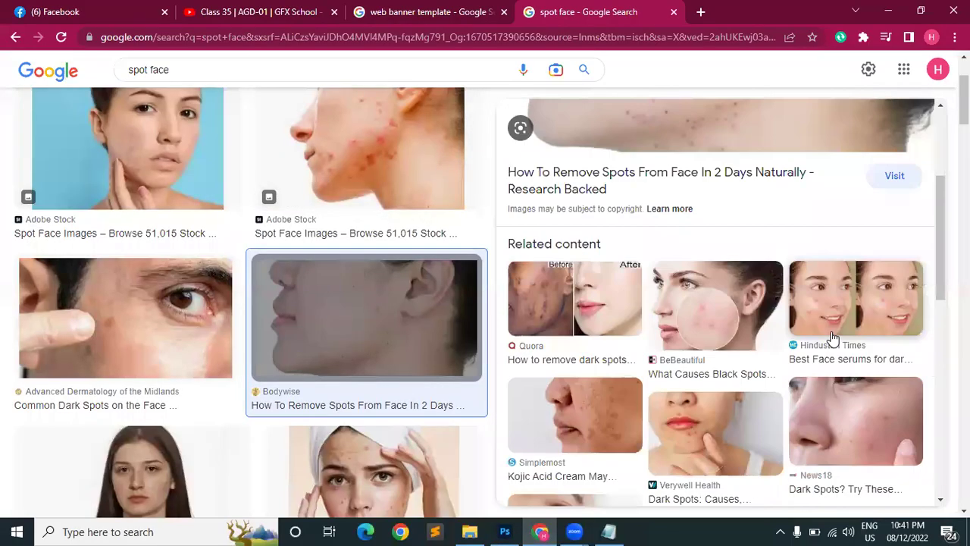
scroll(826, 318, "down", 3)
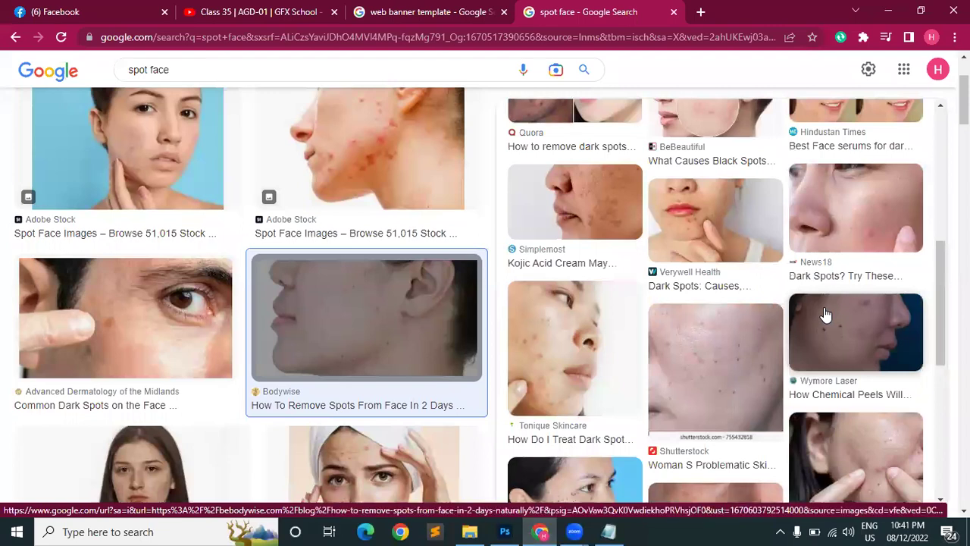
scroll(824, 312, "up", 2)
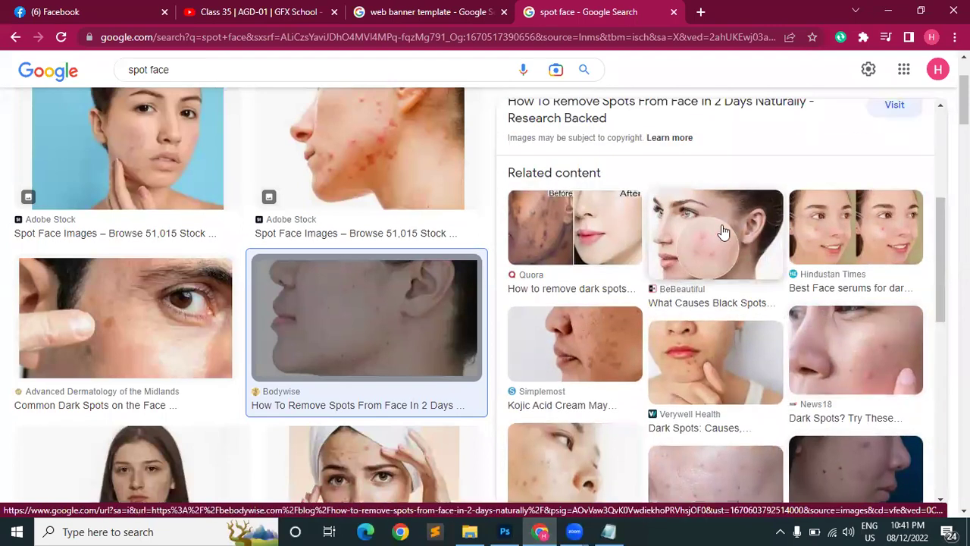
scroll(807, 384, "down", 4)
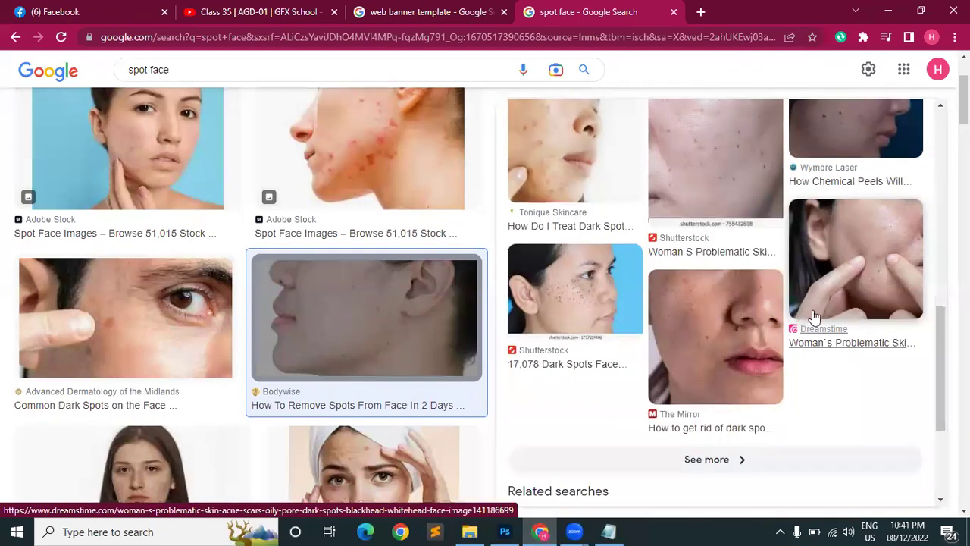
scroll(295, 326, "down", 4)
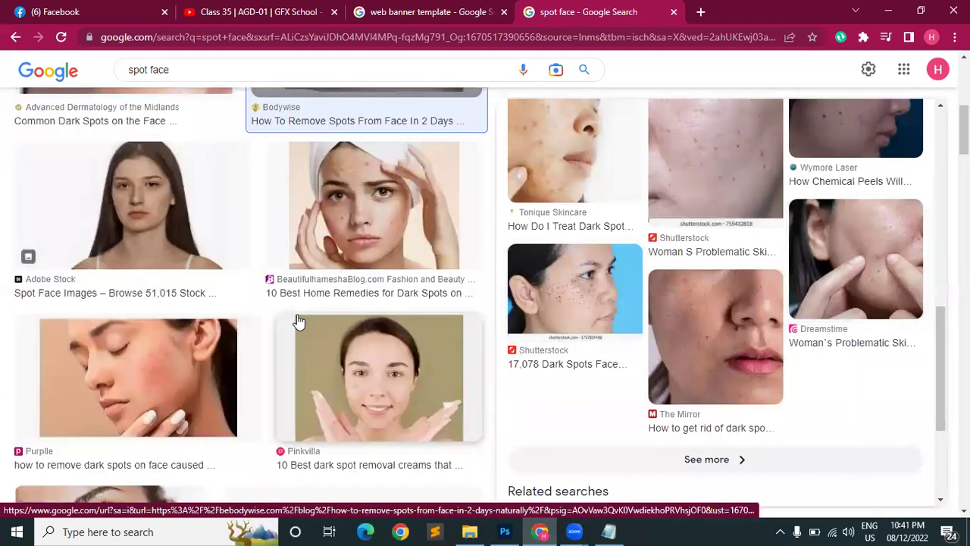
left_click(341, 195)
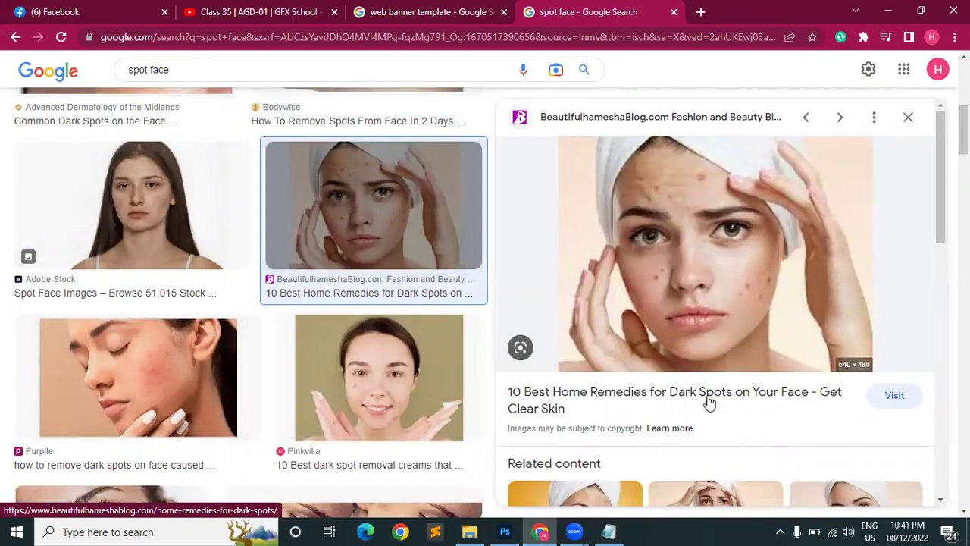
scroll(743, 346, "down", 3)
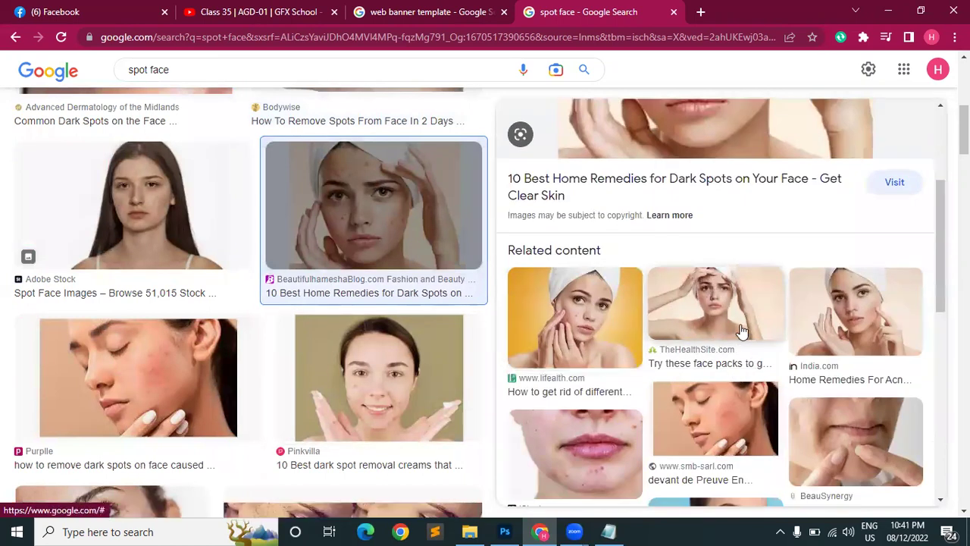
scroll(745, 333, "up", 3)
scroll(753, 375, "down", 4)
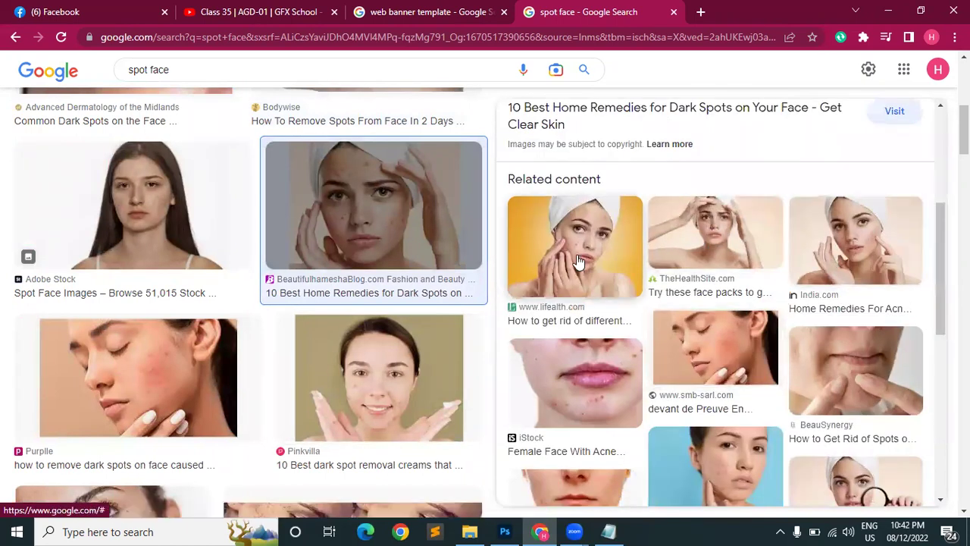
- Copy the lifealth.com photo of the towel-wrapped woman on a yellow background and paste it into the Photoshop document
left_click(578, 262)
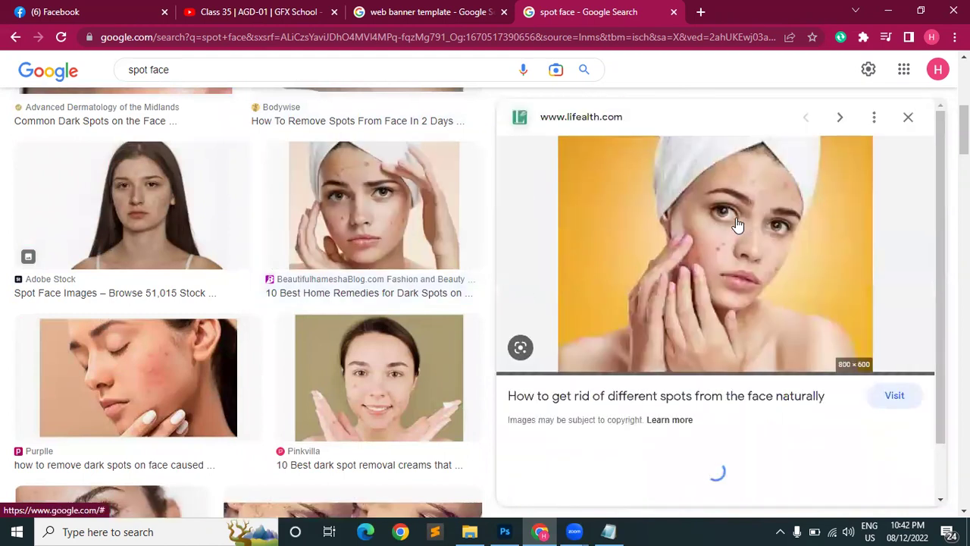
right_click(760, 218)
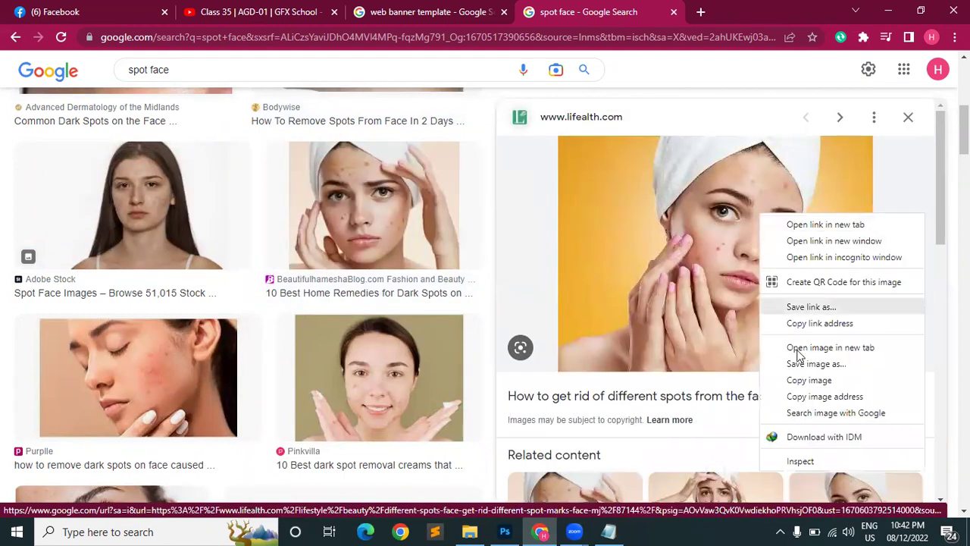
left_click(799, 376)
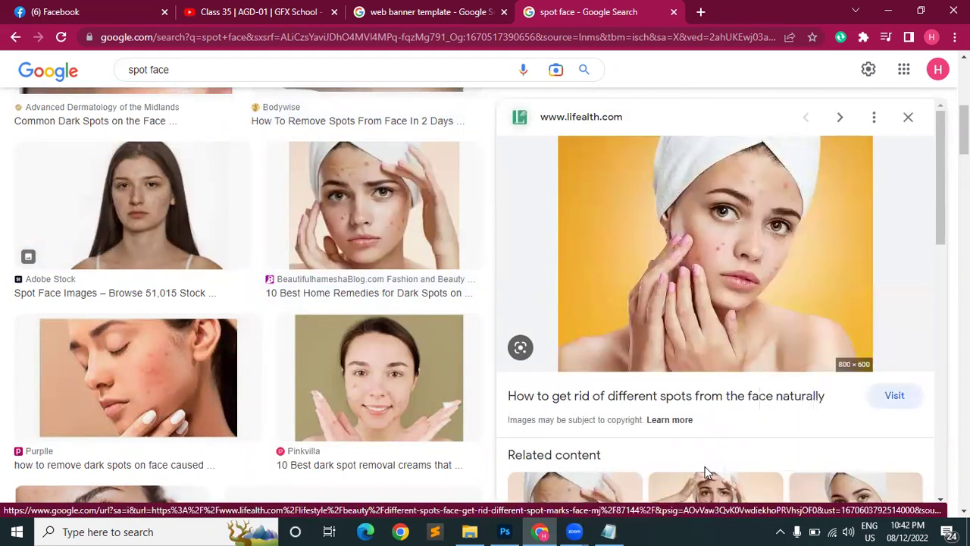
left_click(504, 531)
key("ctrl+v")
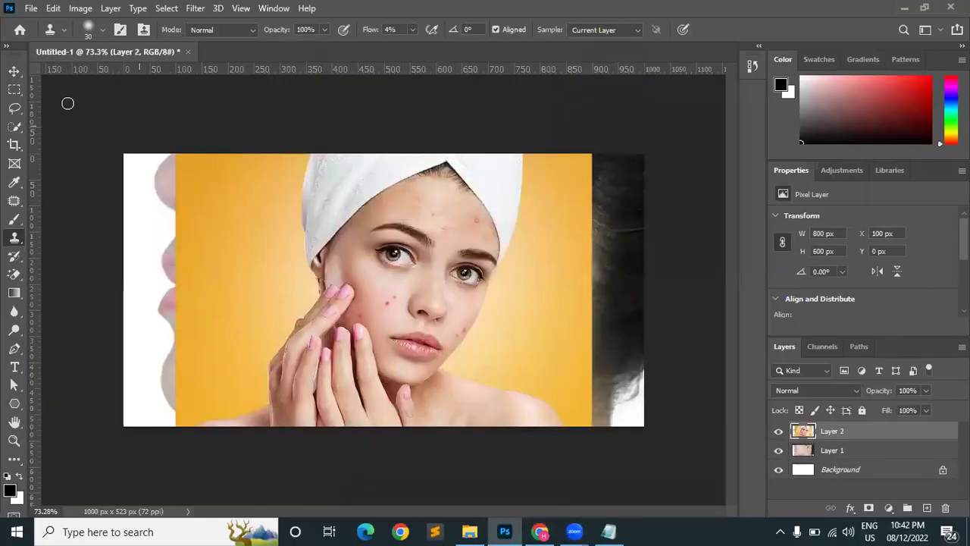
- Try healing the larger red cheek spot with a 15 px Healing Brush sampled from the skin below it, then undo the stroke
left_click(15, 72)
scroll(385, 306, "up", 5)
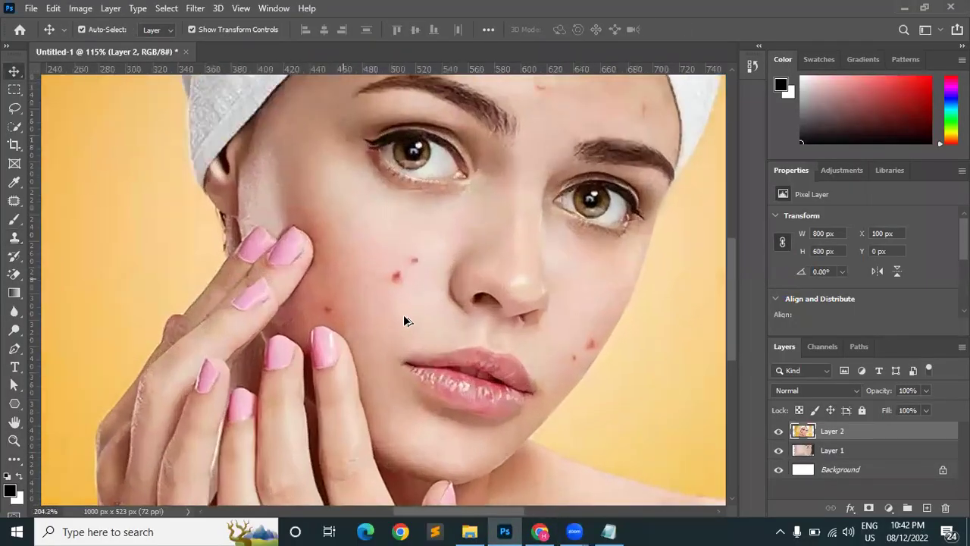
scroll(403, 322, "up", 3)
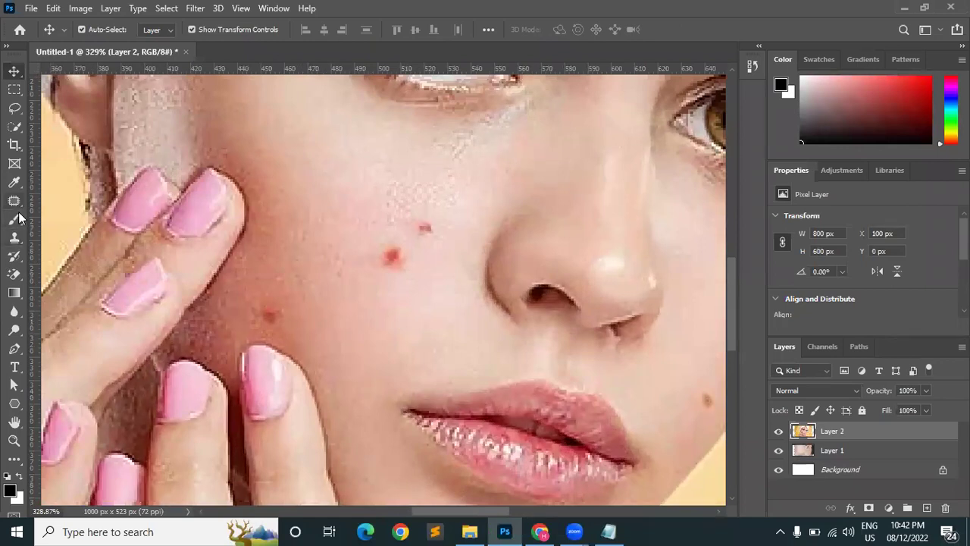
left_click(14, 206)
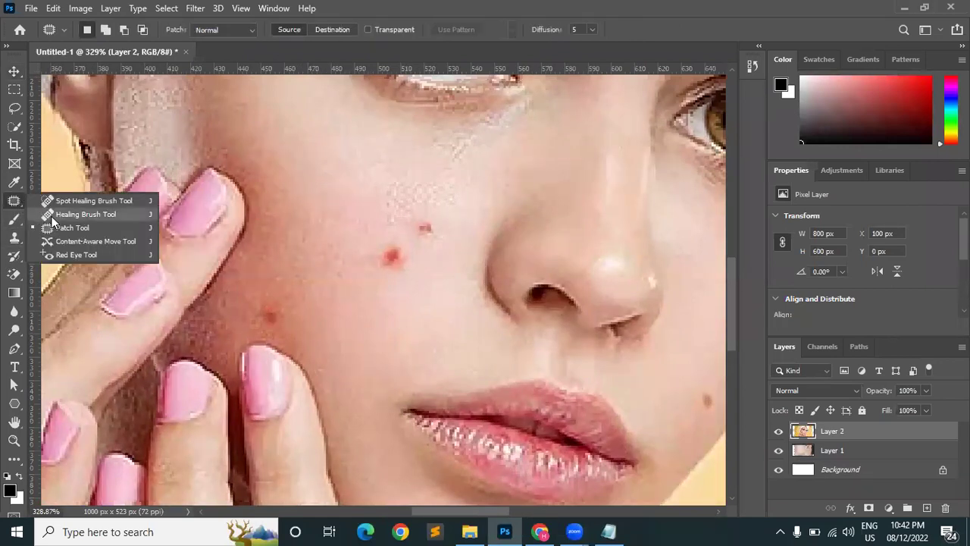
left_click(74, 214)
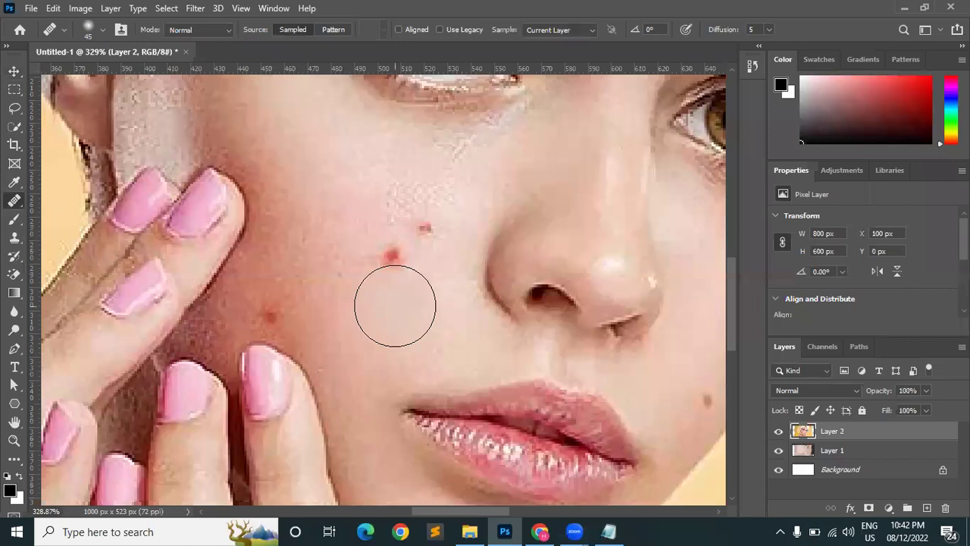
key("bracketleft")
key("bracketleft")
key("bracketleft")
key("bracketleft")
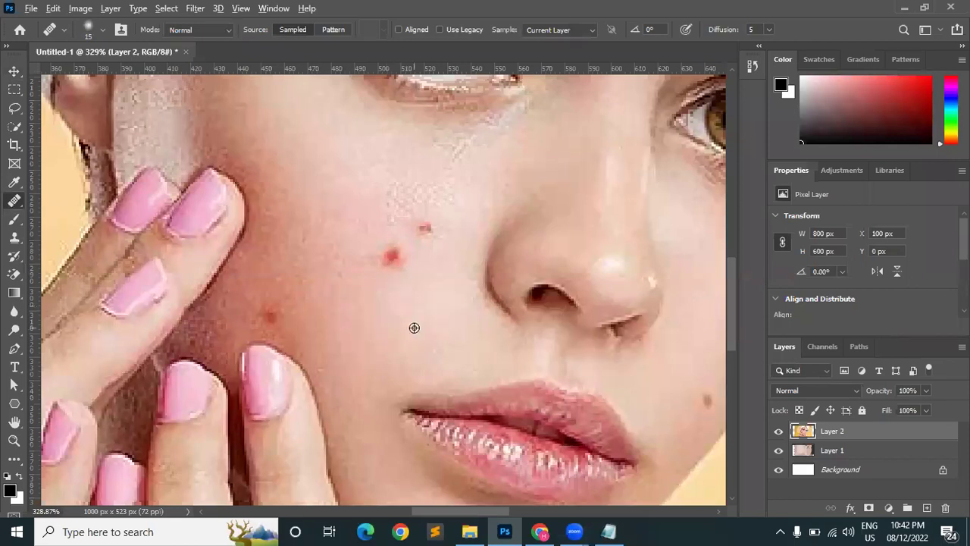
left_click(414, 326, "alt")
left_click_drag(368, 272, 403, 258)
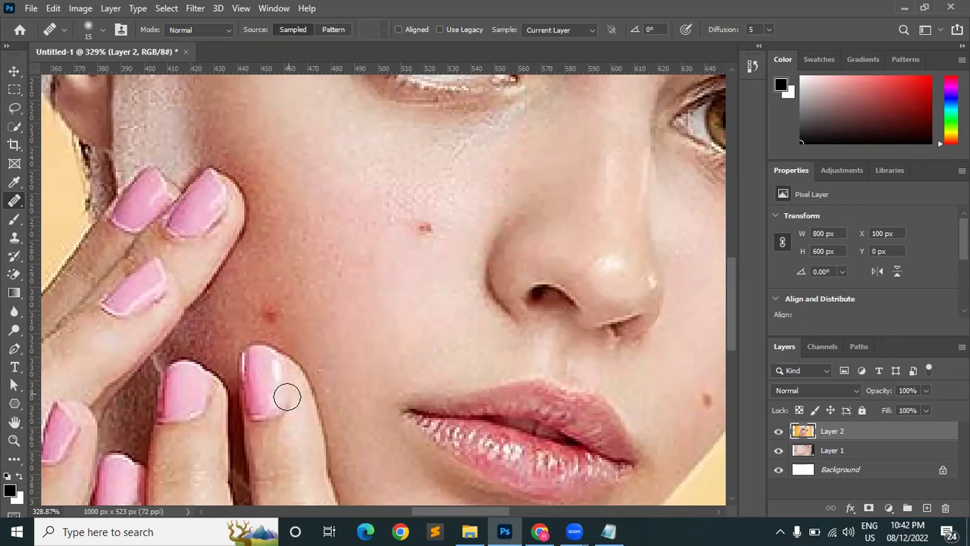
key("ctrl+z")
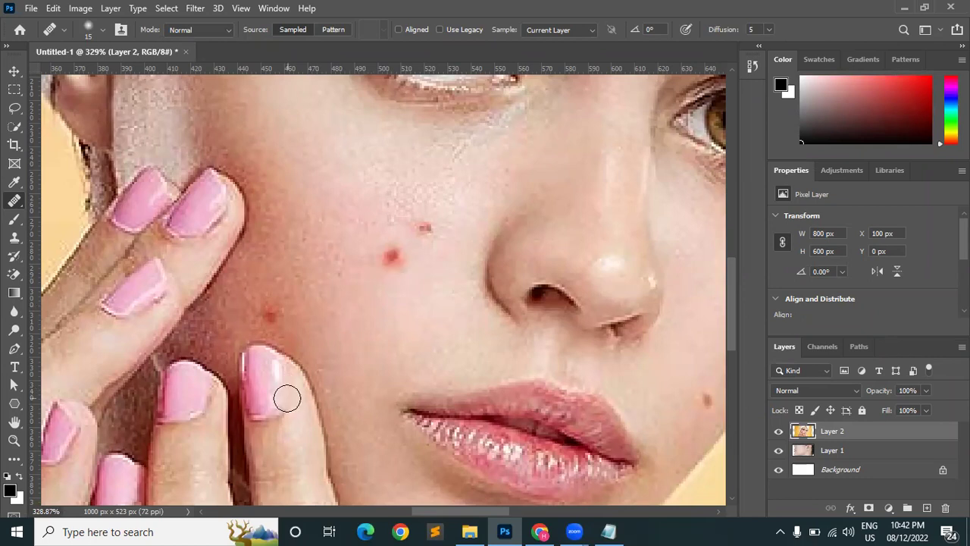
- Clone the clean skin below the larger red cheek spot over it with a 10 px Clone Stamp brush
right_click(16, 244)
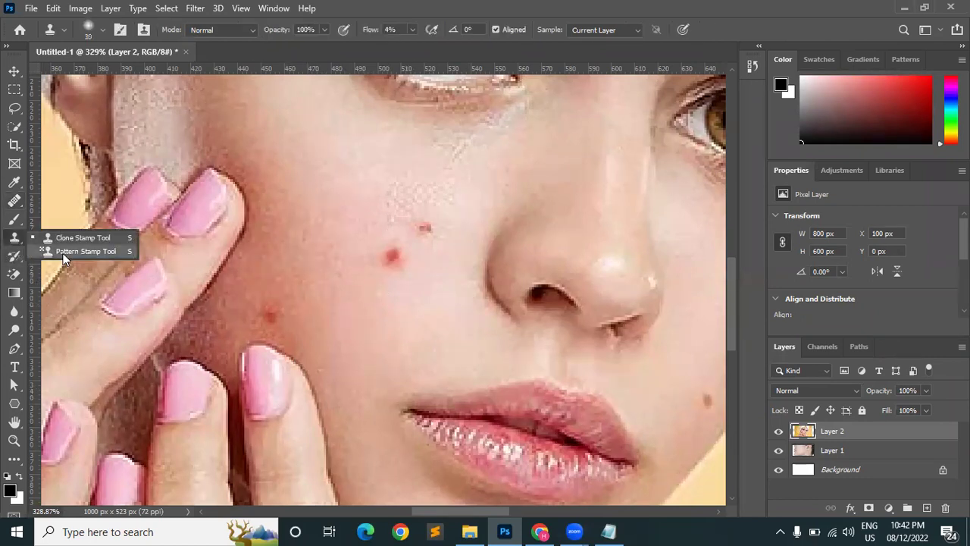
left_click(61, 238)
left_click(408, 305, "alt")
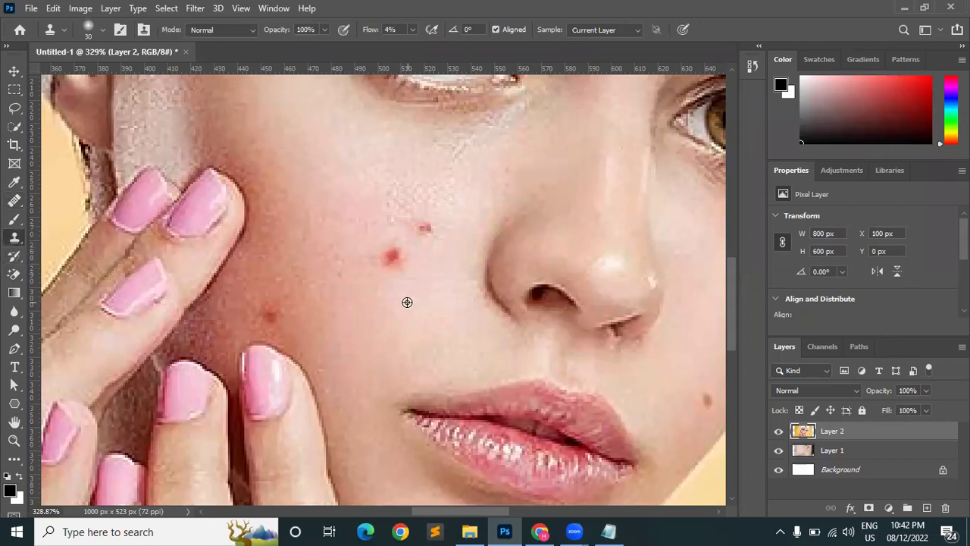
key("bracketleft")
key("bracketleft")
mouse_move(405, 242)
left_mouse_down()
mouse_move(384, 254)
mouse_move(388, 266)
mouse_move(394, 251)
mouse_move(389, 270)
mouse_move(386, 257)
mouse_move(304, 329)
left_mouse_up()
mouse_move(390, 249)
left_mouse_down()
mouse_move(372, 256)
mouse_move(401, 274)
mouse_move(394, 272)
left_mouse_up()
scroll(396, 291, "down", 5)
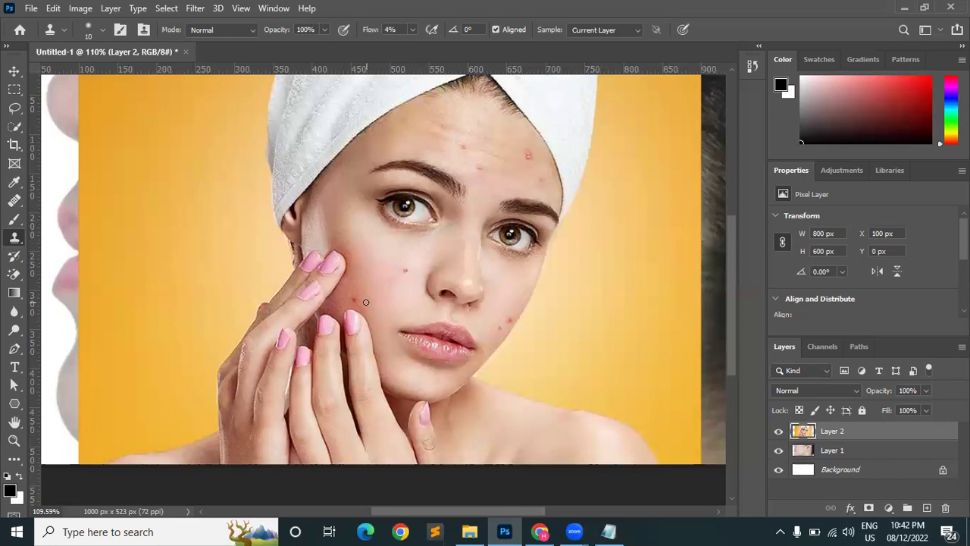
left_click(15, 200)
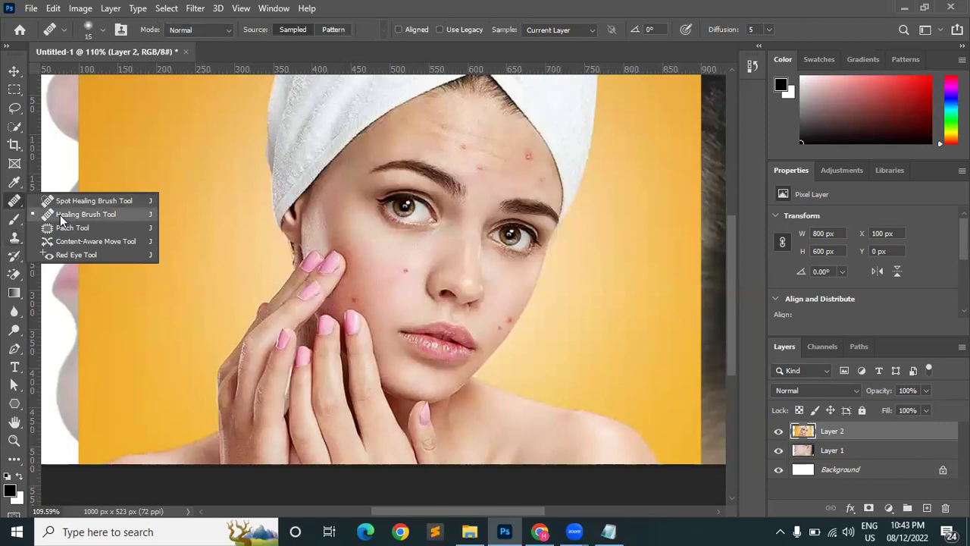
key("Escape")
key("v")
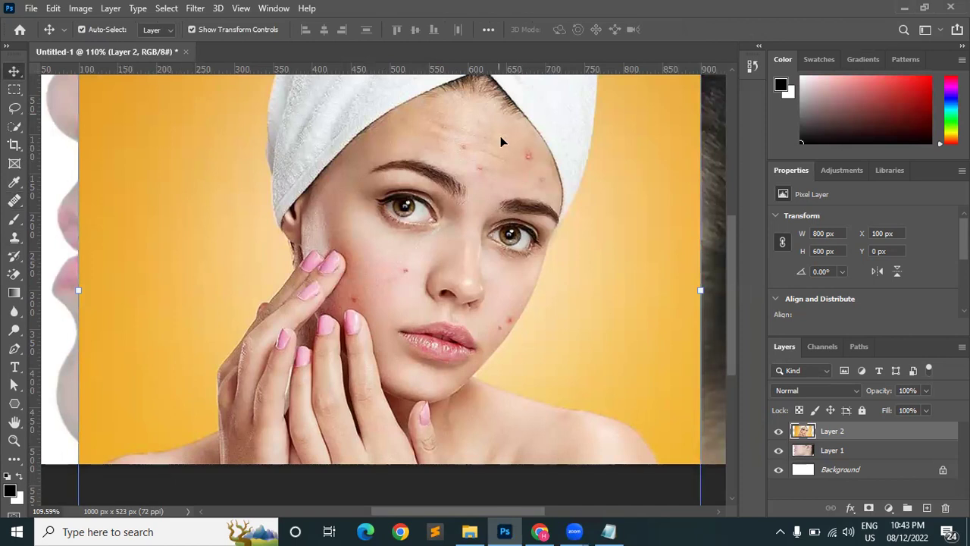
key("Delete")
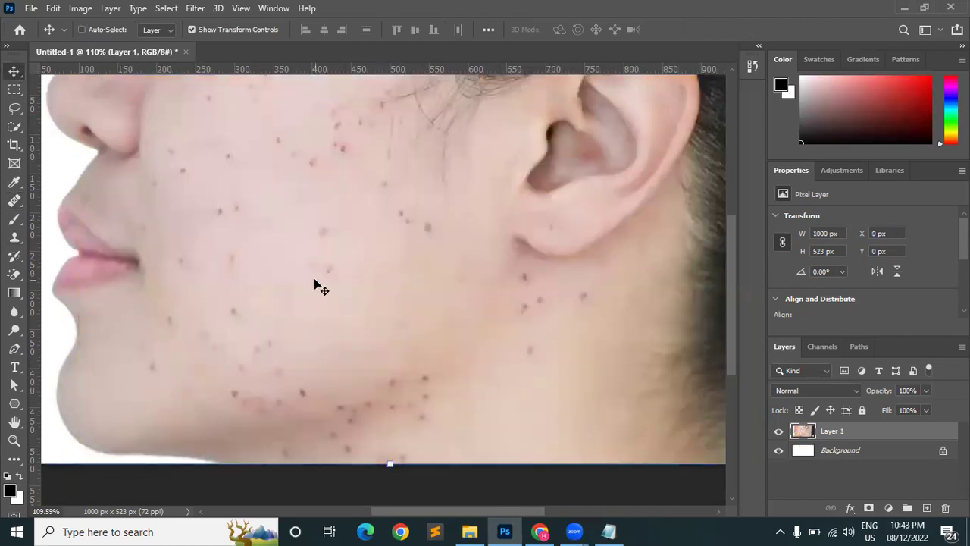
key("ctrl+z")
mouse_move(14, 238)
left_mouse_down()
mouse_move(71, 237)
mouse_move(59, 241)
left_mouse_up()
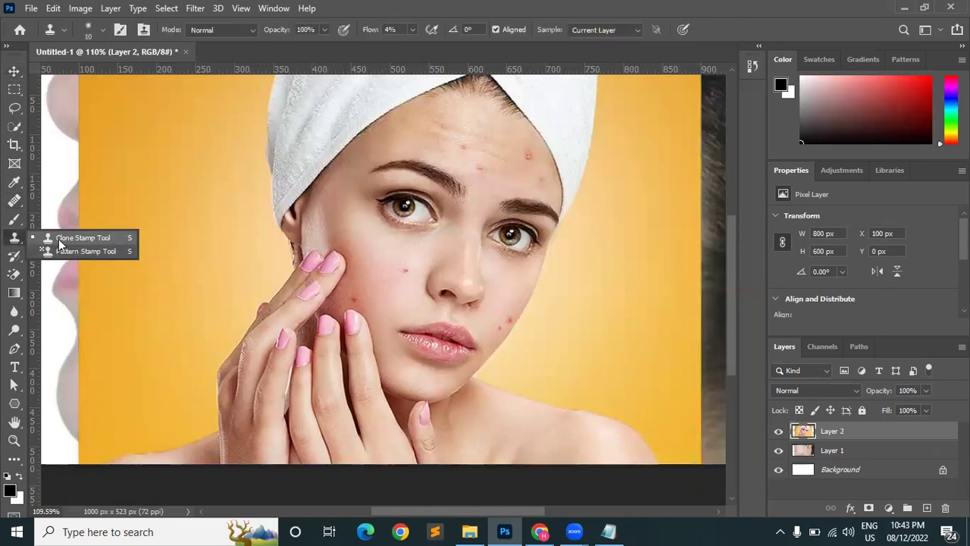
left_click(13, 71)
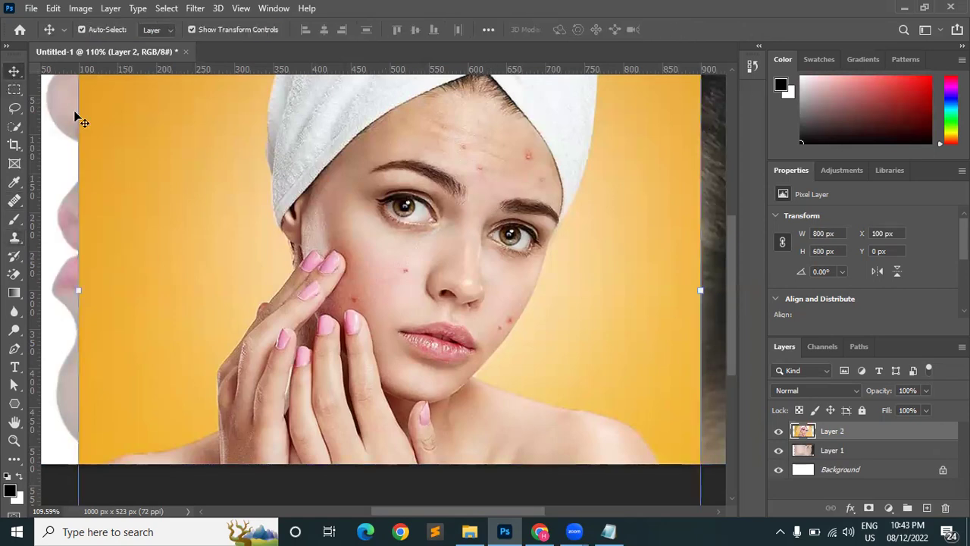
- Hide Layer 2, try Neural Filters on the side-profile photo in Layer 1, and cancel the filter
left_click(779, 451)
left_click(778, 431)
left_click(779, 450)
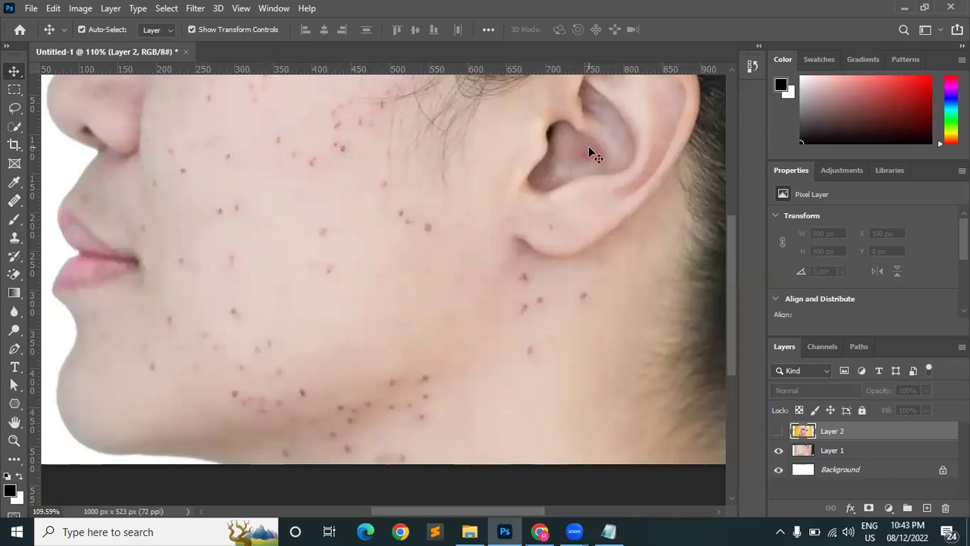
left_click(841, 452)
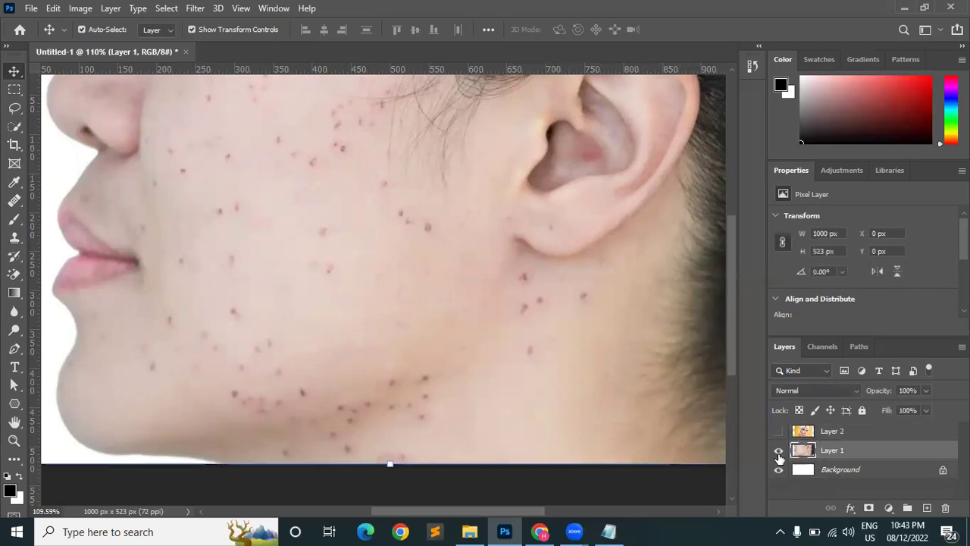
left_click(192, 8)
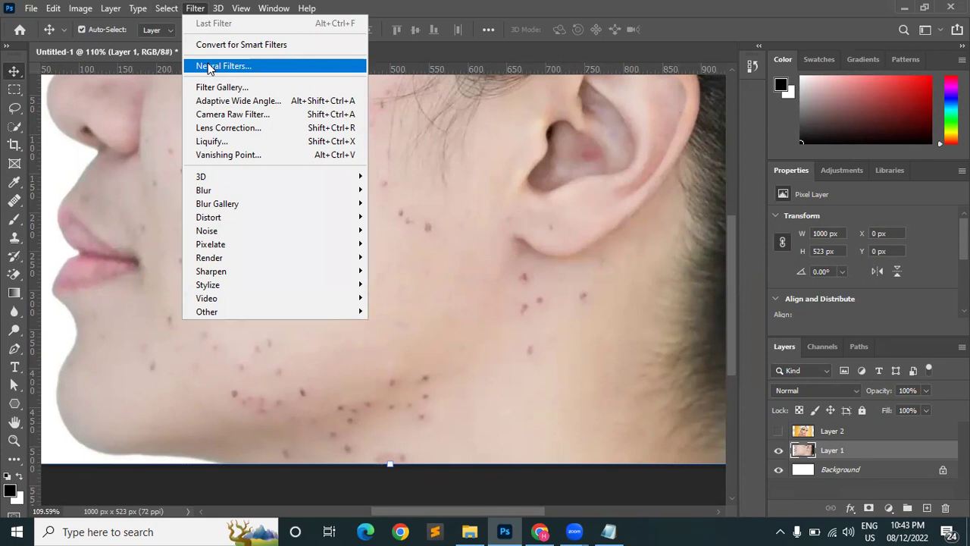
left_click(209, 66)
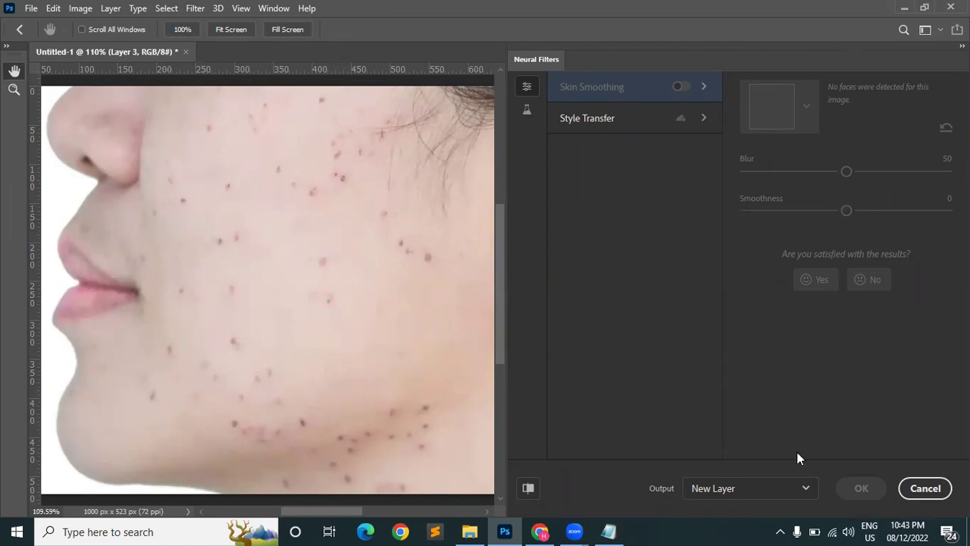
left_click(925, 488)
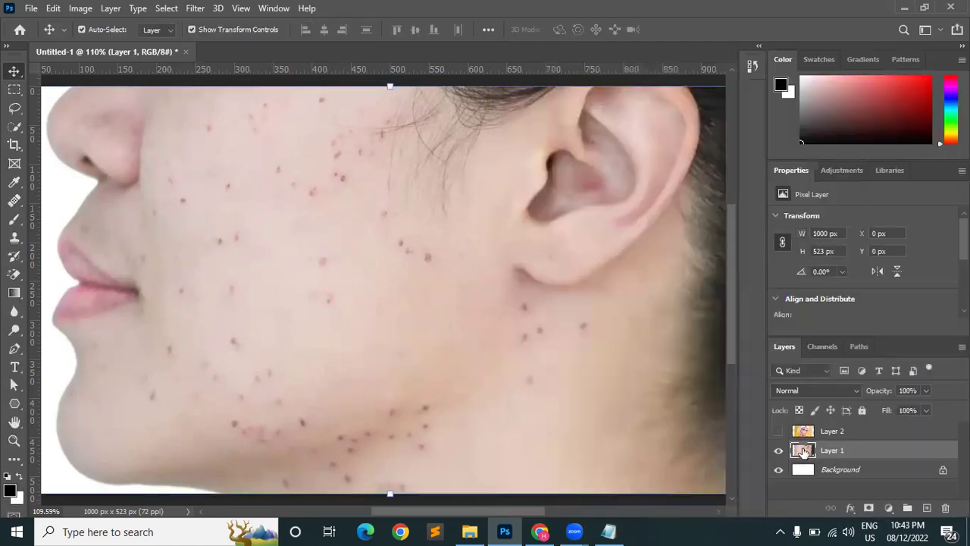
- Show only the towel-wrapped woman's photo above the background and enable the Skin Smoothing neural filter on it
key("Delete")
left_click(778, 431)
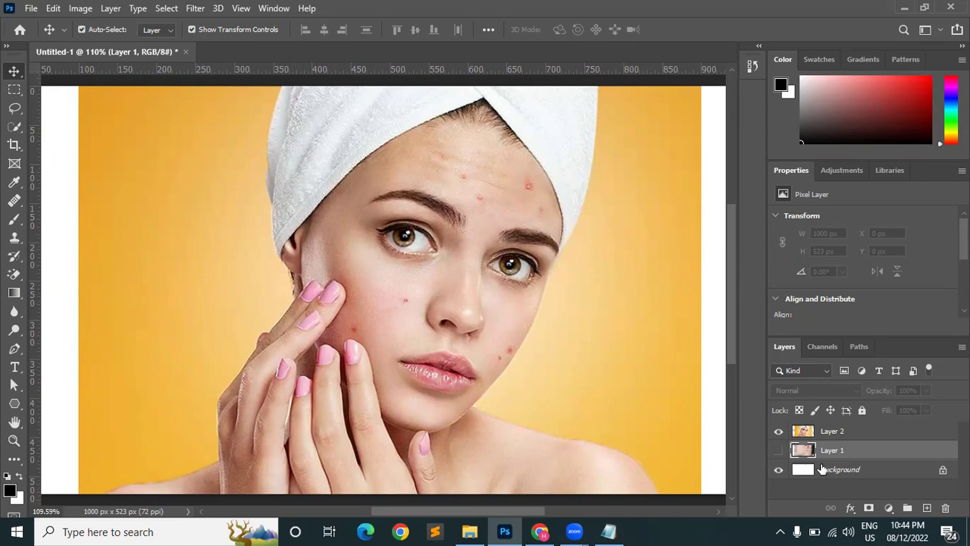
left_click(836, 436)
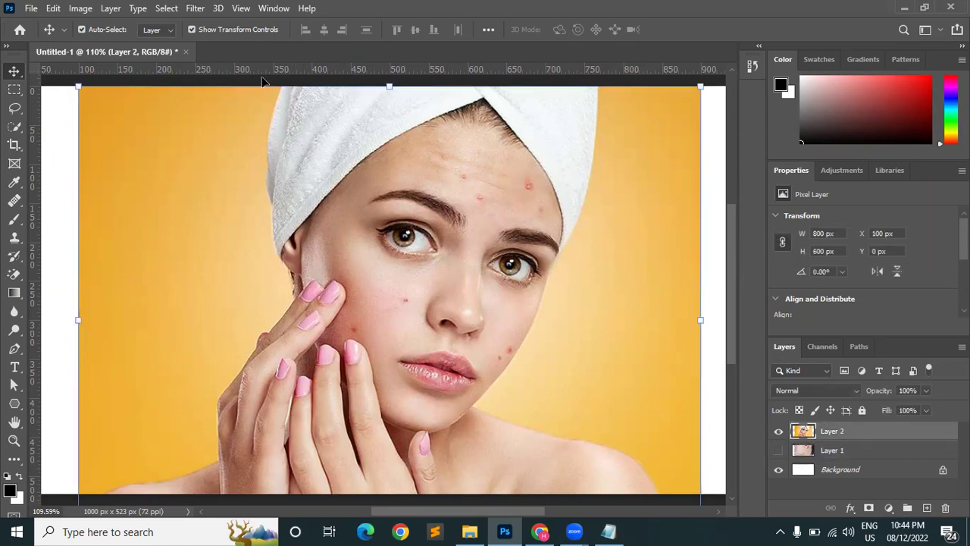
left_click(194, 8)
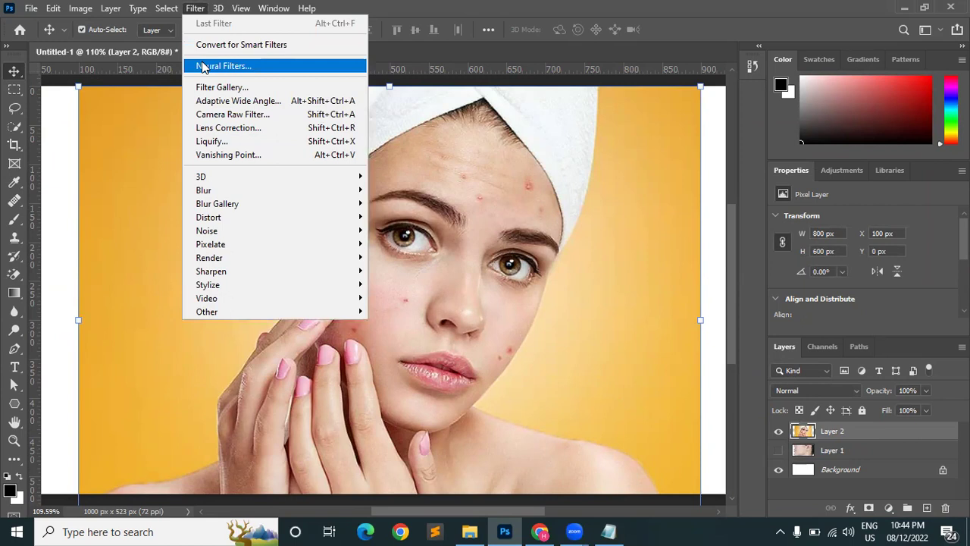
left_click(203, 67)
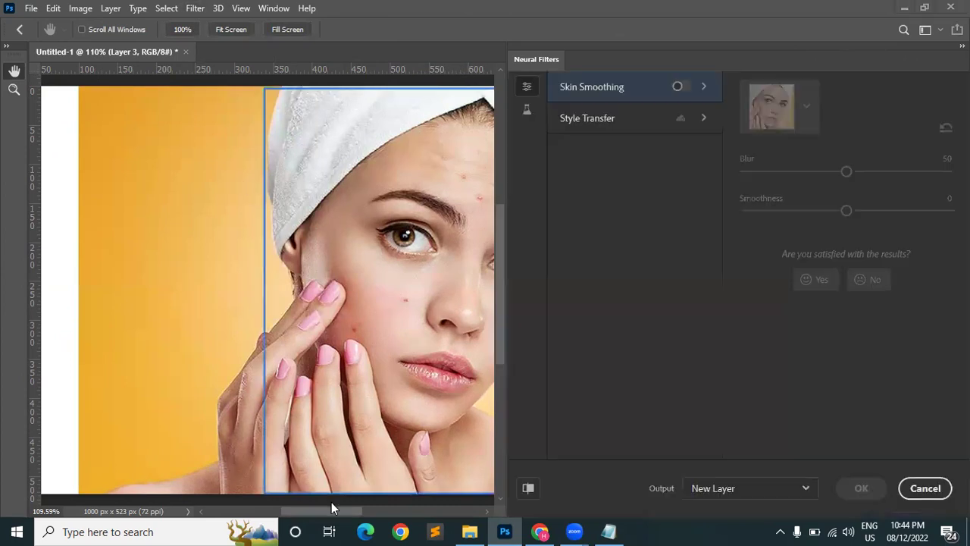
left_click_drag(342, 514, 378, 517)
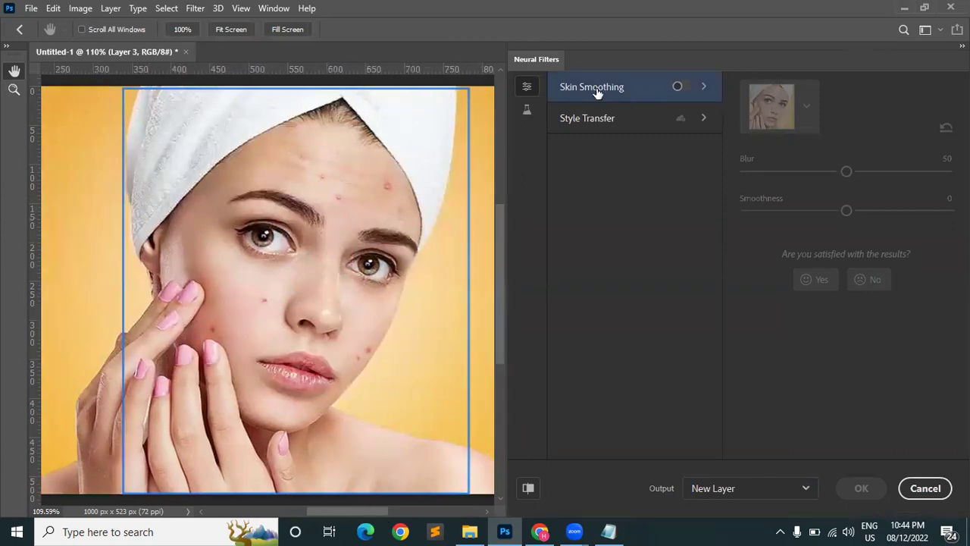
left_click(678, 86)
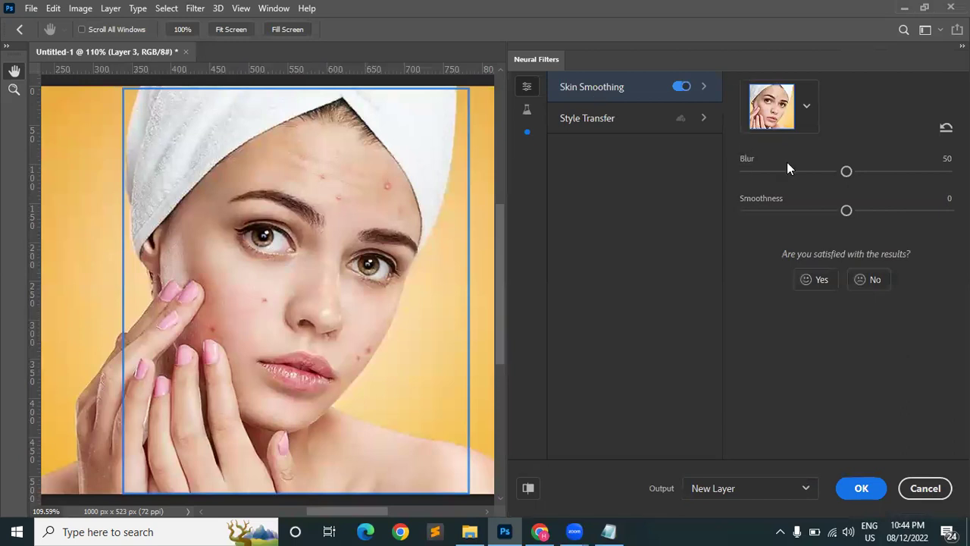
- Compare the original face with the Skin Smoothing preview several times
left_click(528, 488)
left_click(528, 489)
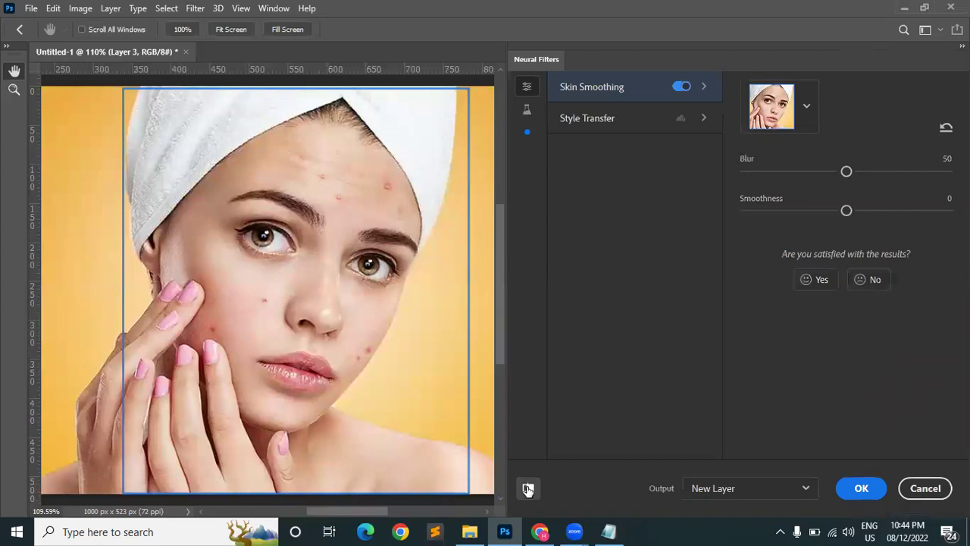
left_click(528, 489)
left_click(529, 488)
left_click(530, 489)
left_click(530, 488)
left_click(529, 489)
left_click(529, 488)
- Set Skin Smoothing to Blur 90 and Smoothness 30 and accept the filter
left_click(867, 170)
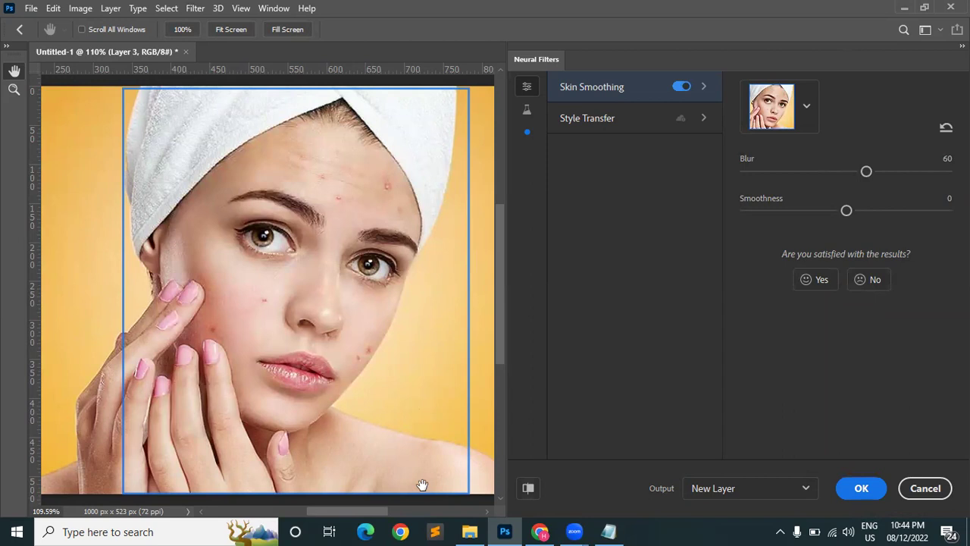
left_click(899, 172)
left_click(926, 172)
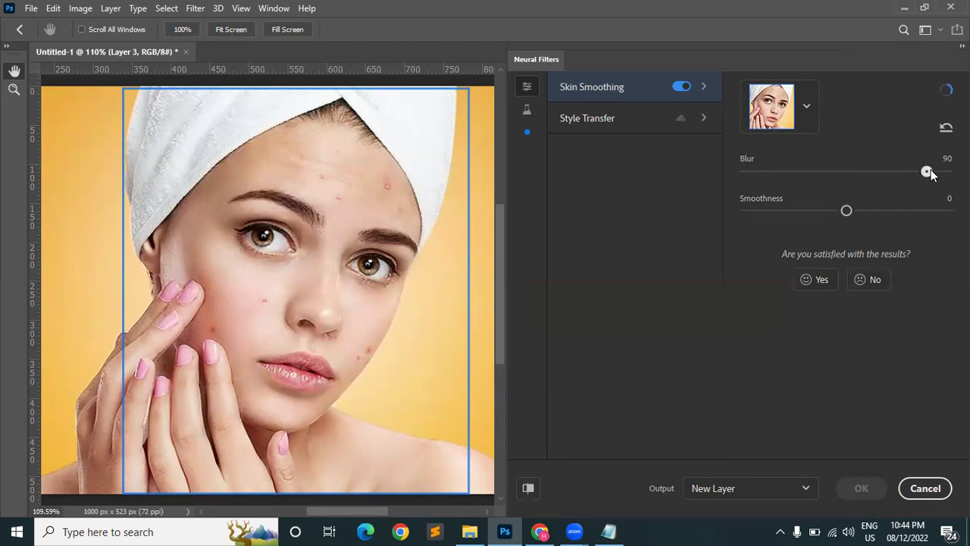
left_click(906, 211)
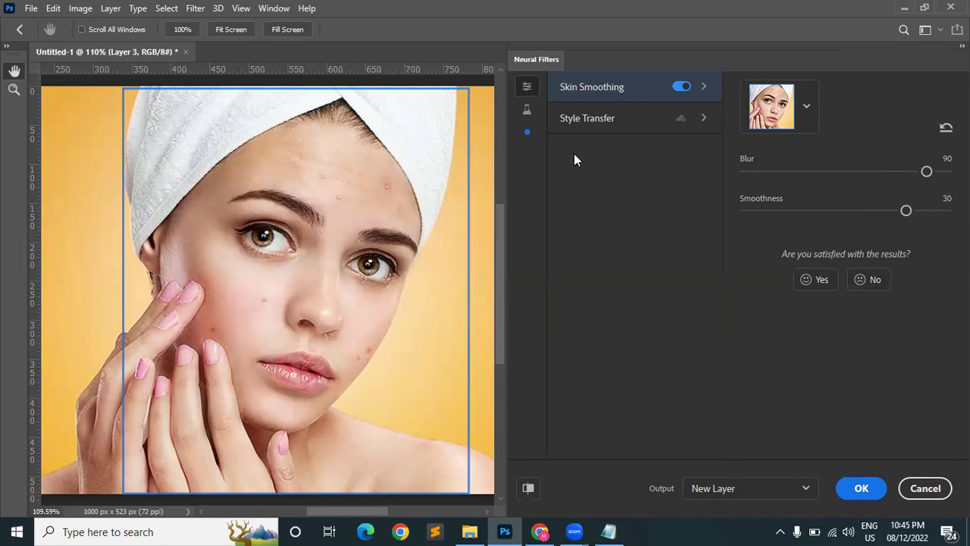
left_click(853, 488)
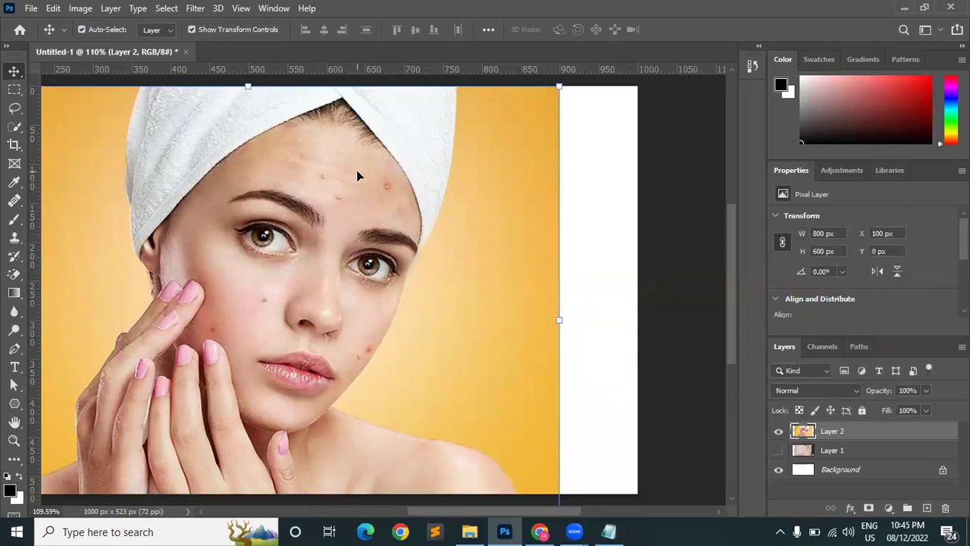
- Remove the red spots across the woman's forehead with a 35 px Content-Aware Spot Healing Brush
left_click(14, 200)
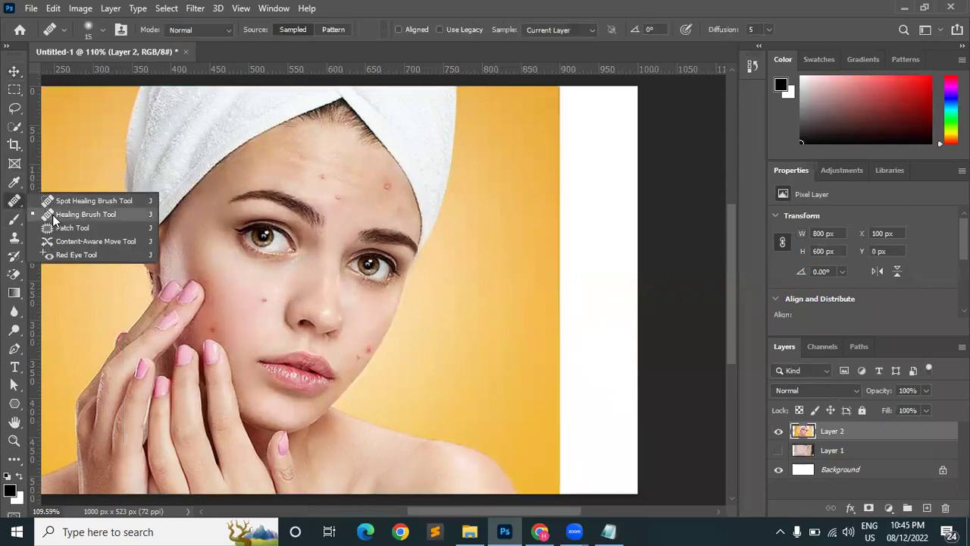
left_click(53, 202)
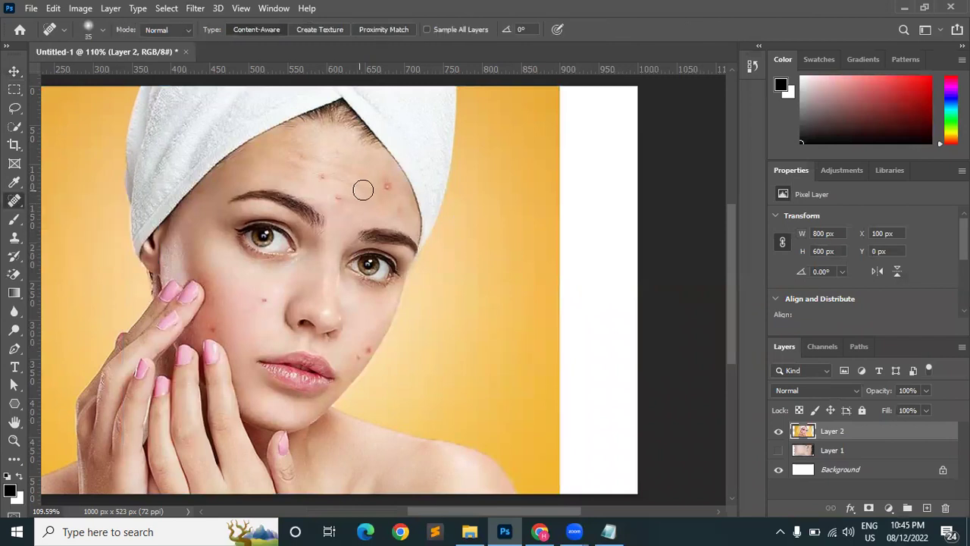
mouse_move(385, 182)
left_mouse_down()
mouse_move(388, 193)
mouse_move(342, 208)
left_mouse_up()
left_click_drag(321, 176, 325, 184)
left_click_drag(300, 153, 303, 158)
left_click(398, 212)
- Heal the remaining red spots beside the fingers, next to the nose and on the cheek beside the mouth
left_click(216, 330)
left_click(263, 303)
left_click(367, 352)
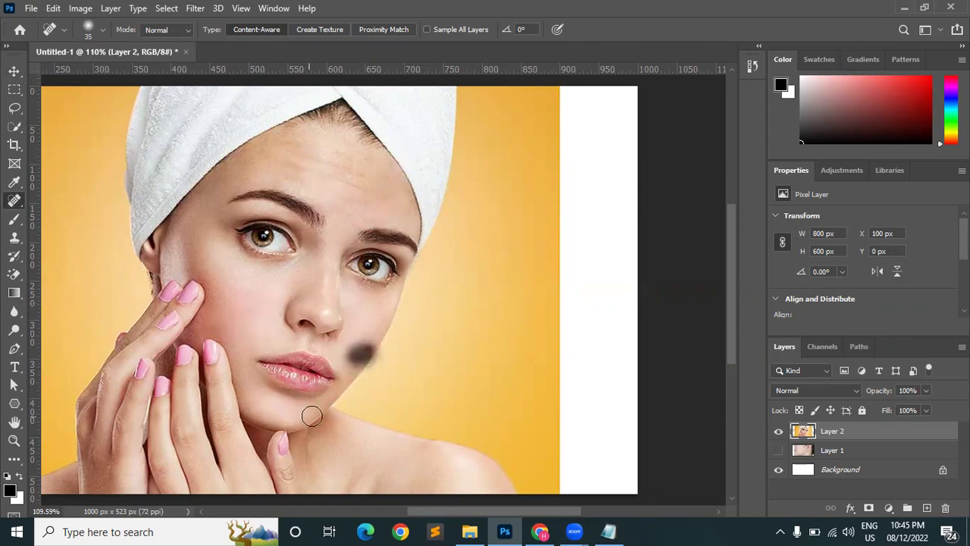
- Delete both photo layers, Layer 2 and Layer 1, leaving only the white background
left_click(15, 70)
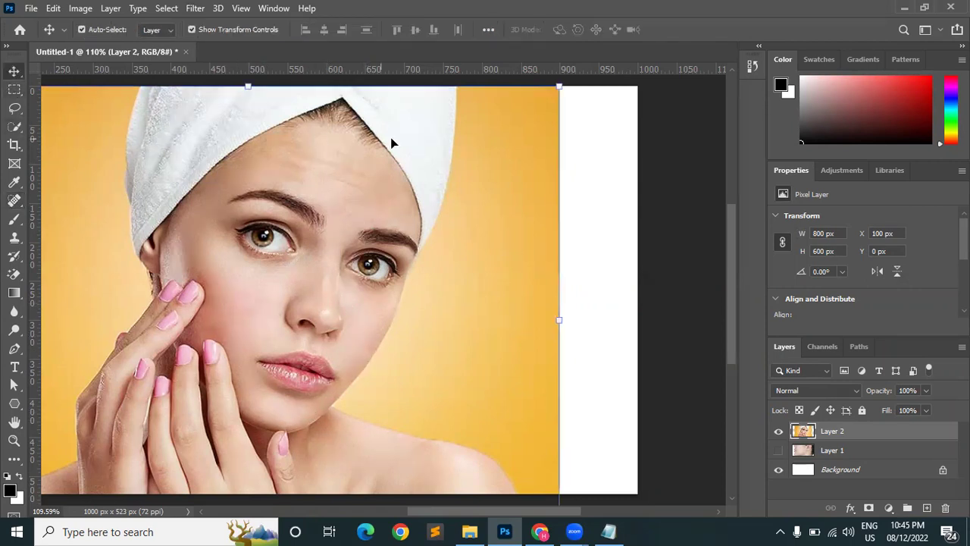
scroll(388, 238, "down", 3)
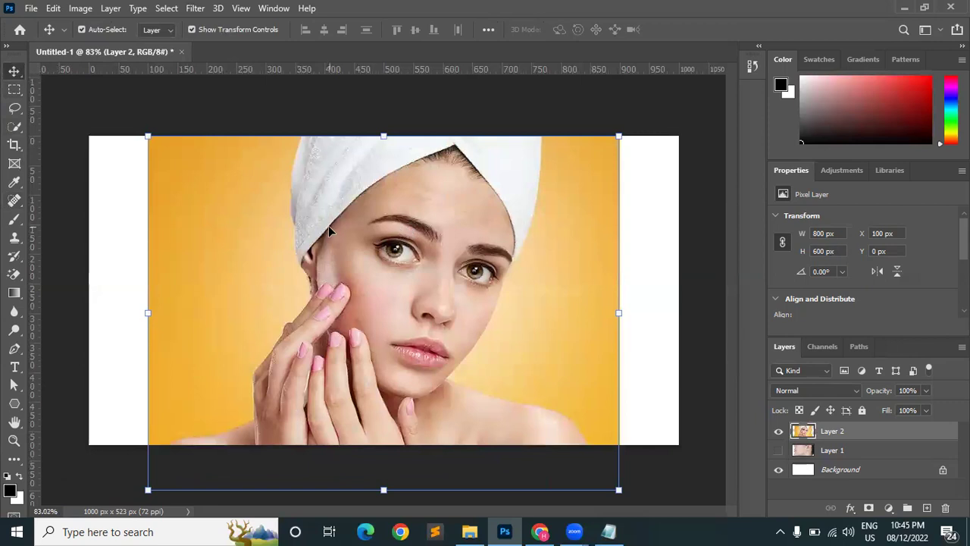
key("Delete")
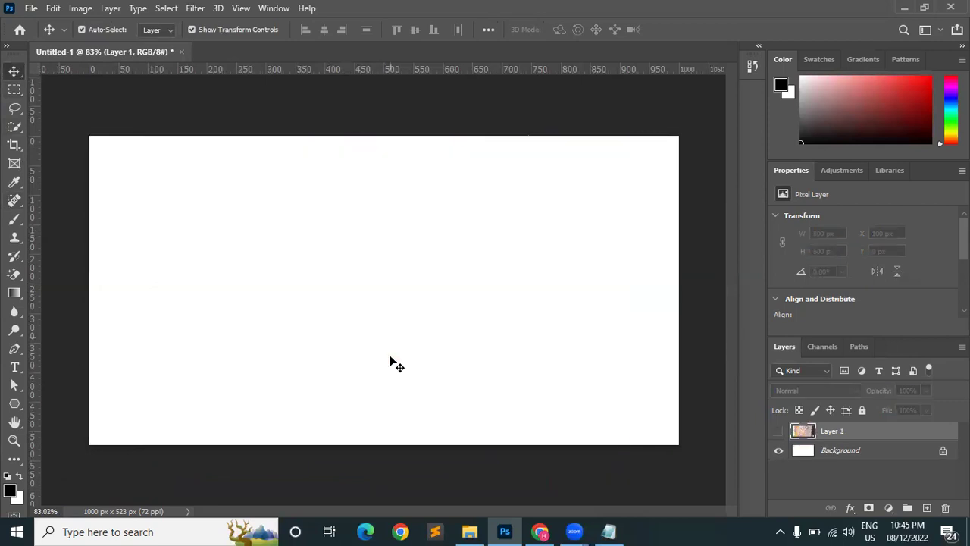
key("Delete")
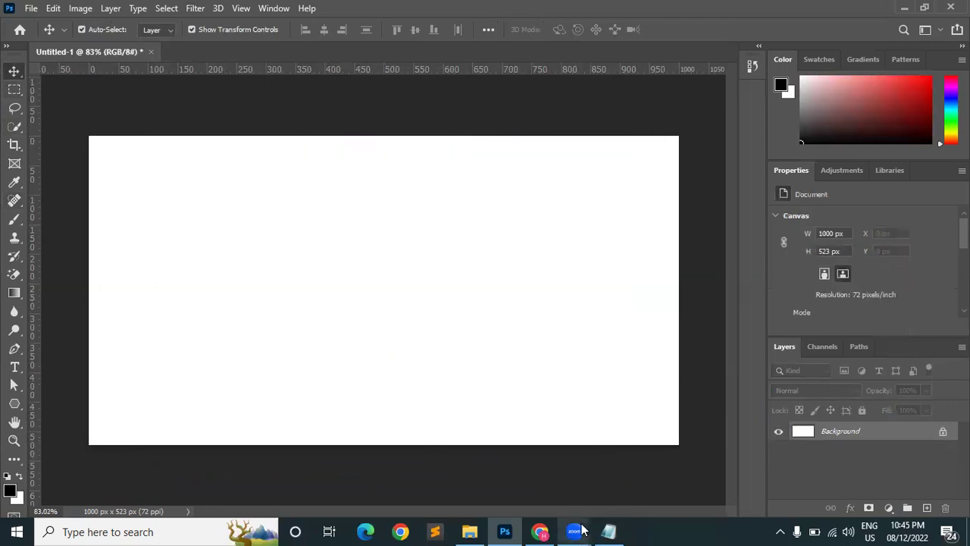
- Switch to Chrome and open the Fiverr photo labelled BEFORE from the "spot face" image results
left_click(541, 531)
scroll(598, 378, "down", 10)
scroll(286, 397, "down", 6)
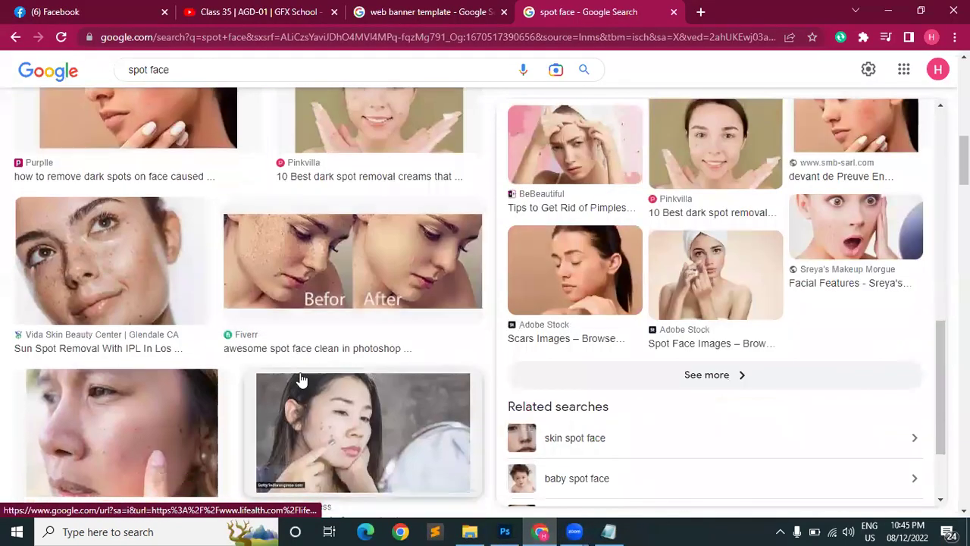
scroll(189, 407, "down", 4)
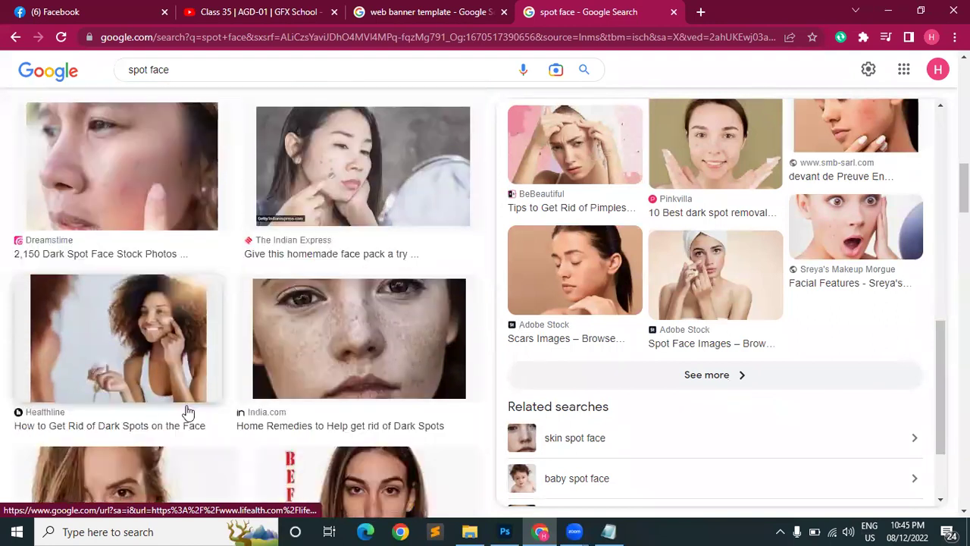
left_click(372, 284)
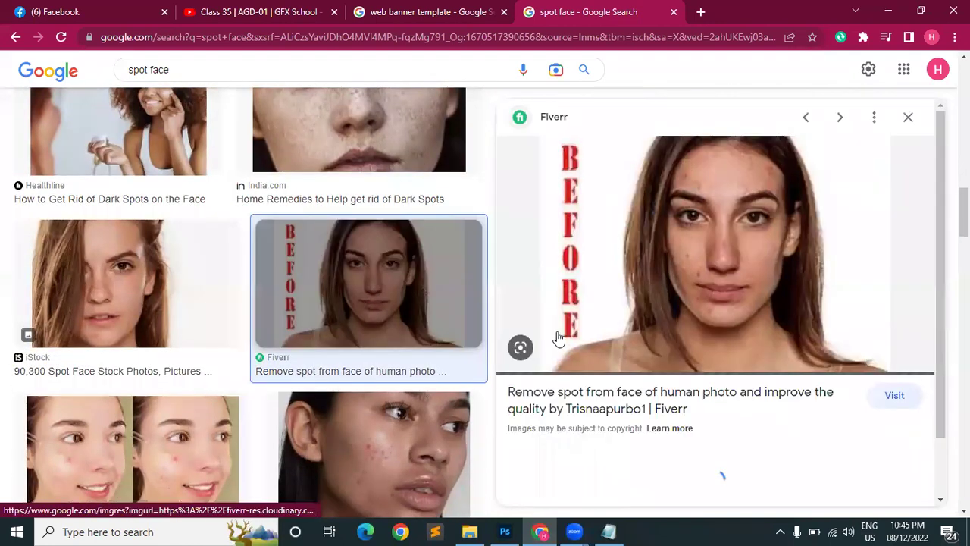
- Browse the related images to the Dreamstime portrait of a freckled red-haired woman and copy it
scroll(868, 326, "down", 3)
scroll(868, 326, "down", 2)
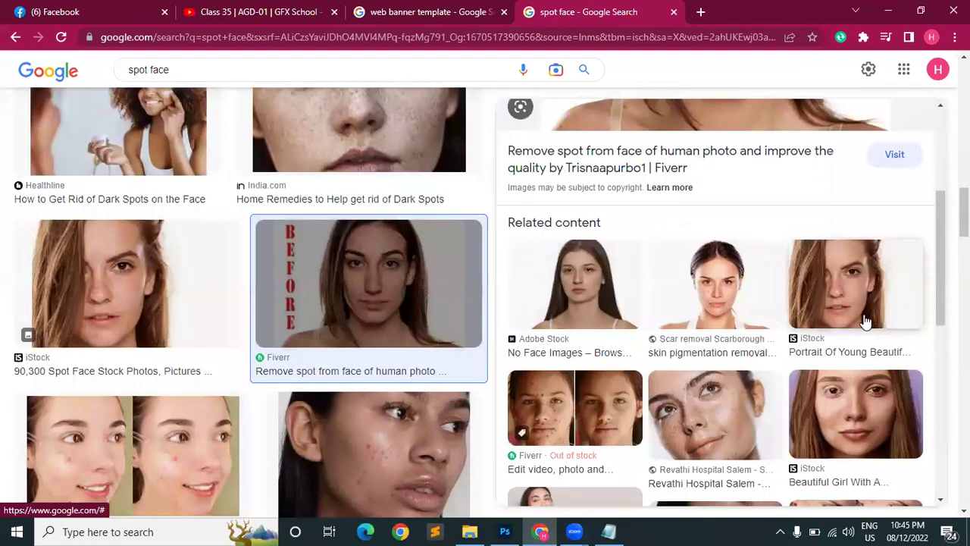
left_click(868, 168)
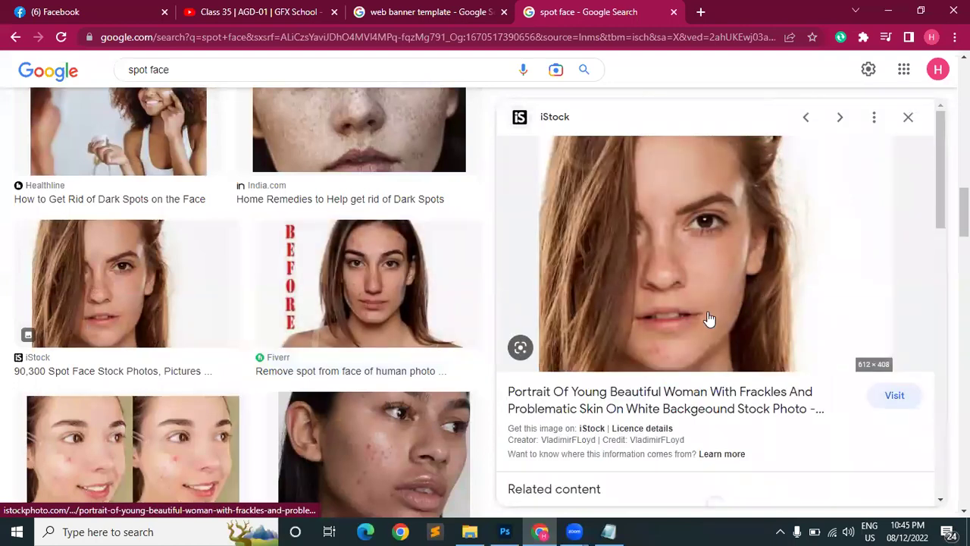
scroll(758, 390, "down", 5)
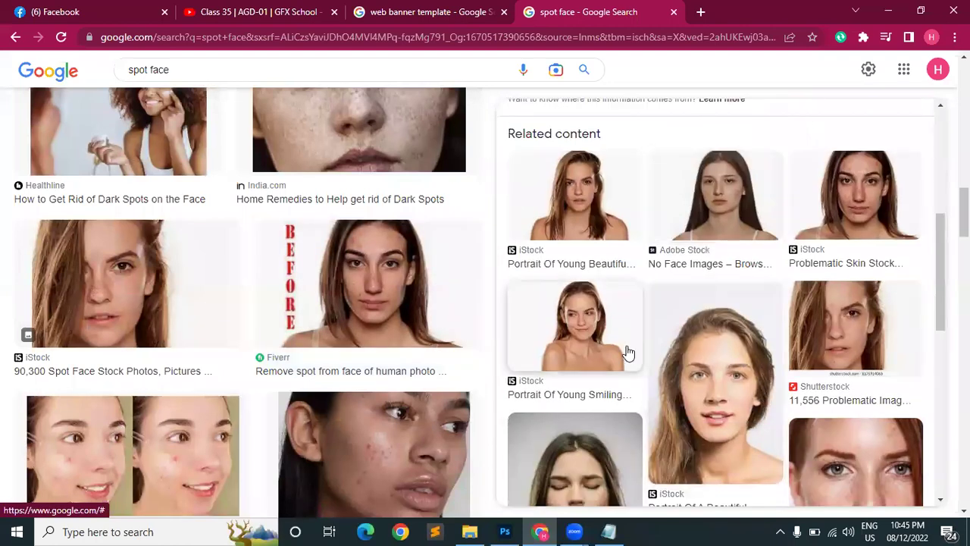
scroll(697, 303, "down", 4)
left_click(847, 241)
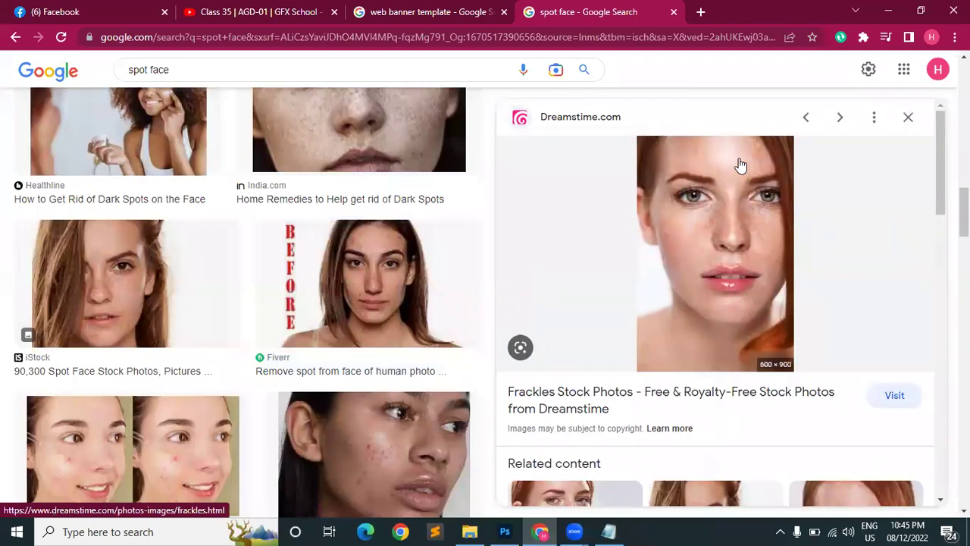
right_click(700, 174)
left_click(748, 340)
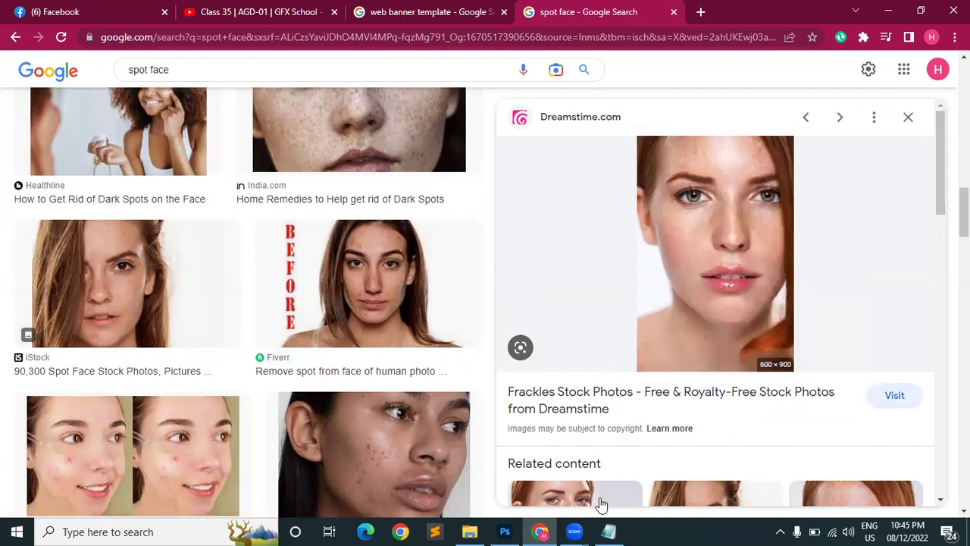
- Paste the copied portrait into the Photoshop document and scale it down to about 70%
left_click(504, 531)
key("ctrl+v")
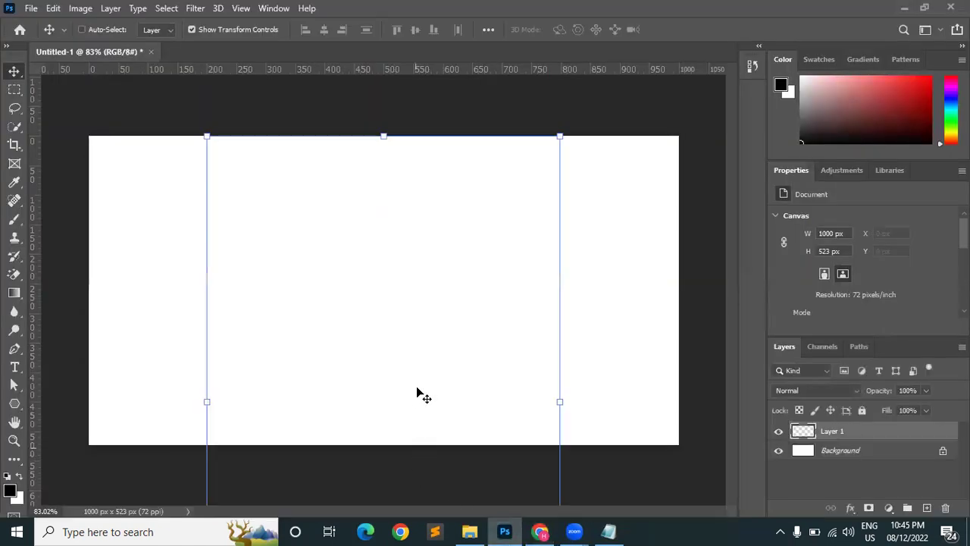
scroll(526, 281, "down", 5)
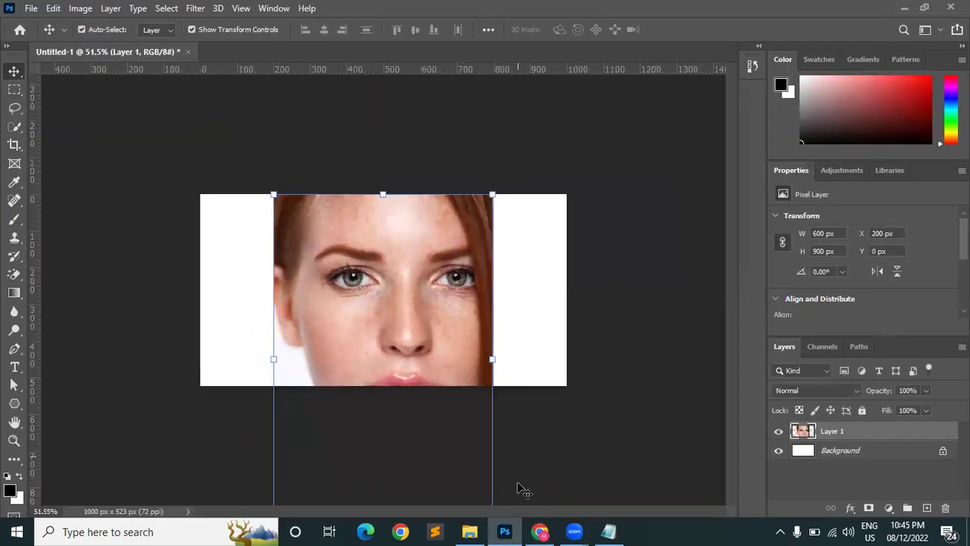
left_click_drag(465, 452, 418, 392)
scroll(346, 290, "up", 10)
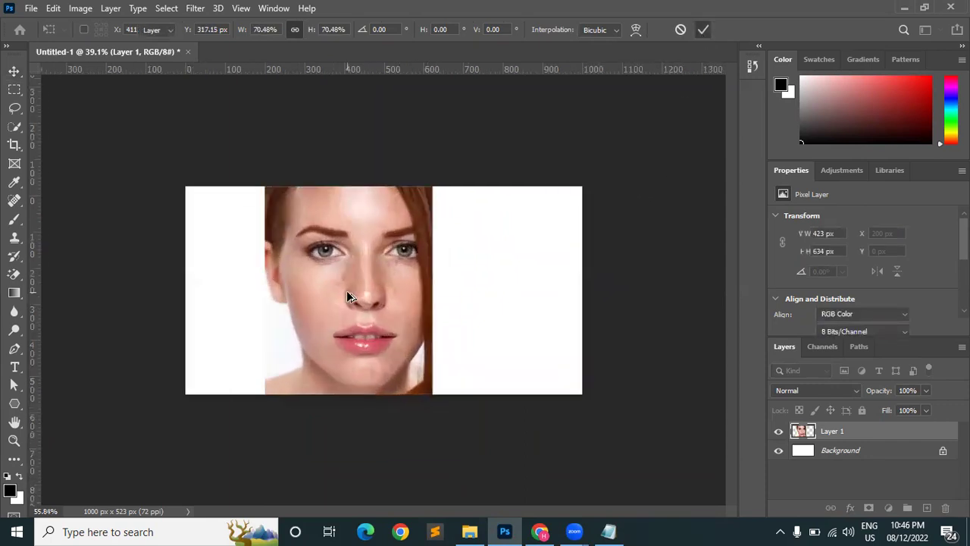
key("Return")
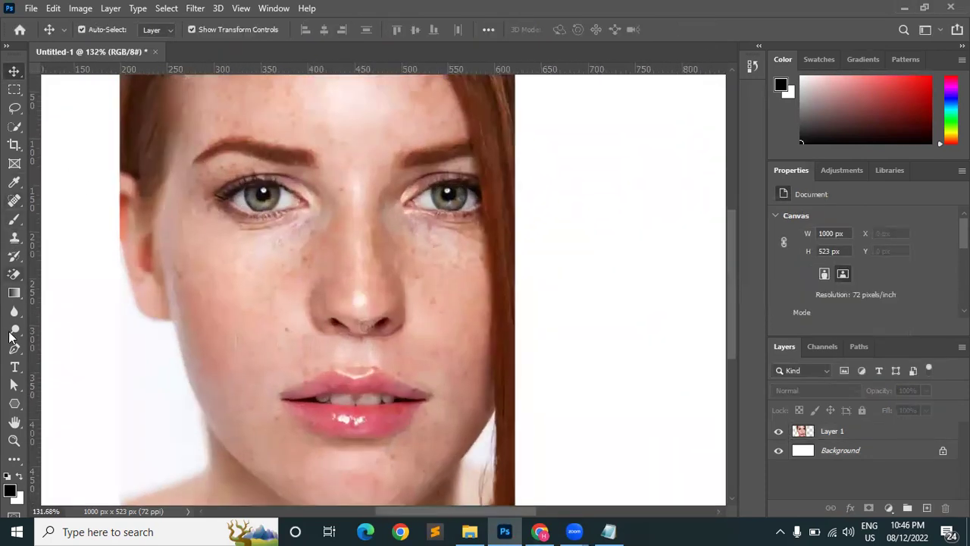
- Open Neural Filters for Layer 1 and turn on Skin Smoothing
left_click_drag(344, 200, 373, 206)
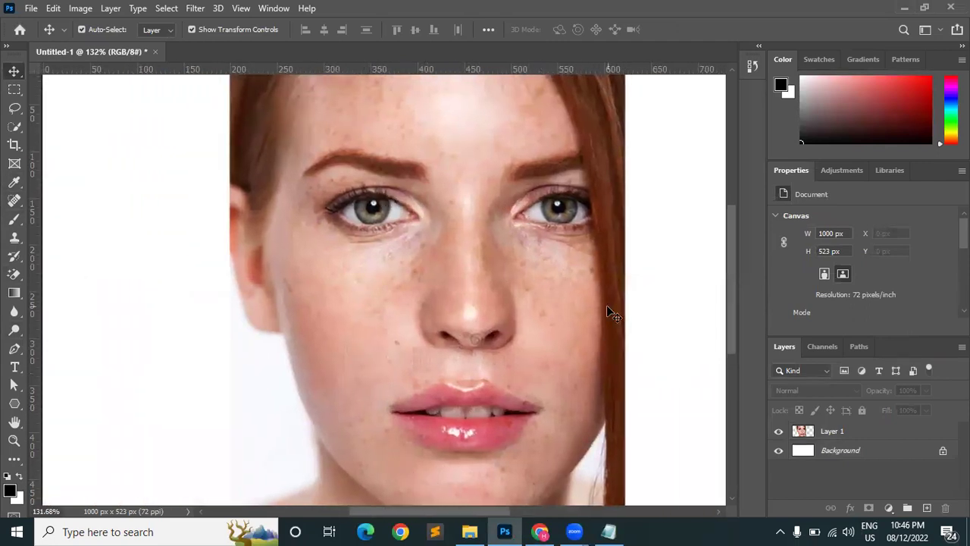
scroll(480, 311, "down", 2)
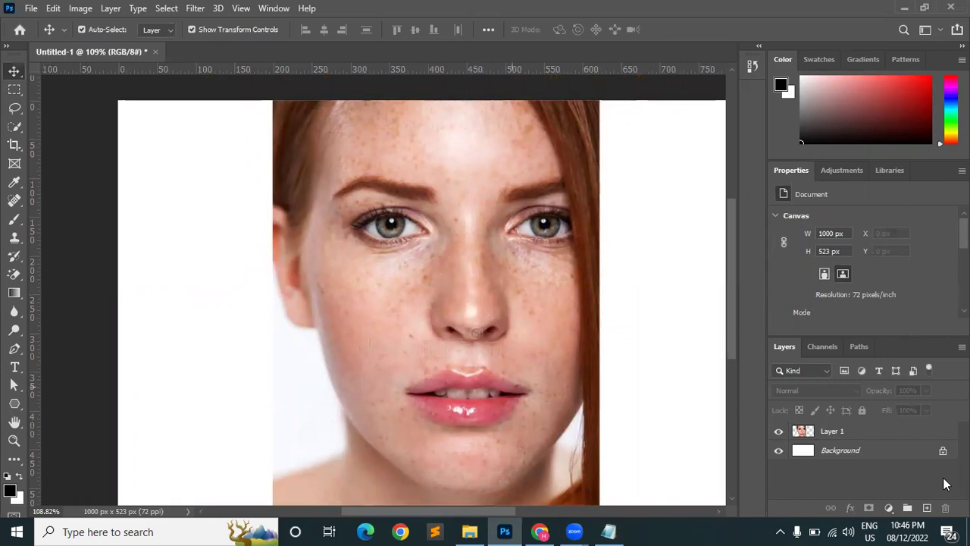
left_click(911, 430)
left_click(195, 10)
left_click(218, 65)
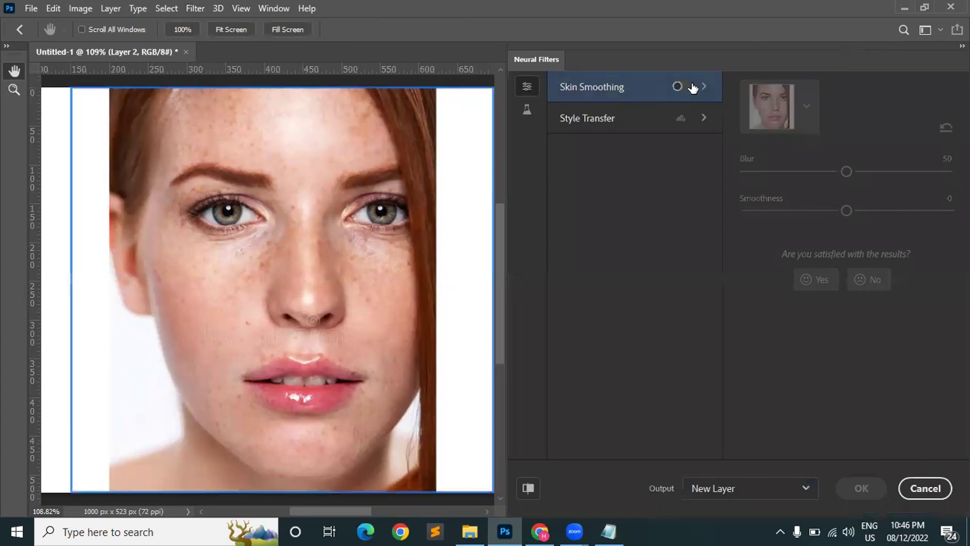
left_click(689, 86)
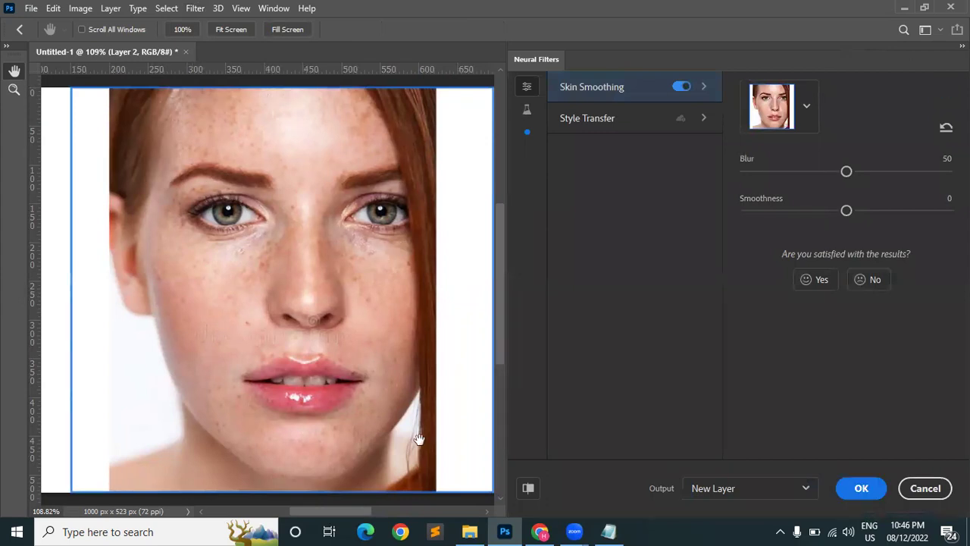
- Compare the original portrait with the default Skin Smoothing preview
left_click(528, 491)
left_click(528, 491)
left_click(528, 491)
left_click(527, 491)
left_click(527, 490)
left_click(527, 489)
- Set the Skin Smoothing Blur to 91 and compare the preview with the original portrait
left_click(888, 171)
left_click(930, 172)
left_click(528, 493)
left_click(528, 494)
left_click(528, 496)
left_click(528, 495)
left_click(528, 495)
left_click(528, 496)
left_click(528, 496)
left_click(528, 496)
left_click(528, 496)
- Try Smoothness values of 39 and -50 on the face, finishing with Smoothness at 50
left_click_drag(769, 209, 827, 216)
left_click_drag(912, 207, 927, 209)
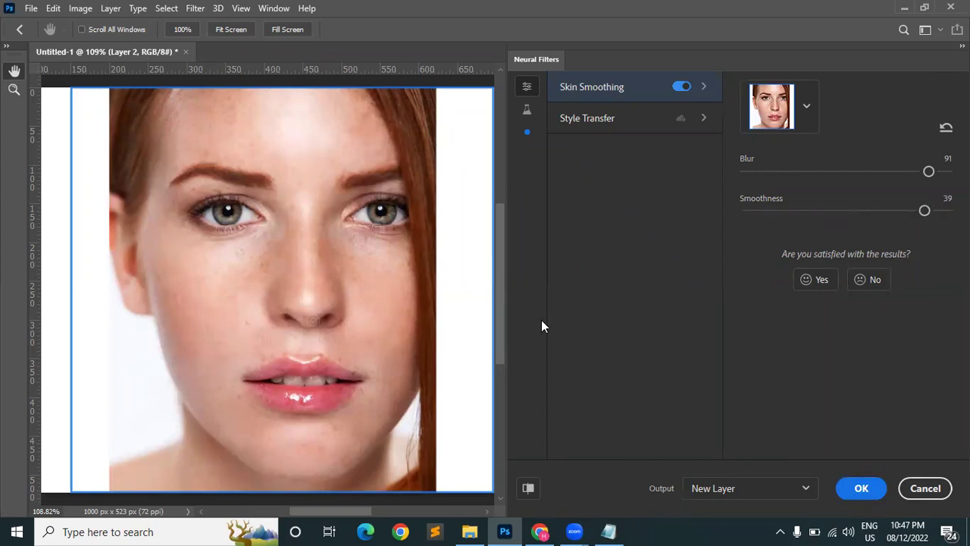
left_click(754, 210)
scroll(227, 274, "up", 2)
scroll(244, 275, "up", 3)
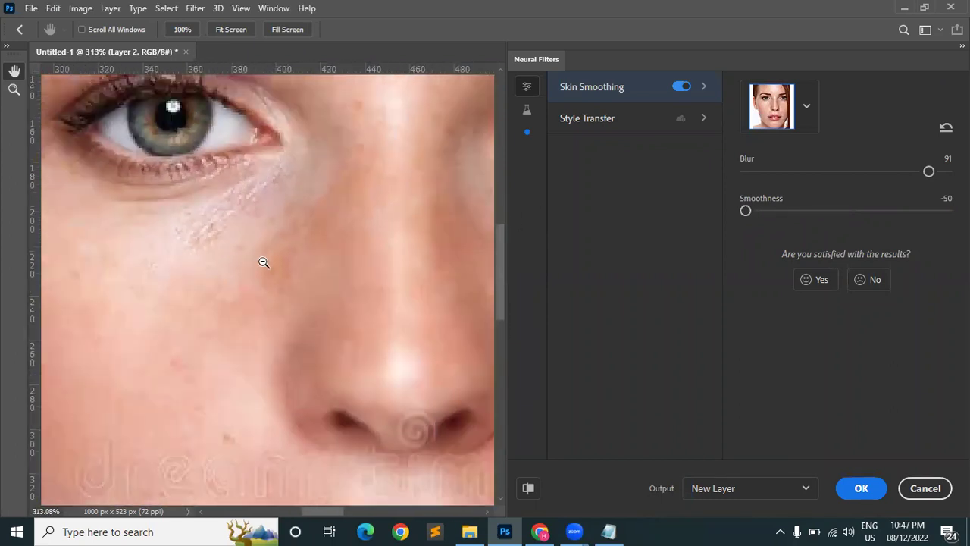
left_click_drag(745, 211, 942, 210)
left_click(746, 211)
left_click_drag(746, 211, 946, 210)
- Set the filter output to Smart Filter and apply the skin smoothing
scroll(387, 311, "down", 15)
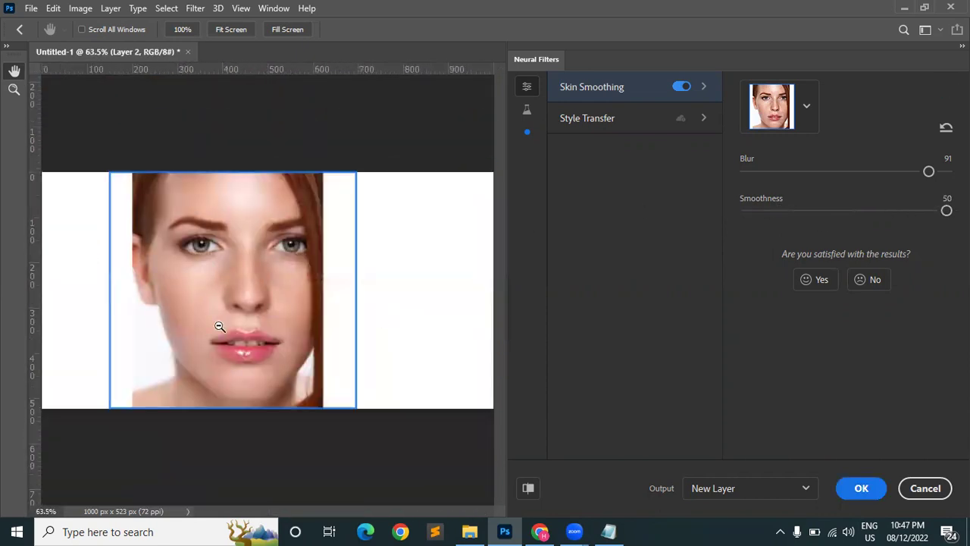
scroll(223, 295, "up", 2)
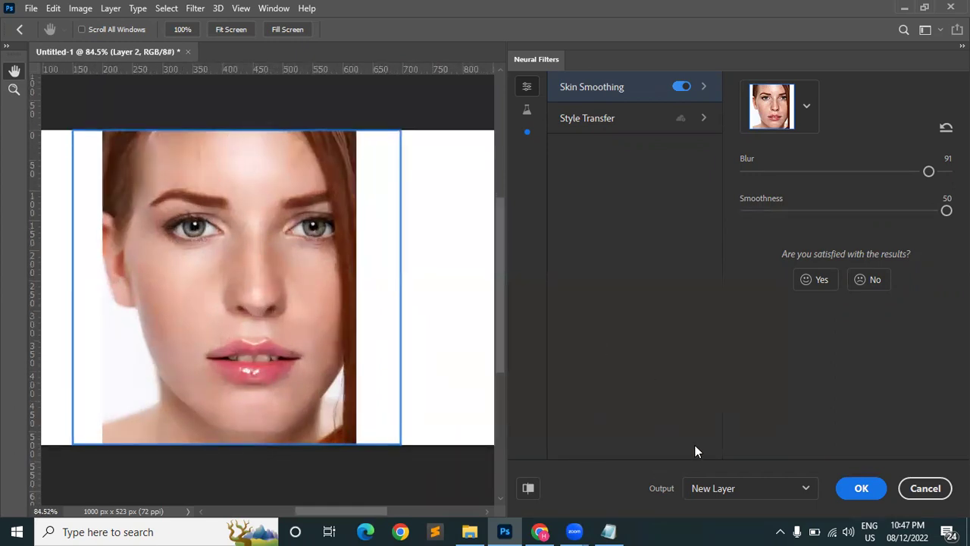
left_click(715, 491)
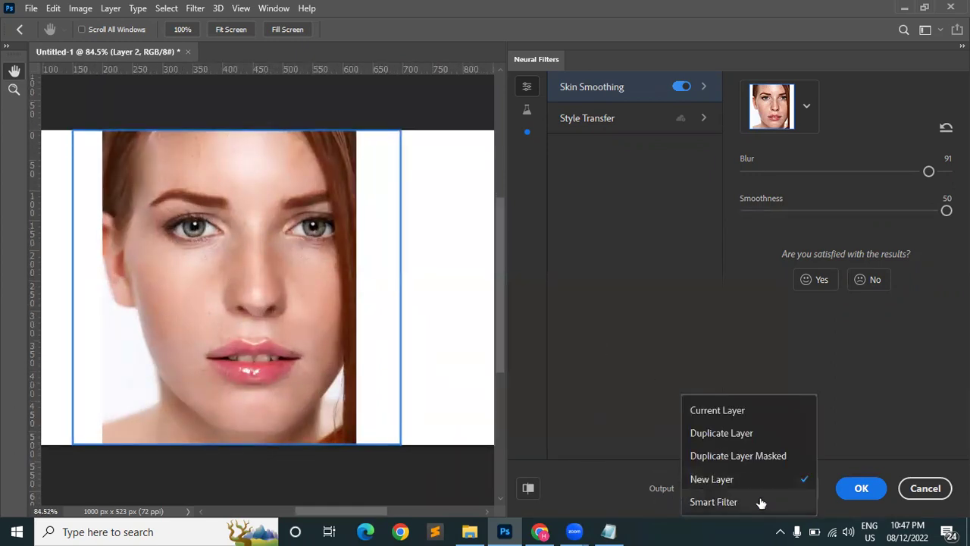
left_click(730, 506)
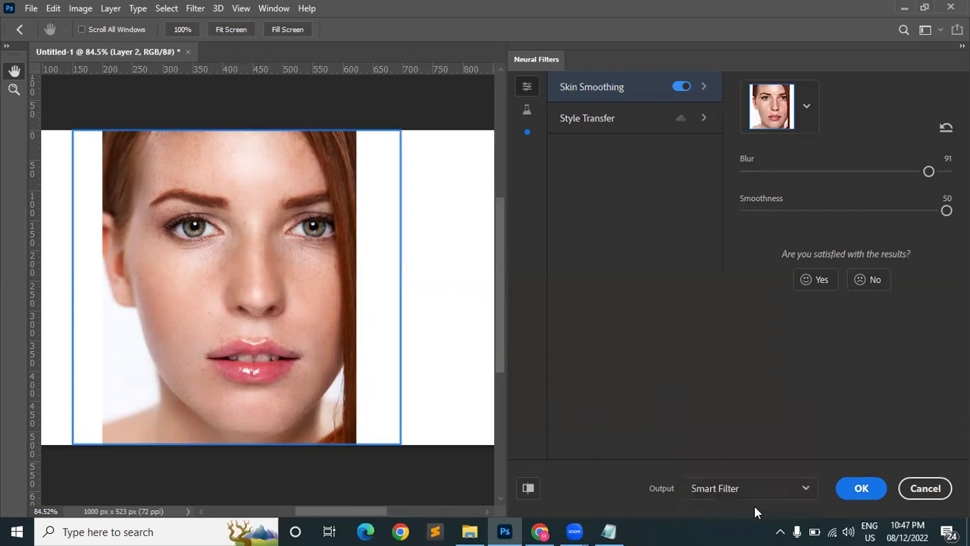
left_click(858, 490)
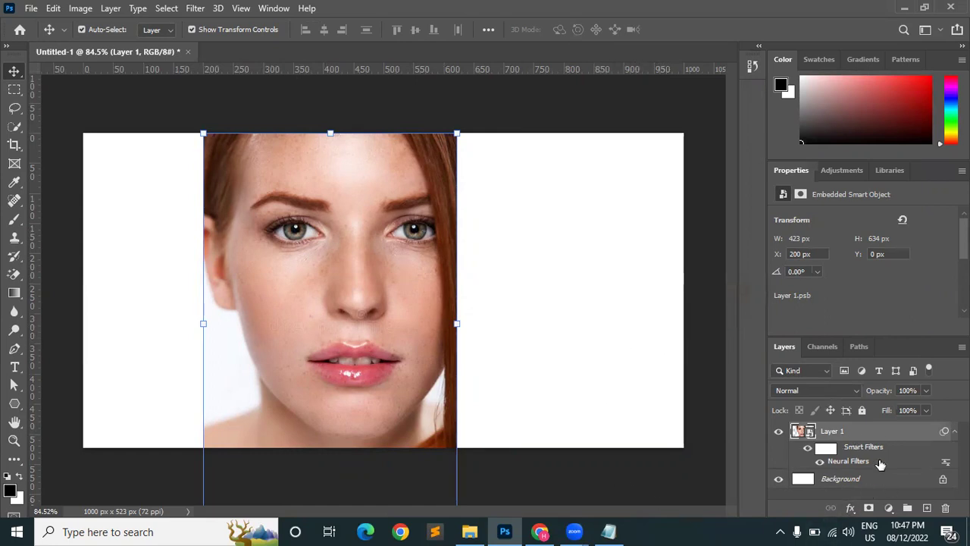
- Rasterize Layer 1 with its smart filter and inspect the smoothed skin up close
right_click(862, 437)
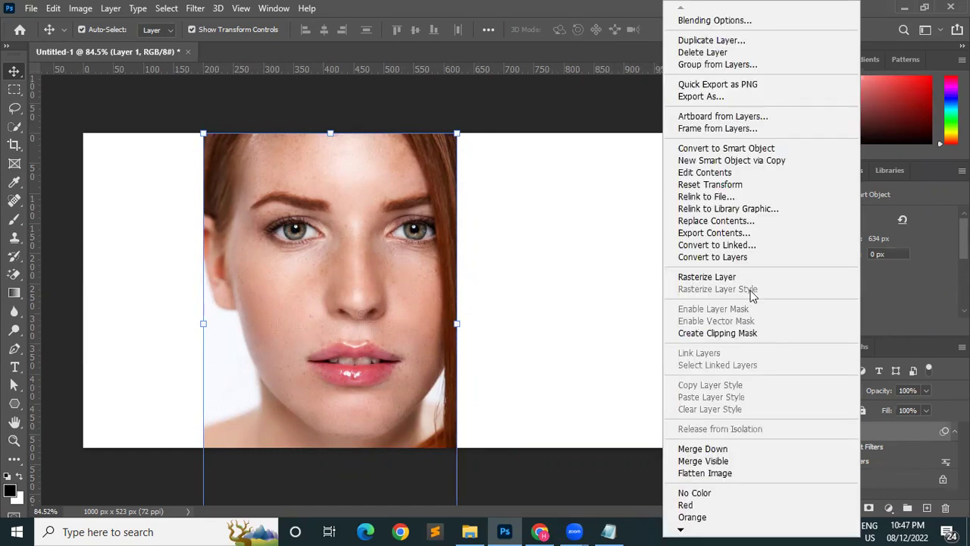
left_click(747, 276)
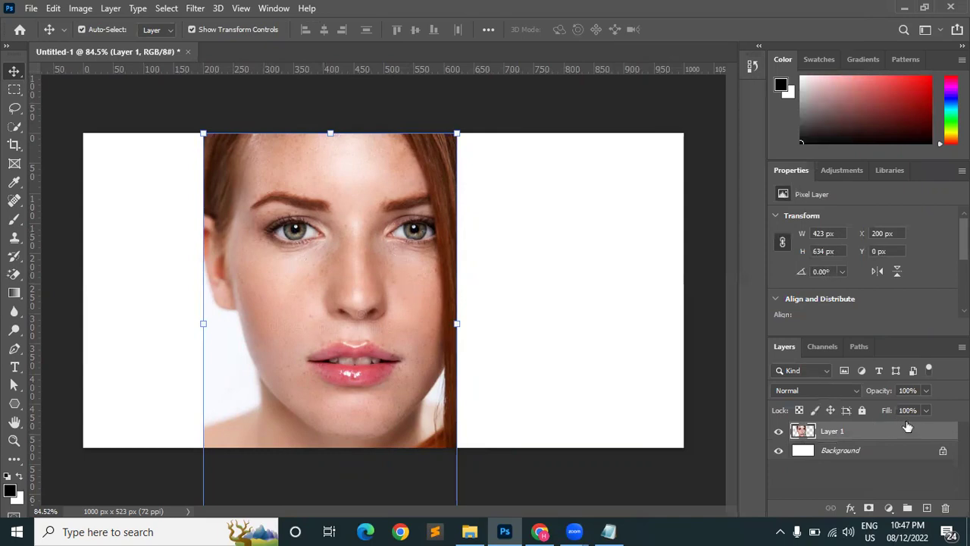
scroll(316, 260, "up", 6)
scroll(320, 266, "down", 5)
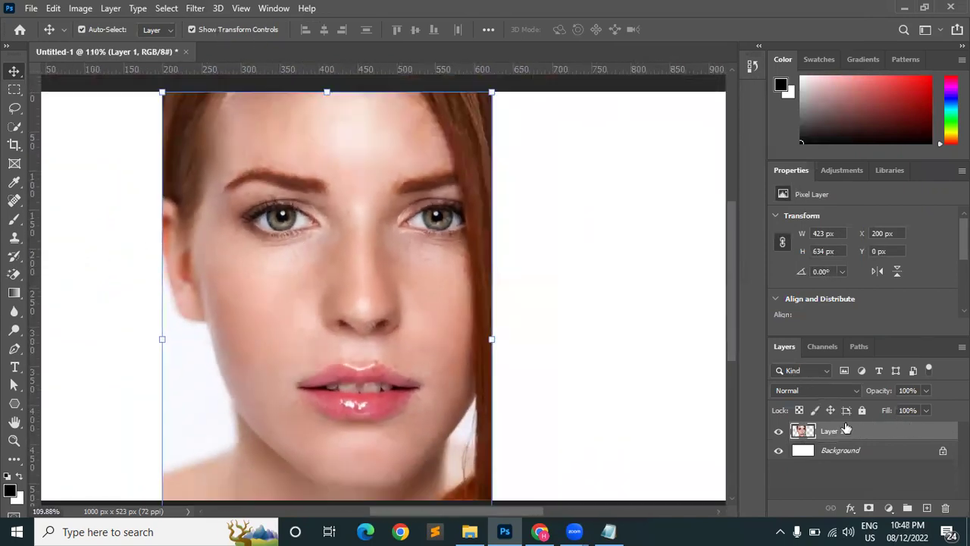
- Reopen Neural Filters on the rasterized Layer 1 and enable Skin Smoothing again
left_click(195, 9)
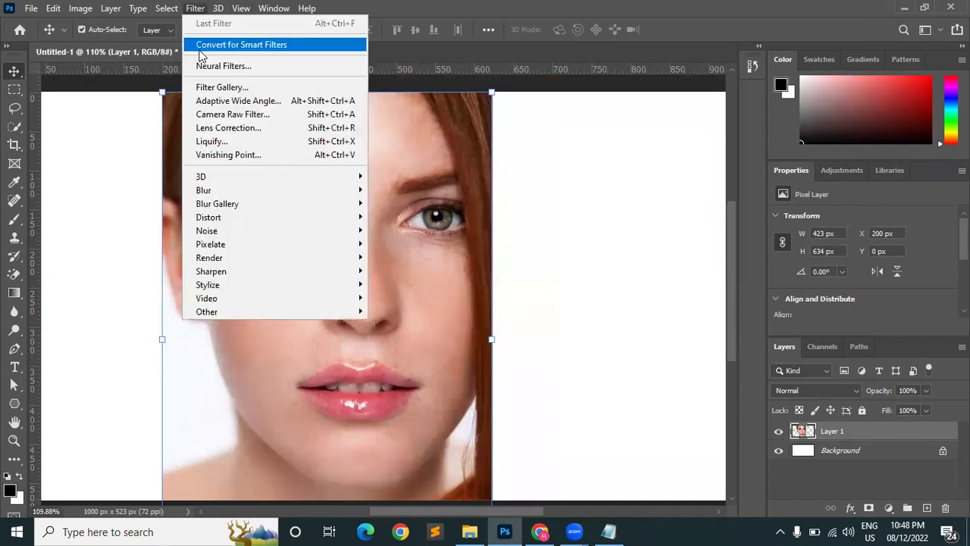
left_click(205, 63)
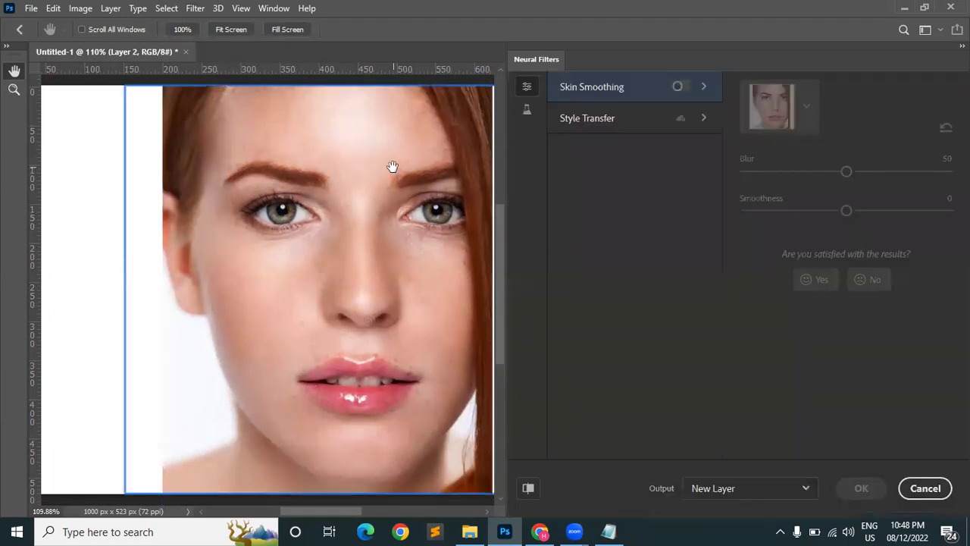
left_click(676, 87)
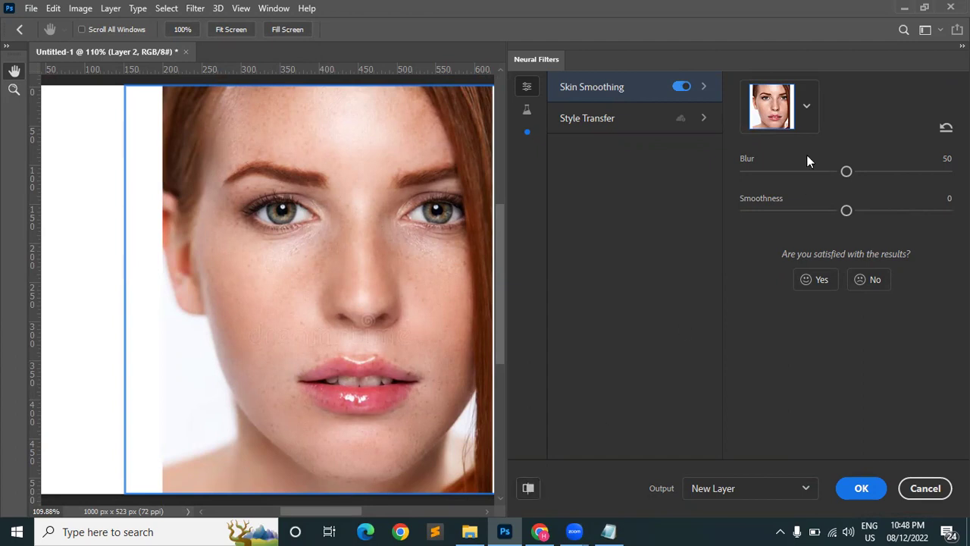
- Set Blur to 82 and Smoothness to 21, and apply the second smoothing as a Smart Filter
left_click(880, 172)
left_click(913, 172)
left_click(741, 486)
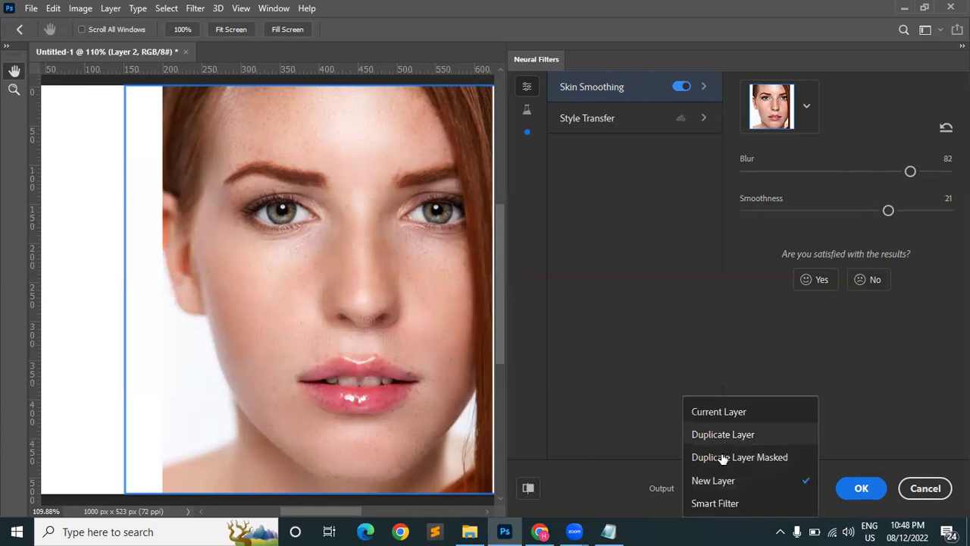
left_click(712, 503)
left_click(861, 488)
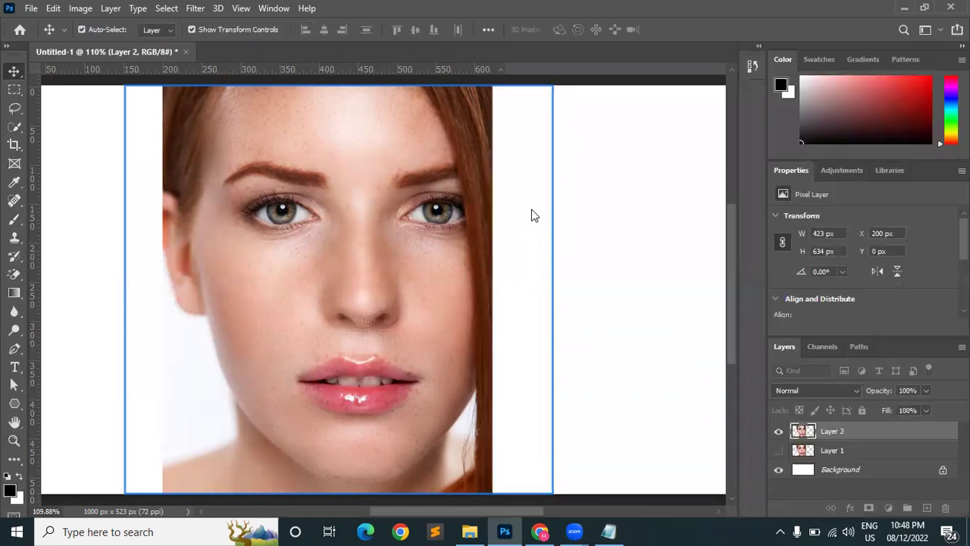
- Paste the original face photo as a new layer above Layer 1 and scale it down to about 444 × 665 px
left_click(574, 212)
key("ctrl+v")
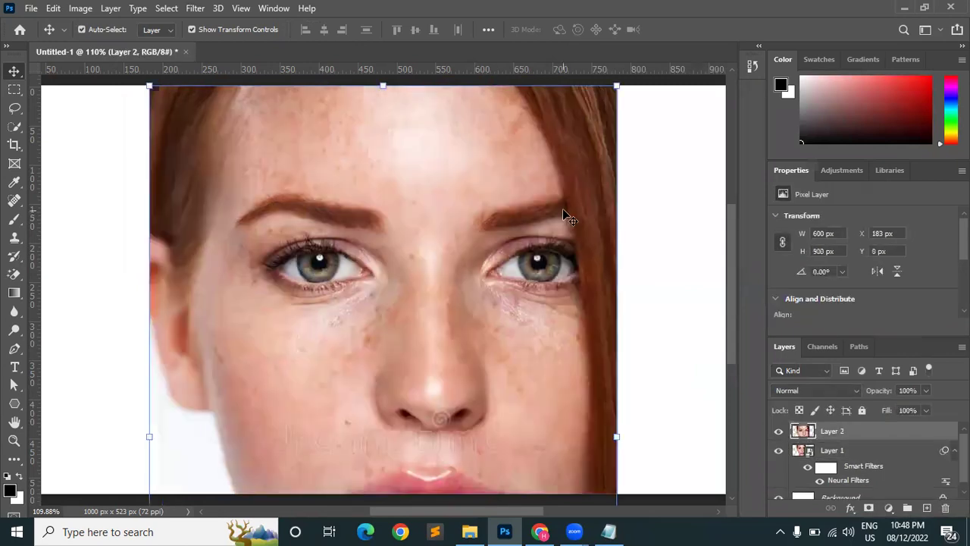
scroll(363, 216, "down", 3)
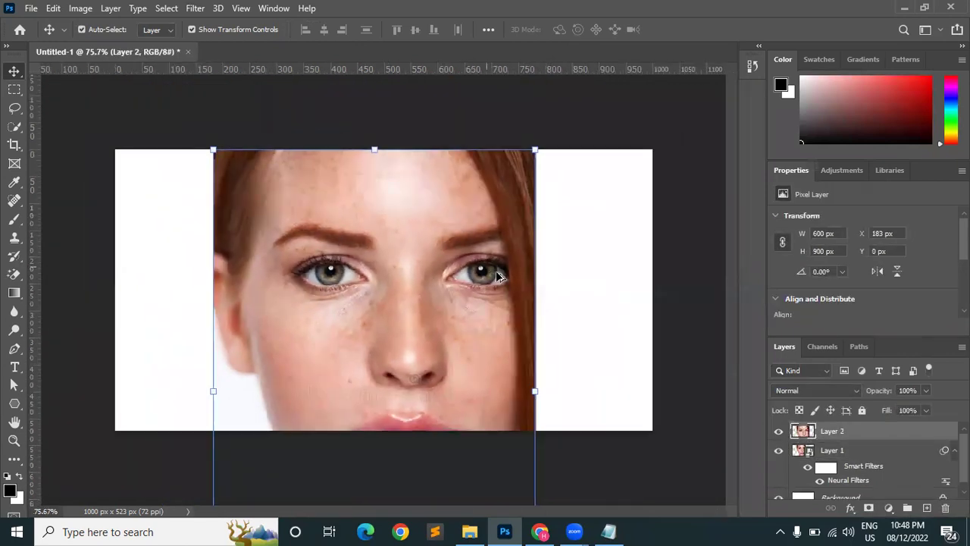
scroll(497, 274, "down", 3)
left_click(846, 453)
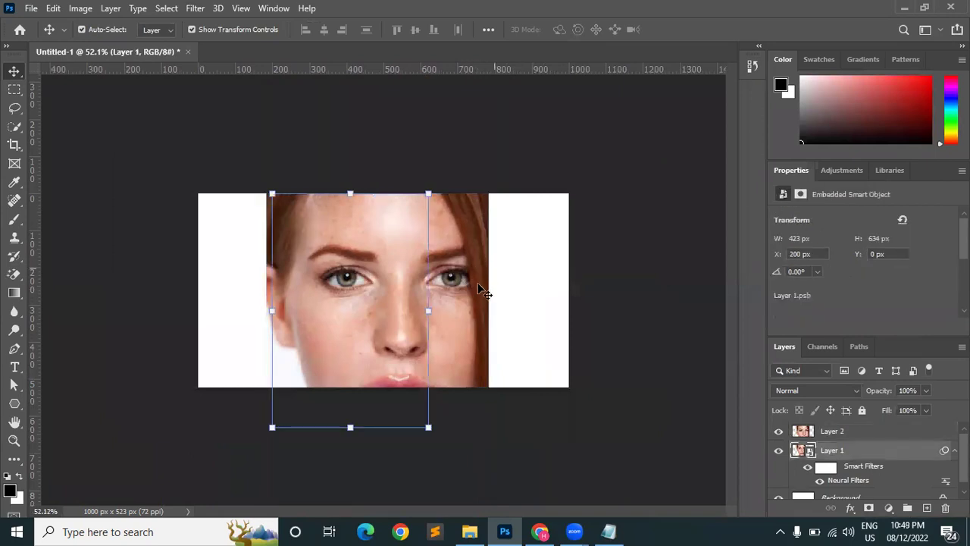
left_click(484, 356)
scroll(471, 232, "down", 3)
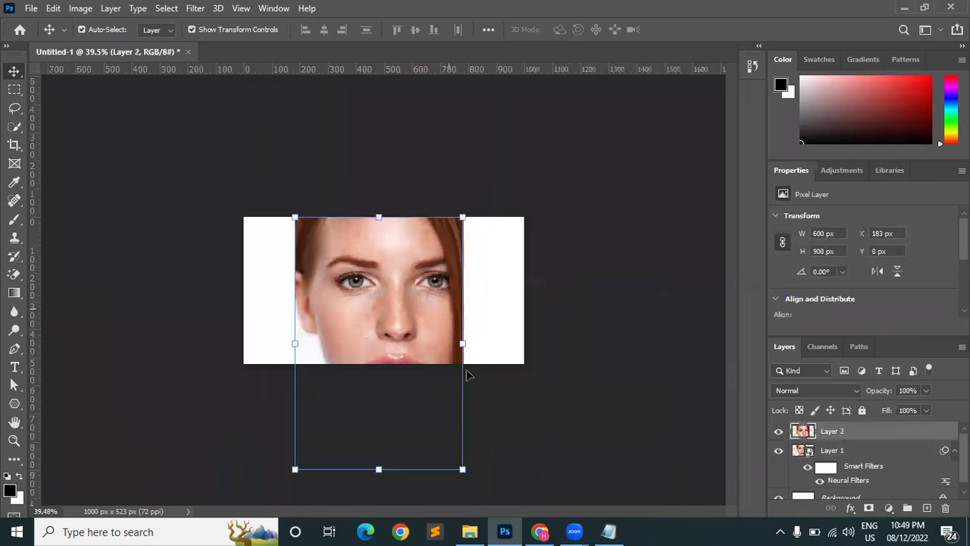
left_click_drag(466, 472, 400, 414)
left_click_drag(401, 418, 403, 421)
left_click(15, 72)
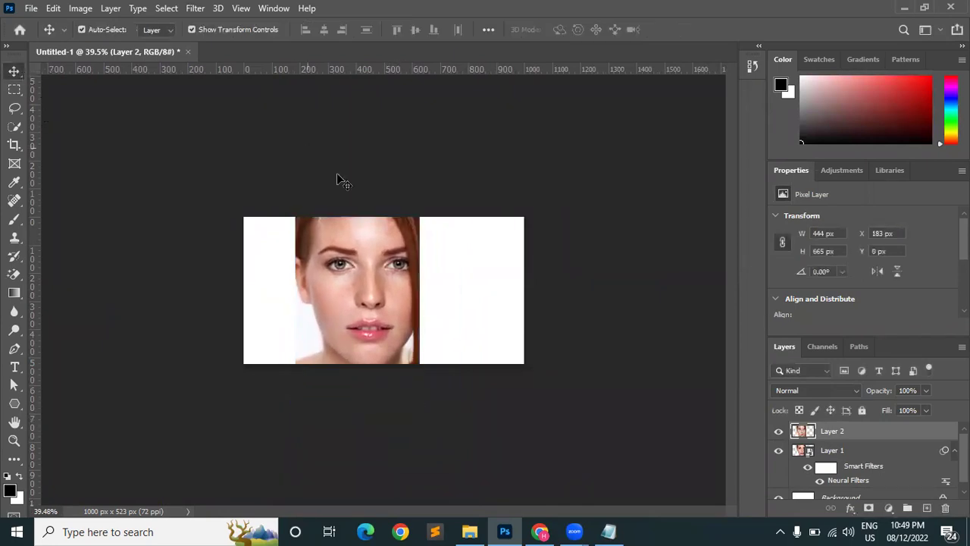
- Toggle the visibility of Layer 2 repeatedly to compare the original face with the smoothed one
scroll(371, 334, "up", 5)
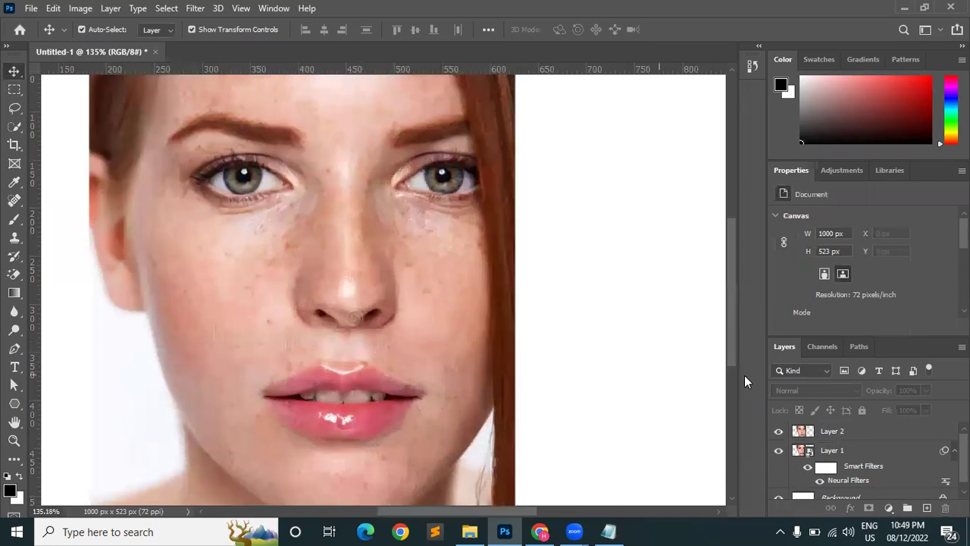
scroll(736, 416, "down", 2)
left_click(778, 430)
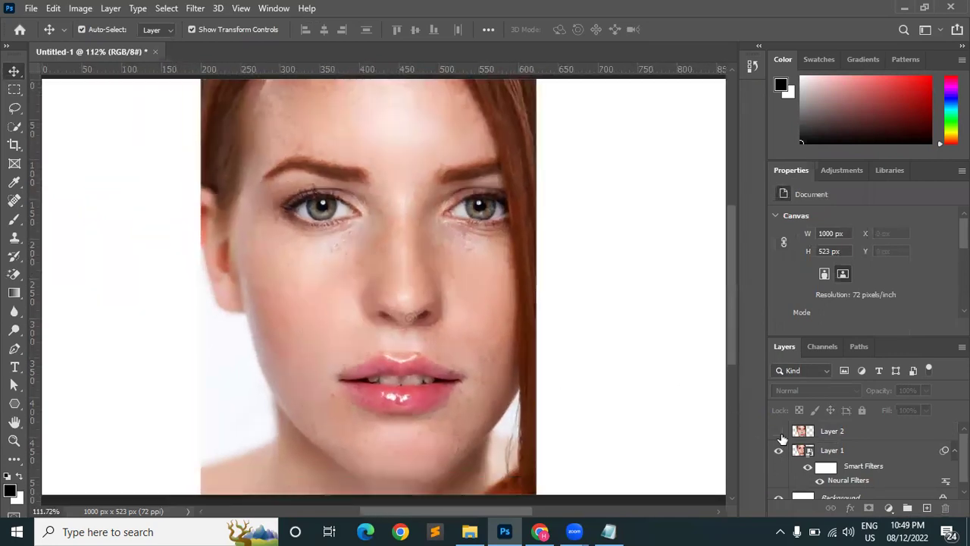
left_click(780, 433)
left_click(780, 433)
left_click(781, 433)
left_click(781, 434)
left_click(781, 433)
left_click(780, 433)
key("ctrl+0")
left_click(778, 433)
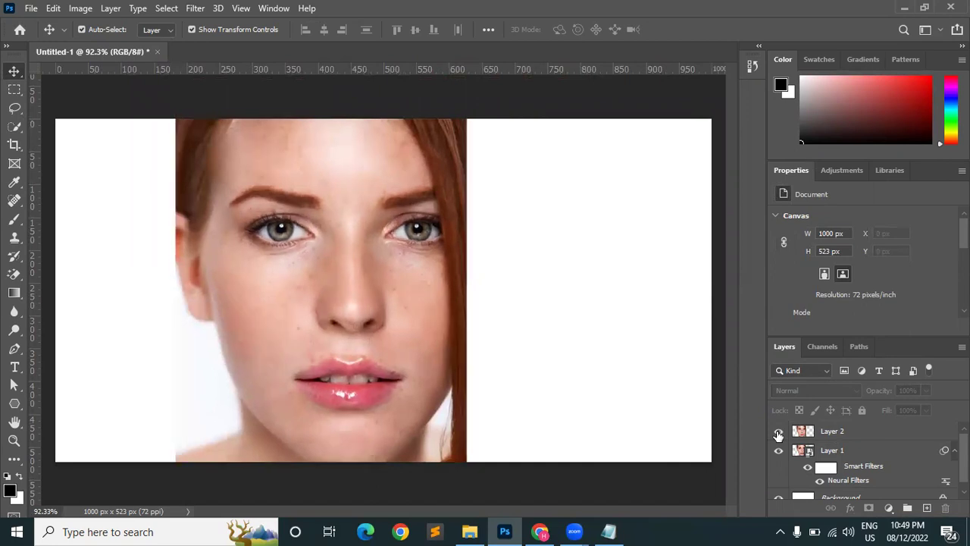
- Scale Layer 2 down to about 441 × 660 px and toggle its visibility to check the alignment with Layer 1
scroll(458, 366, "down", 3)
left_click(841, 456)
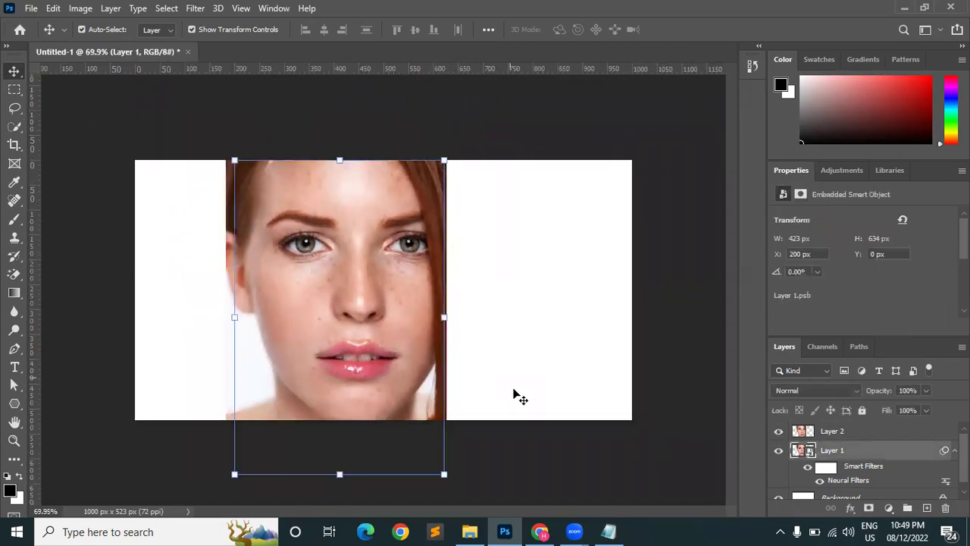
left_click(830, 437)
left_click_drag(440, 490, 444, 487)
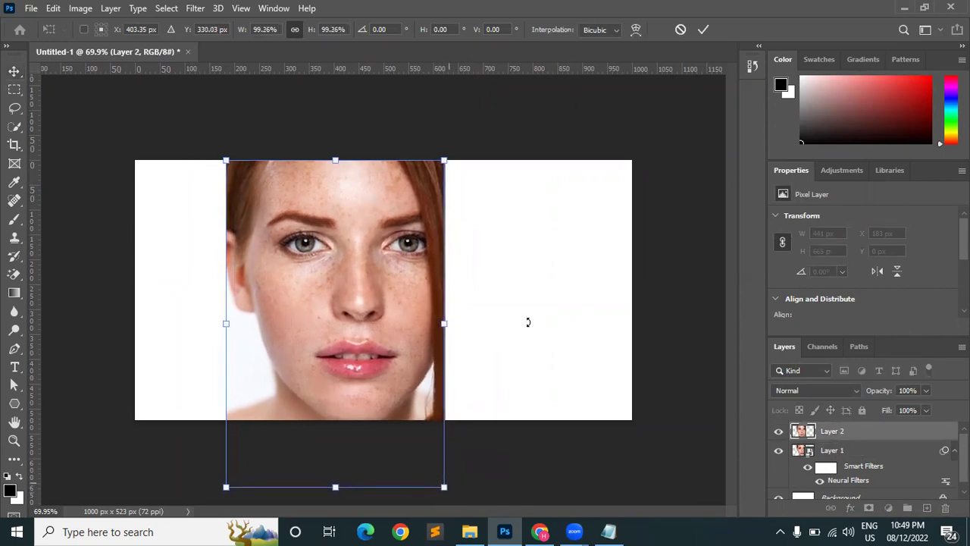
left_click(703, 29)
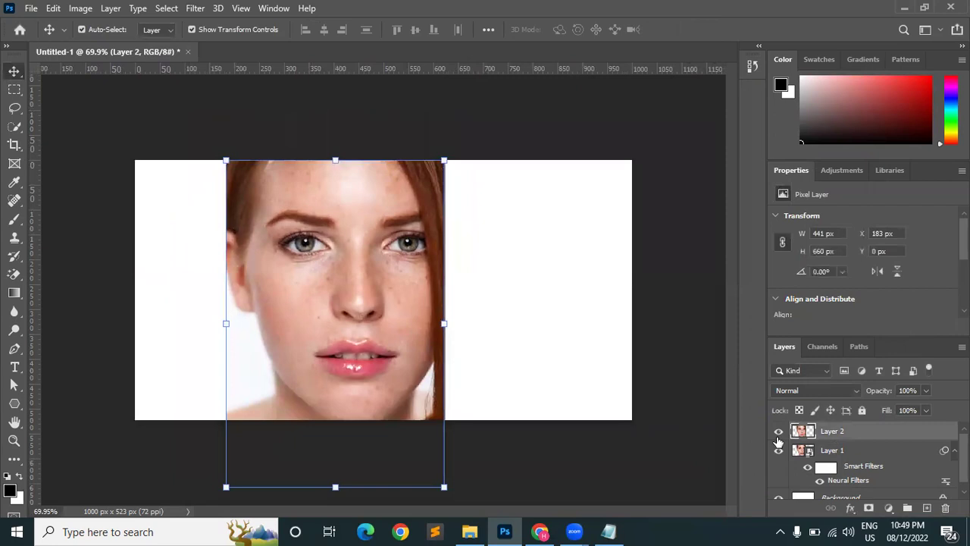
left_click(778, 436)
left_click(778, 436)
left_click(778, 434)
left_click(779, 433)
- Scale Layer 2 to about 423 × 633 px to match Layer 1, and hide it after comparing the two
mouse_move(226, 489)
left_mouse_down()
mouse_move(230, 470)
mouse_move(225, 478)
left_mouse_up()
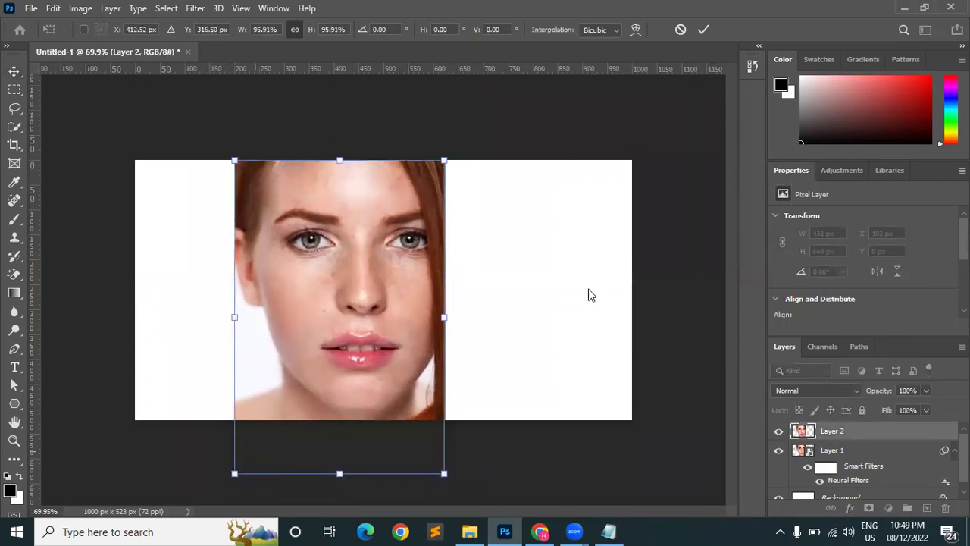
left_click(703, 29)
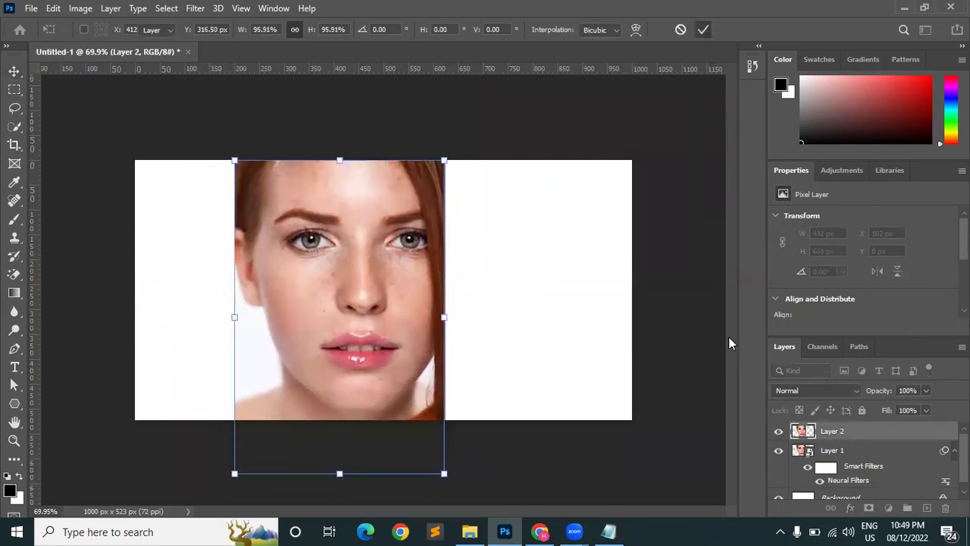
left_click(779, 432)
left_click(779, 431)
left_click(778, 431)
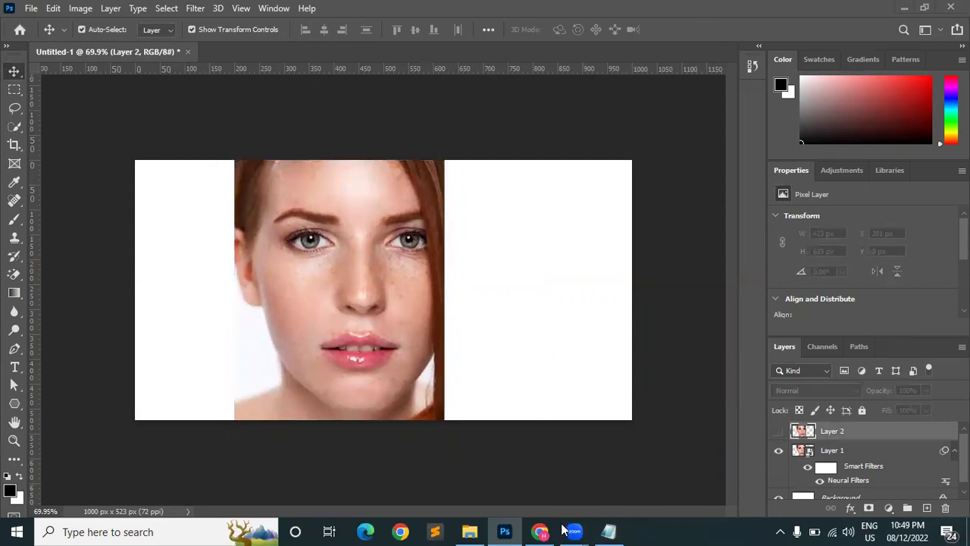
- Switch to Chrome and browse the "spot face" image results for other faces with spots and freckles
left_click(539, 531)
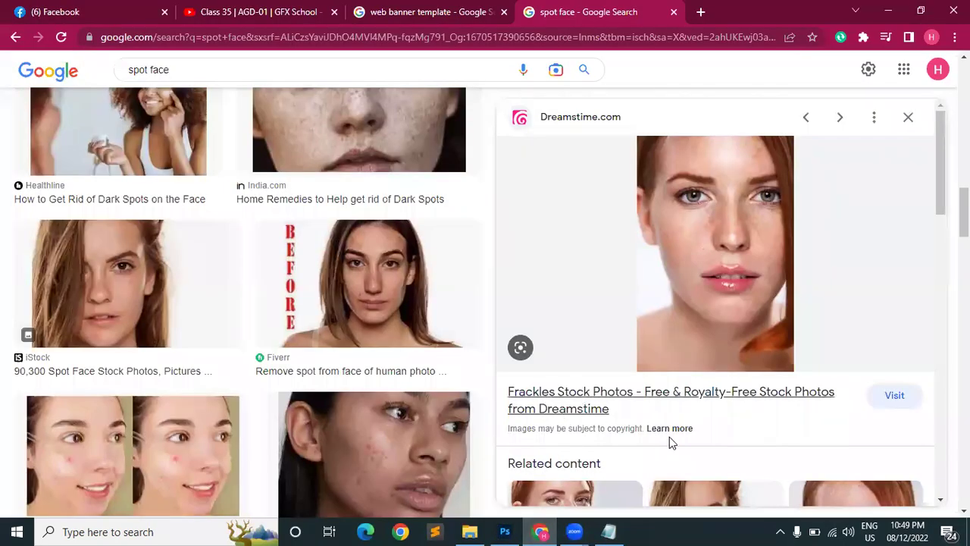
scroll(674, 436, "down", 5)
scroll(677, 433, "down", 4)
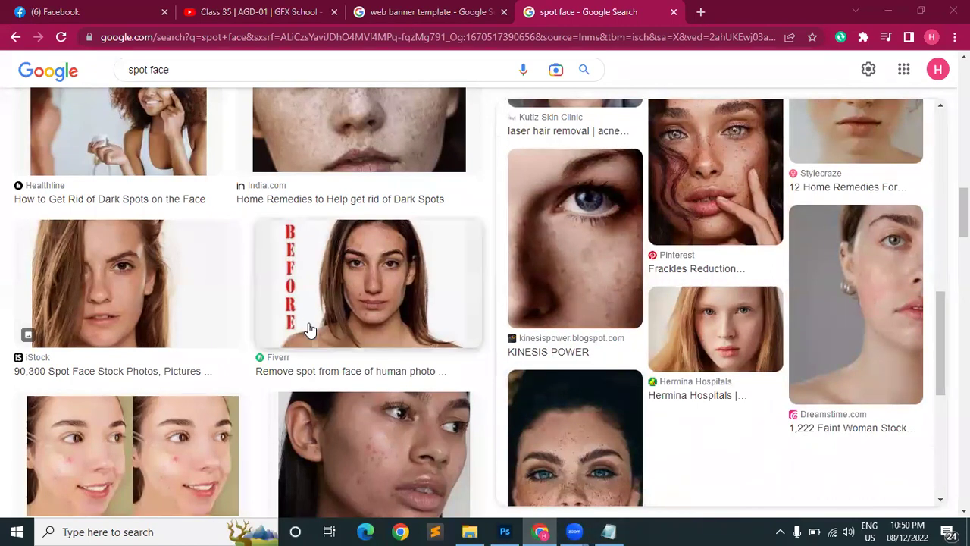
scroll(316, 318, "down", 5)
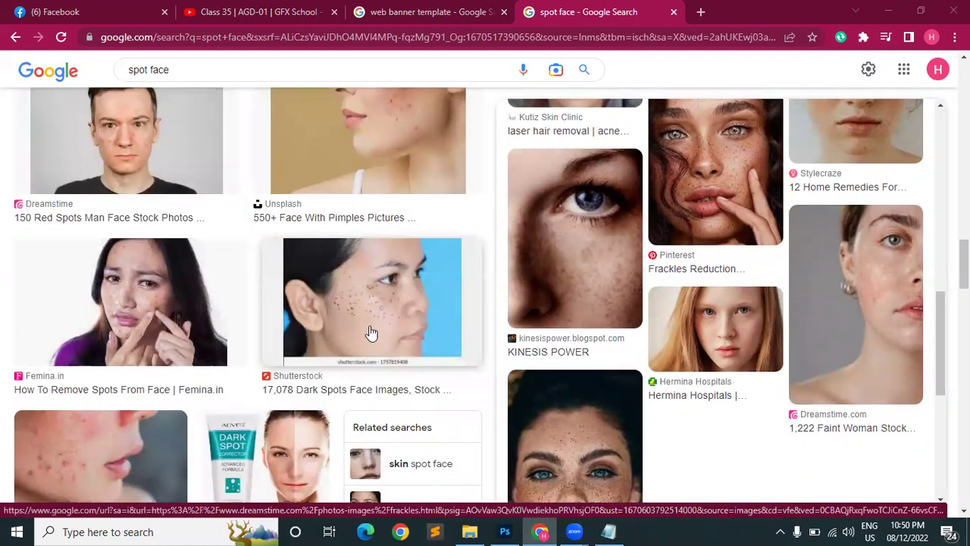
scroll(444, 424, "down", 8)
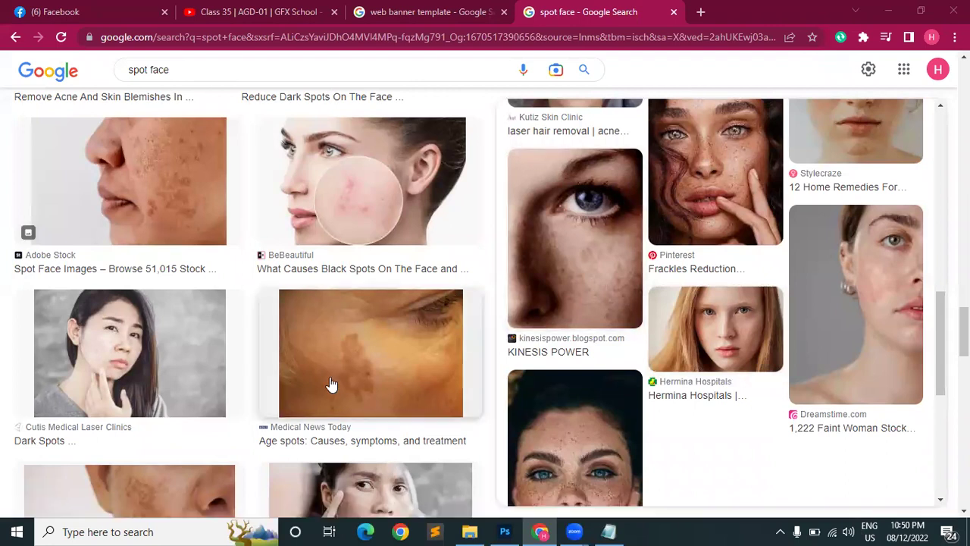
scroll(329, 385, "down", 5)
scroll(329, 386, "down", 1)
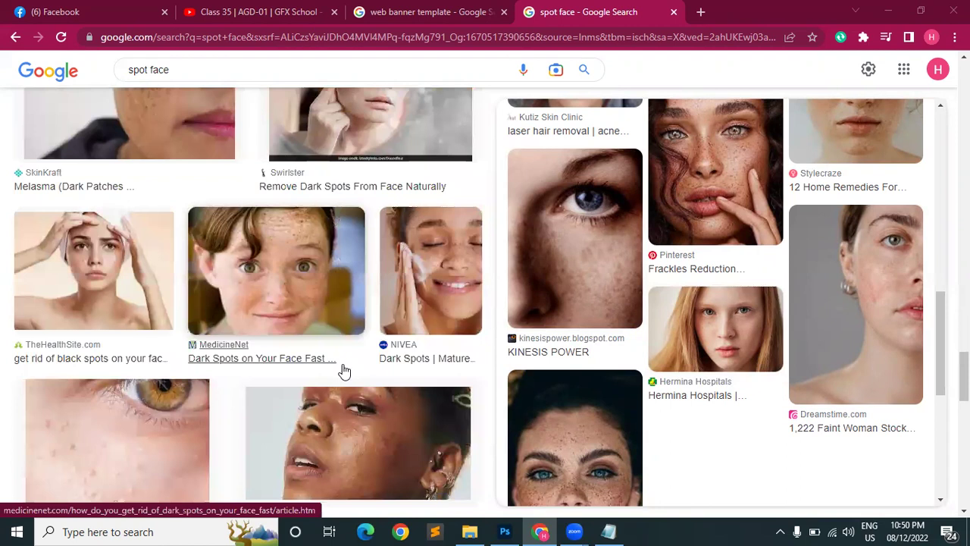
scroll(344, 371, "up", 2)
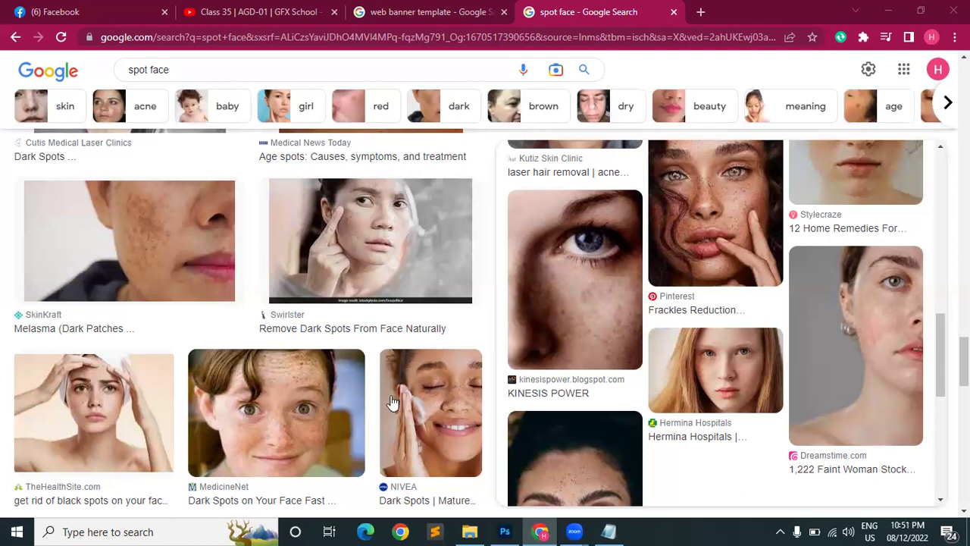
- Switch back to Photoshop and review the healing and stamp tool groups, finishing with the Move tool active
left_click(502, 531)
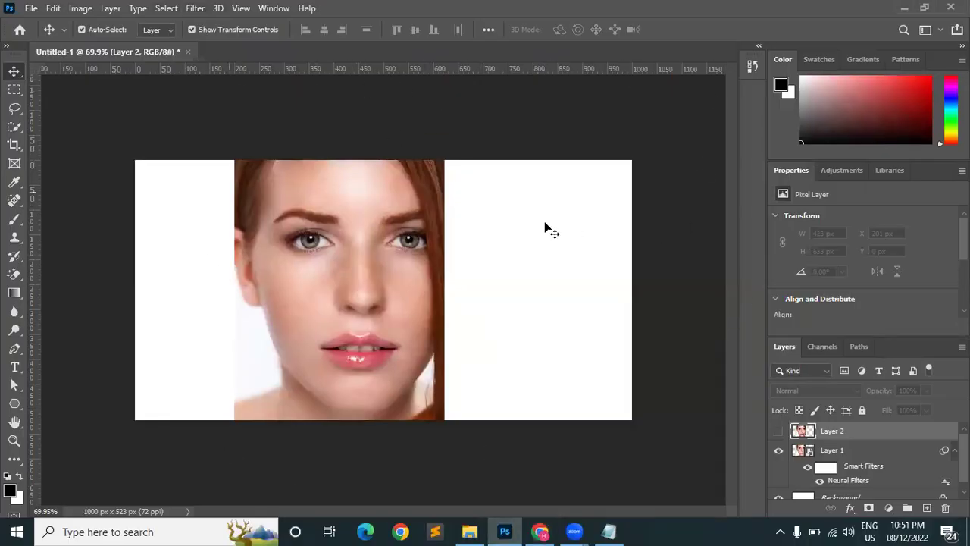
left_click(501, 106)
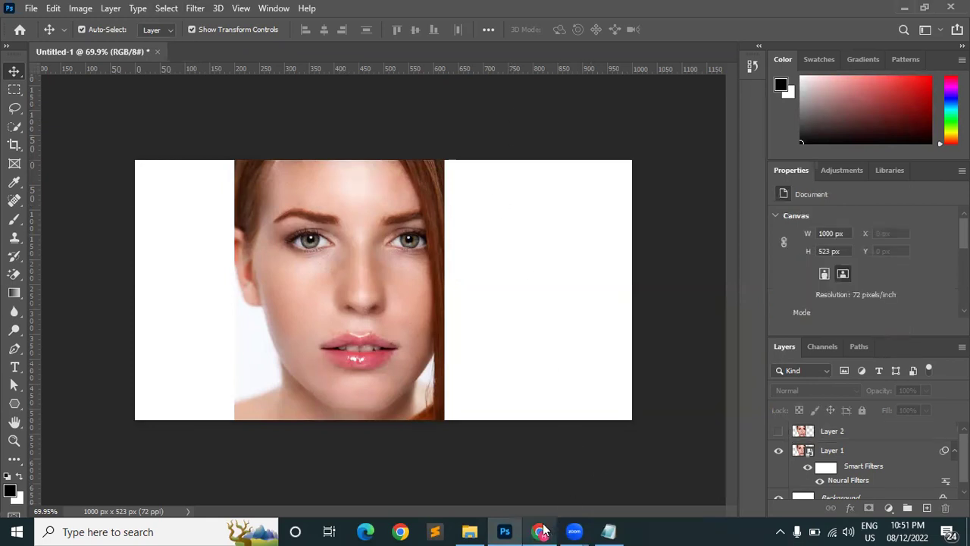
left_click(13, 200)
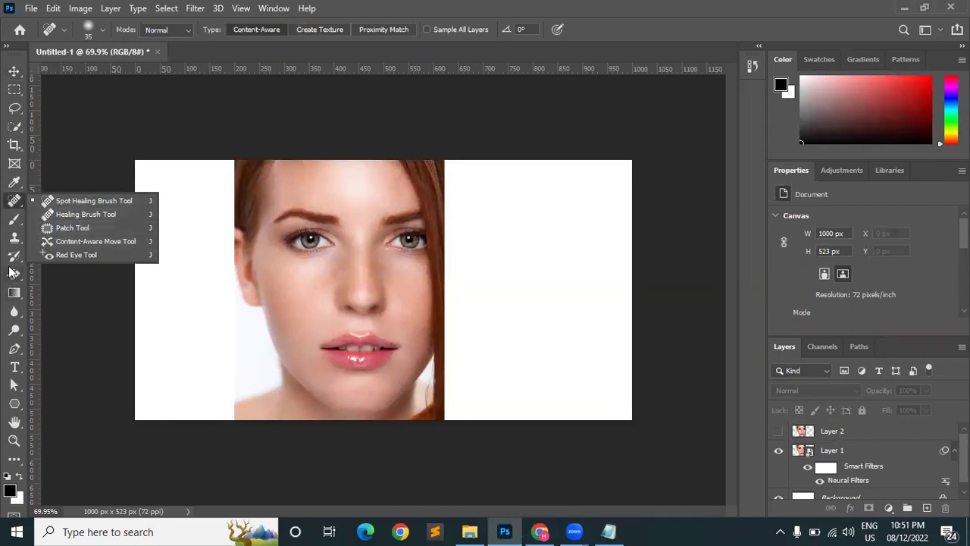
left_click(14, 237)
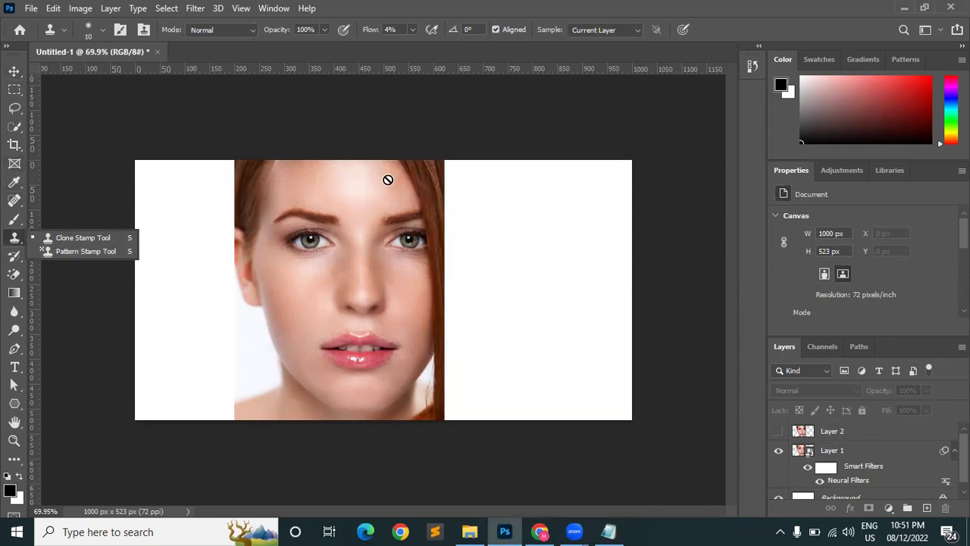
left_click(15, 162)
left_click(10, 185)
left_click(14, 200)
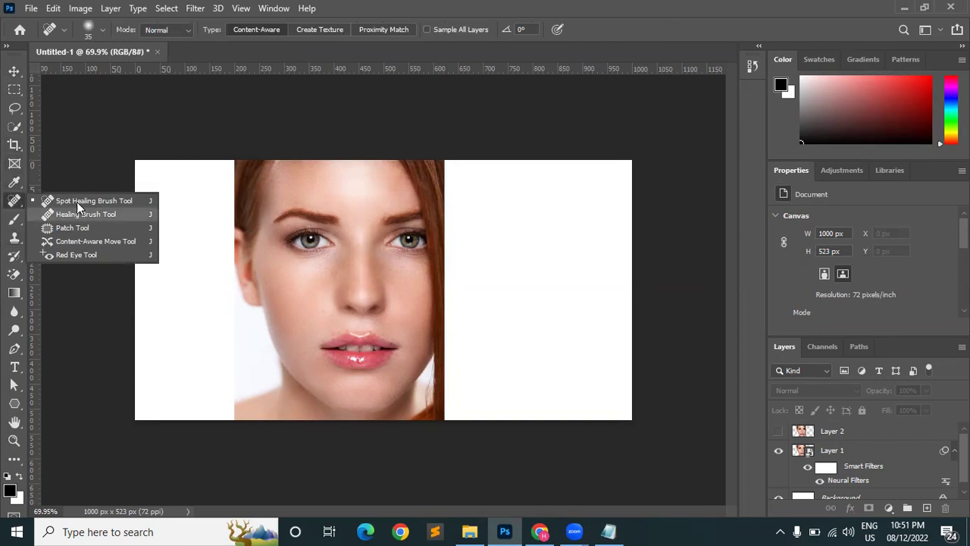
left_click(13, 72)
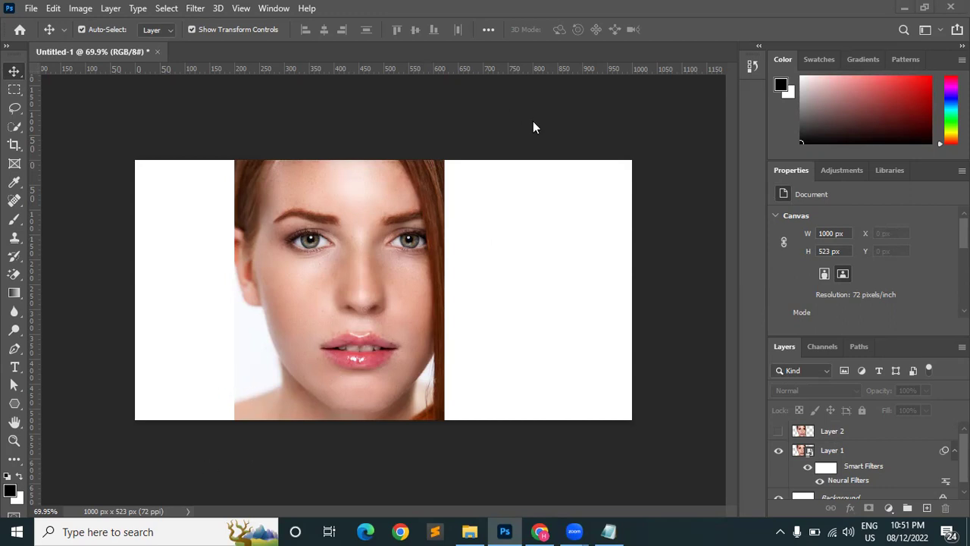
- Examine the smoothed skin around the eyes, forehead, nose and mouth up close and at full view
mouse_move(606, 530)
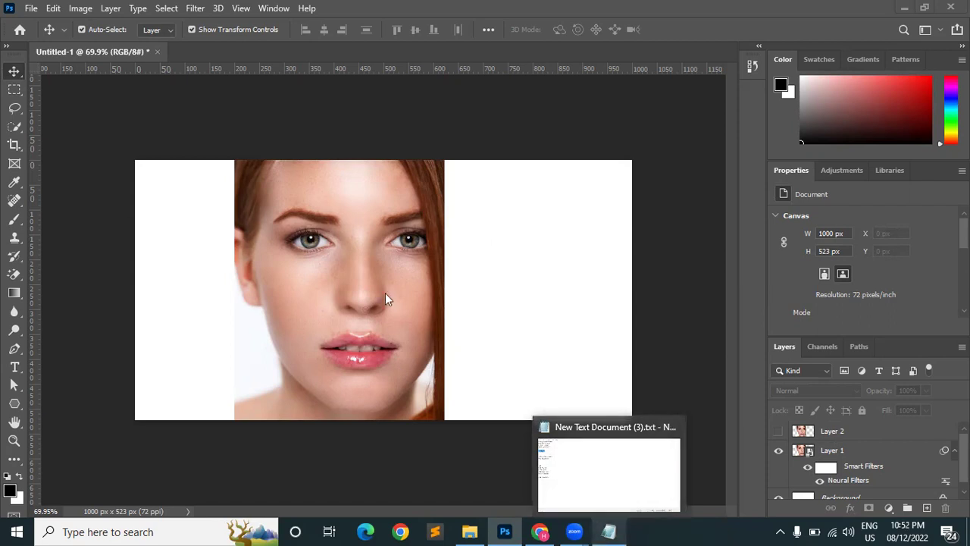
scroll(354, 368, "up", 10)
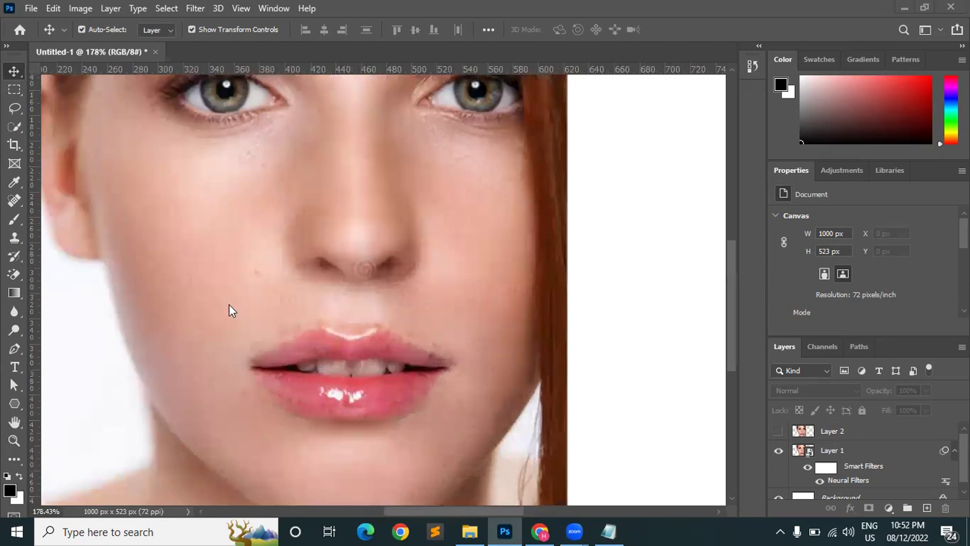
scroll(287, 329, "down", 4)
scroll(287, 328, "down", 1)
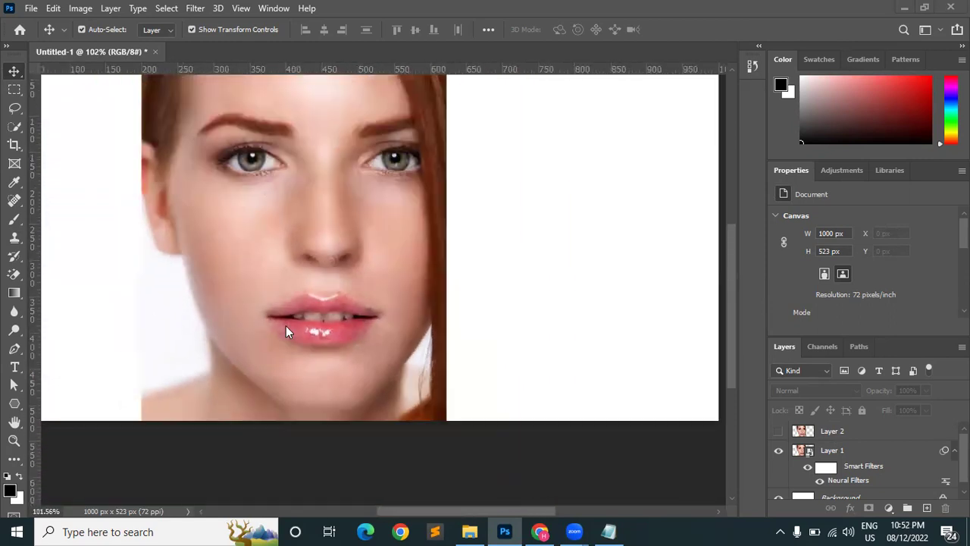
scroll(282, 324, "up", 2)
scroll(212, 176, "up", 7)
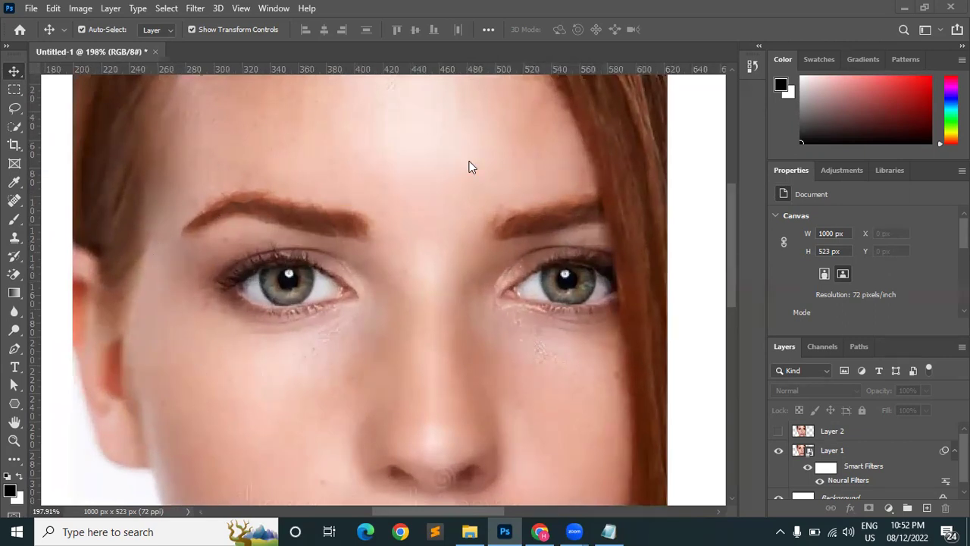
scroll(464, 182, "down", 1)
scroll(461, 187, "down", 2)
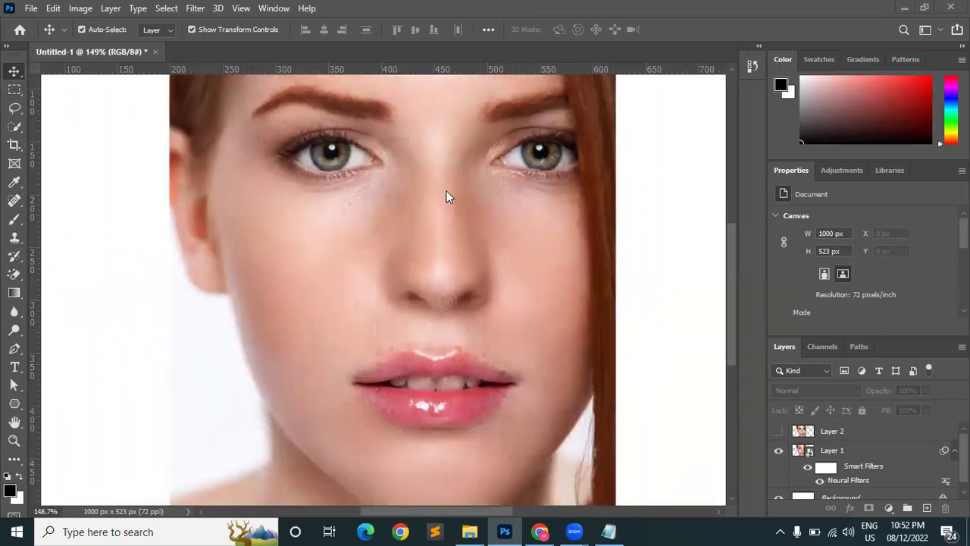
scroll(255, 364, "down", 1)
scroll(258, 363, "down", 5)
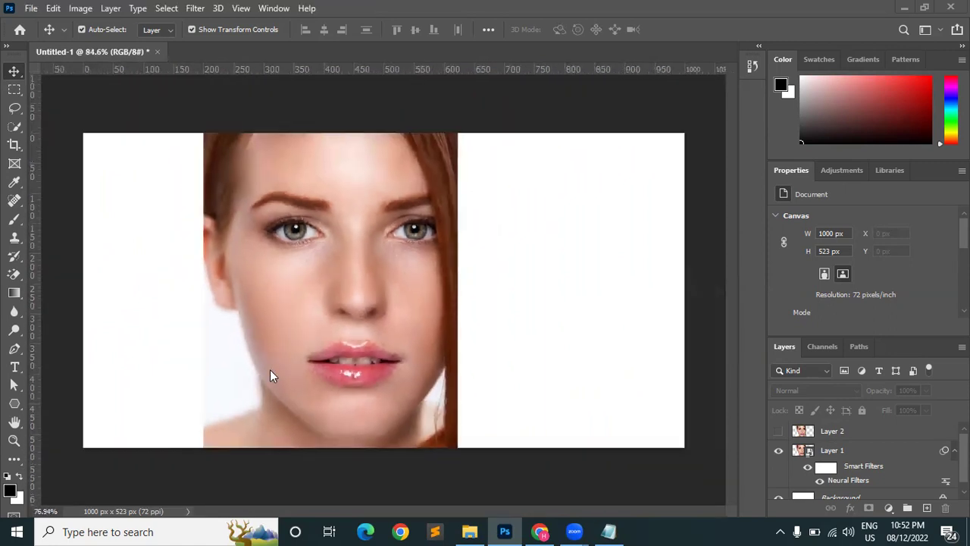
scroll(377, 335, "up", 8)
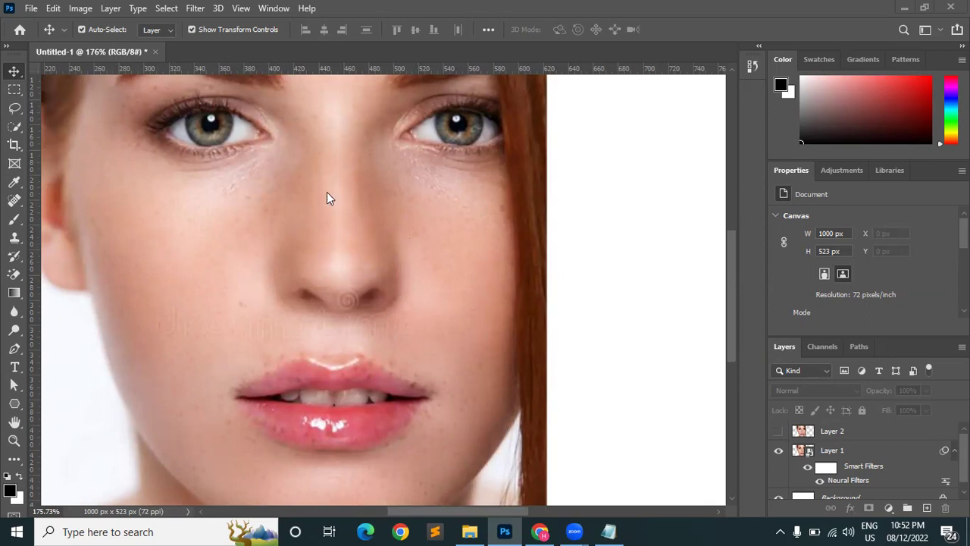
scroll(383, 386, "down", 8)
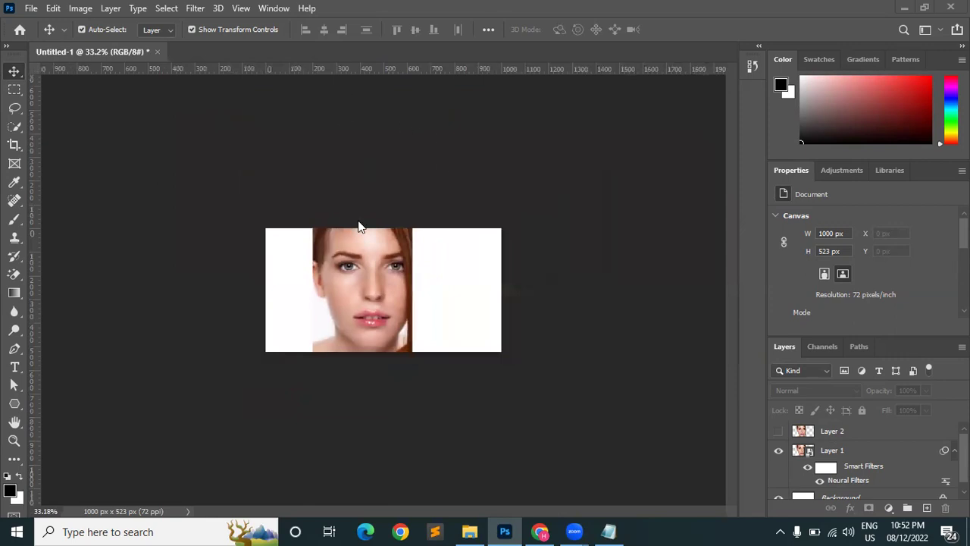
scroll(372, 257, "up", 3)
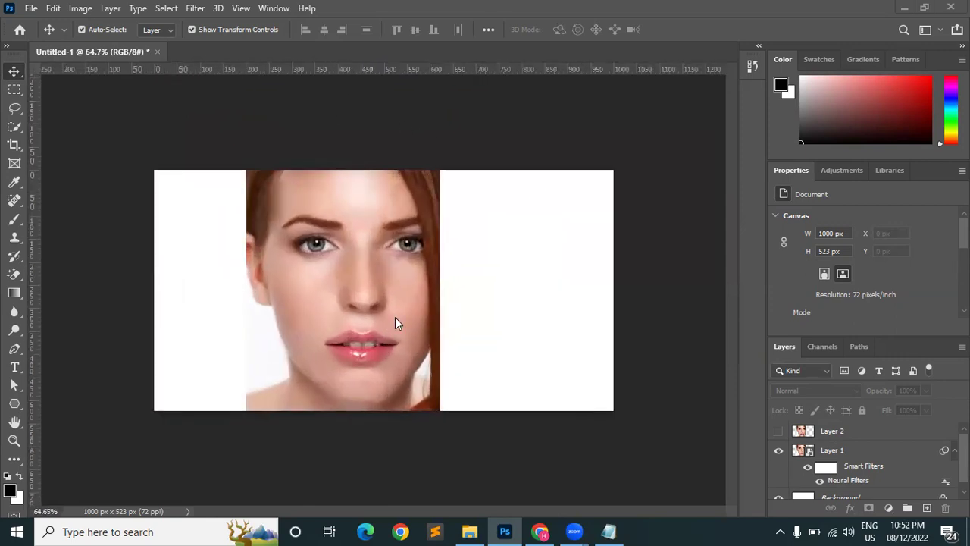